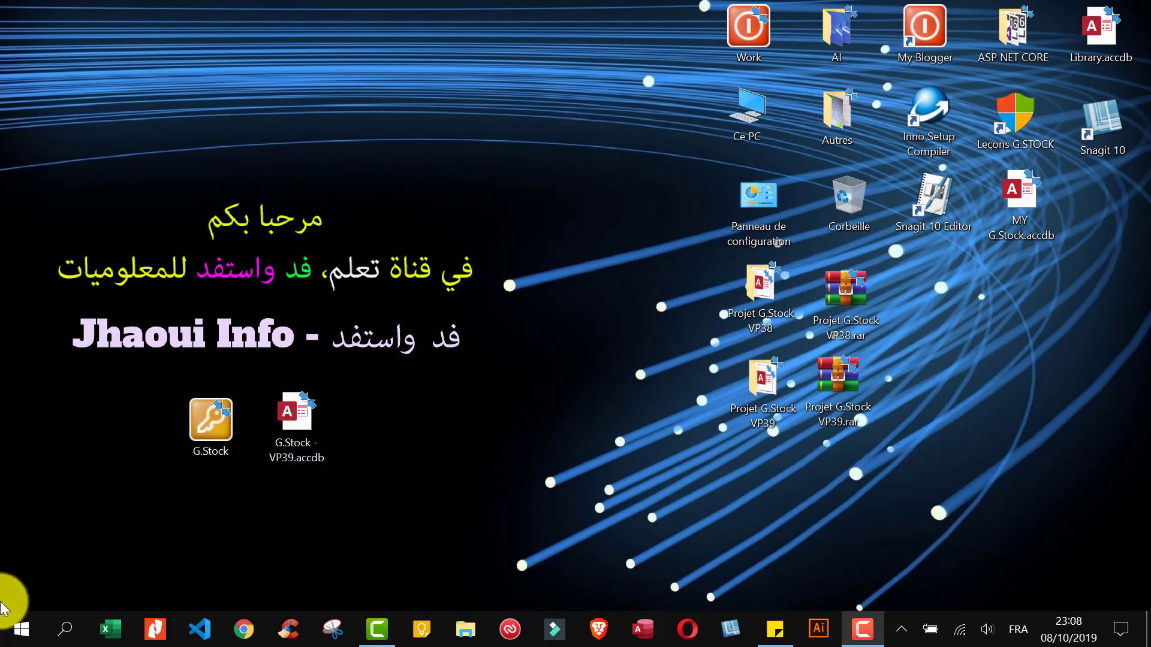
left_click(64, 627)
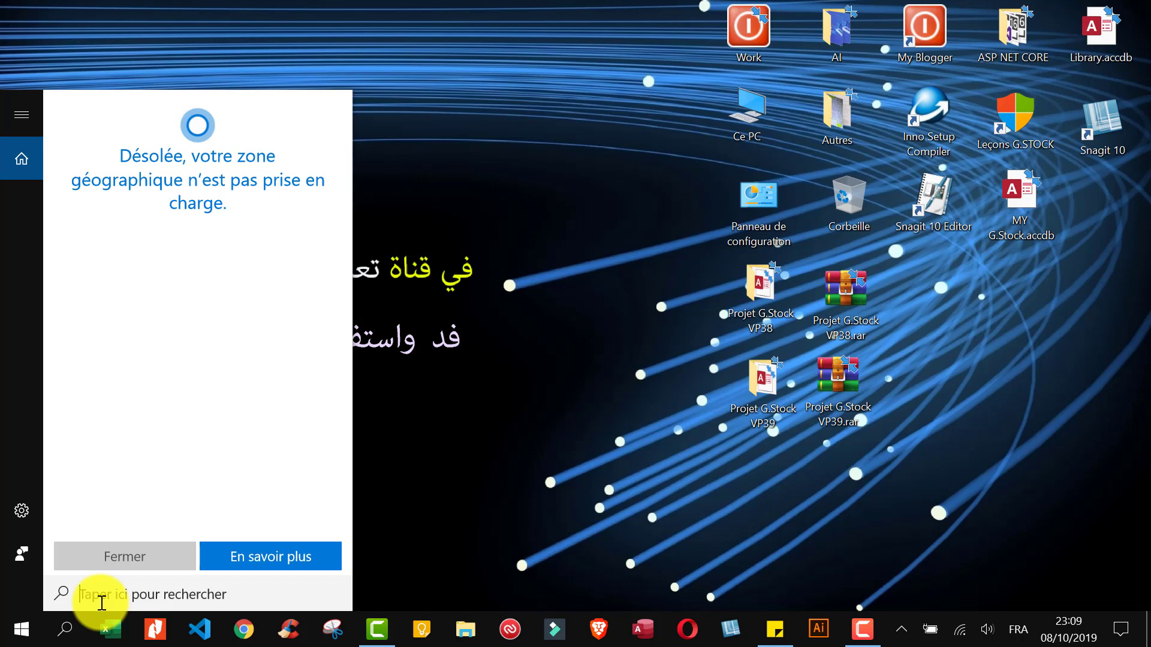
type("\\")
key("BackSpace")
key("Escape")
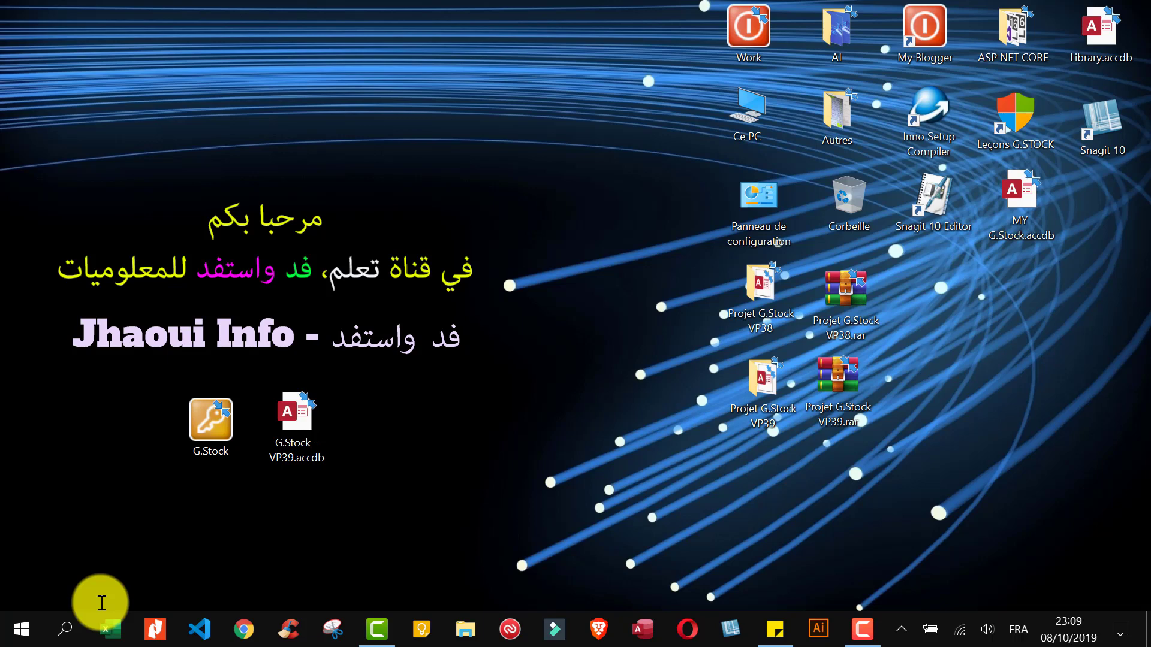
Find CMD through the Windows search and open the command prompt (Invite de commandes).
left_click(64, 629)
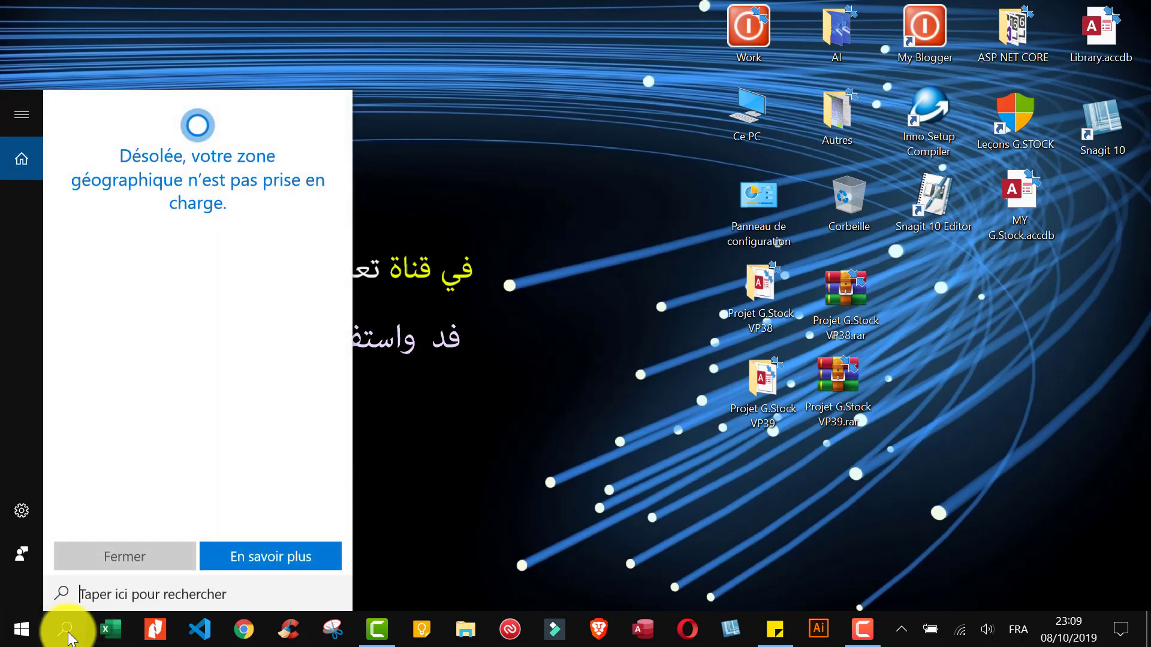
type("CMD")
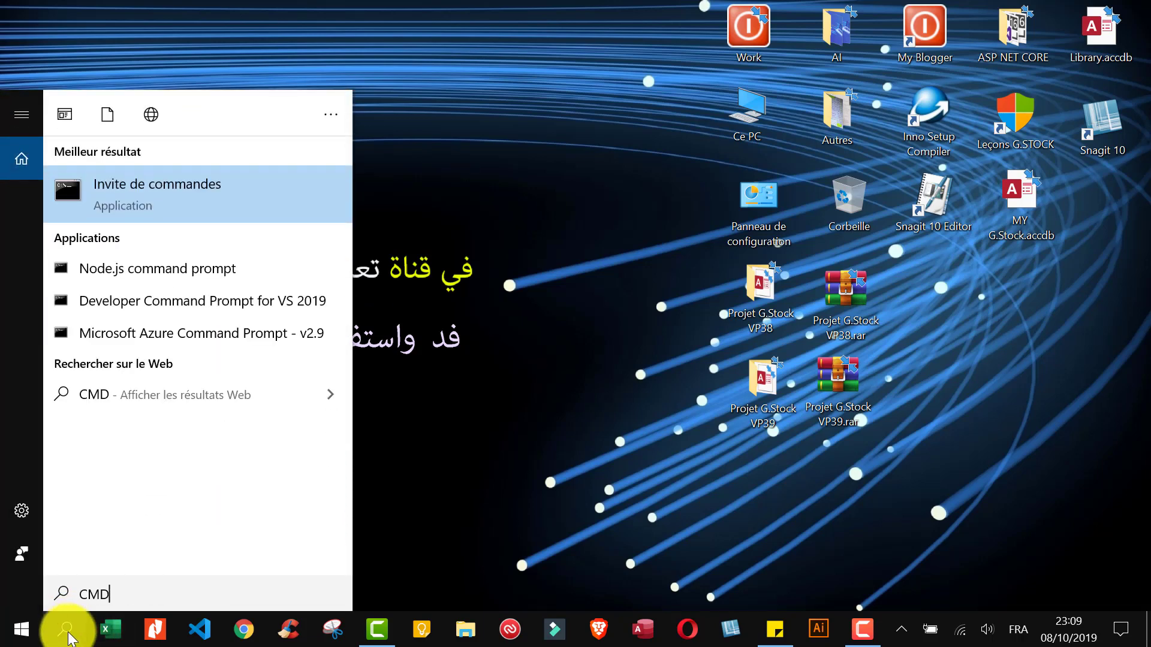
key("Return")
Ping 192.168.1.10 to test the network connection to the other computer, and check the reply statistics.
type("PIN")
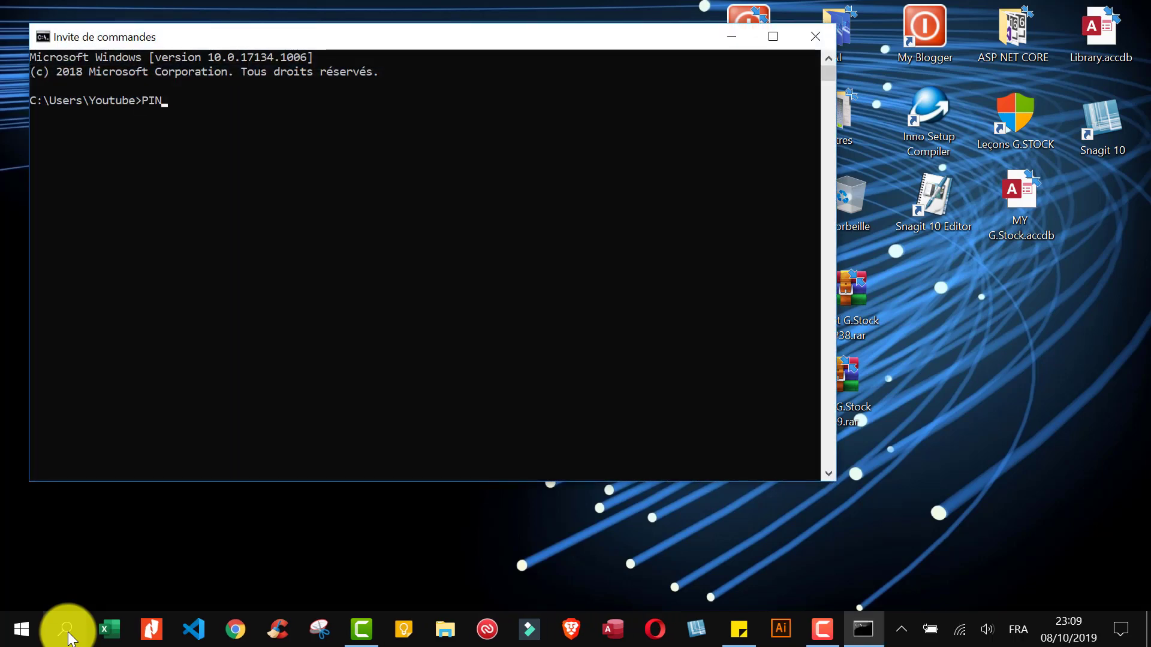
type("G ")
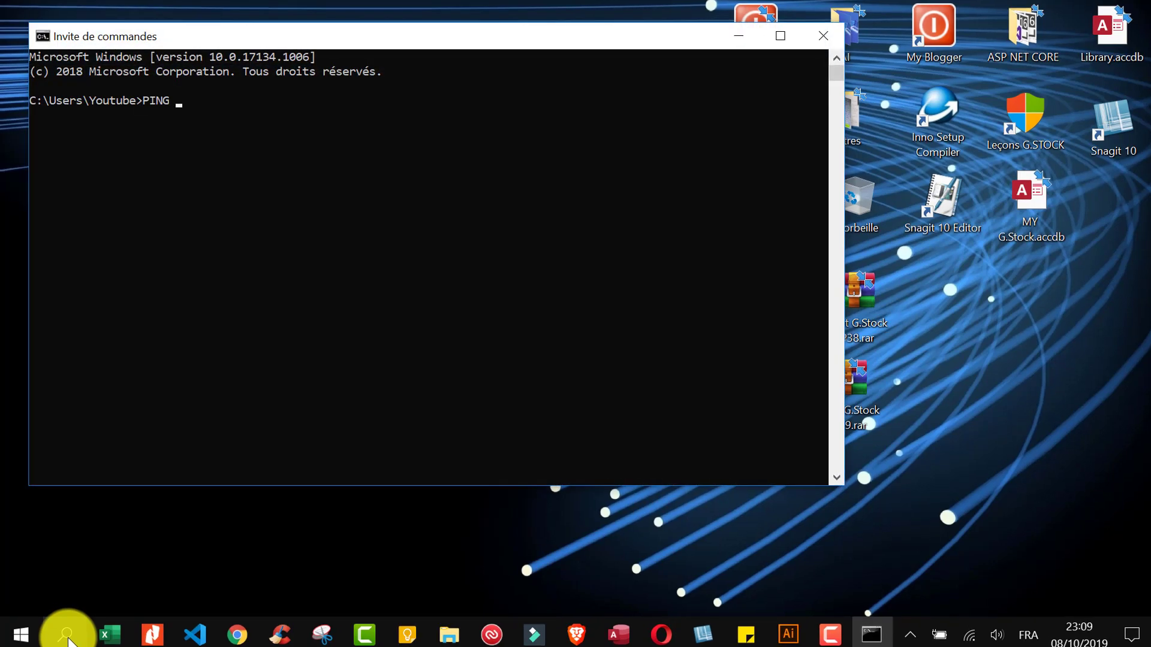
type("192")
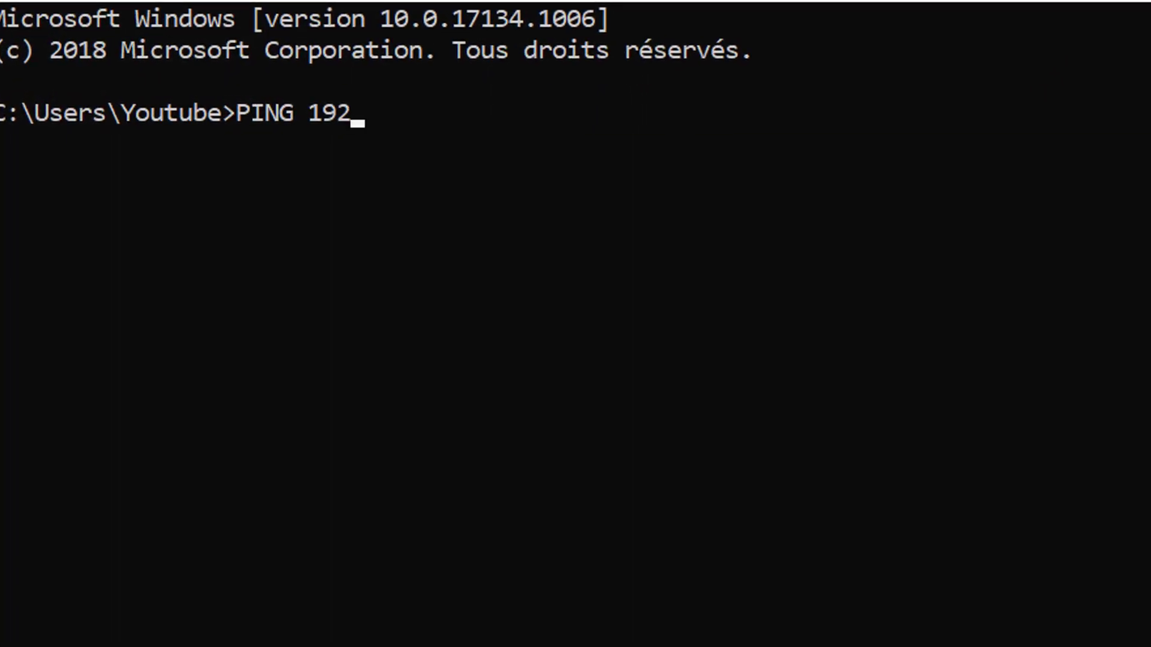
type(".168.")
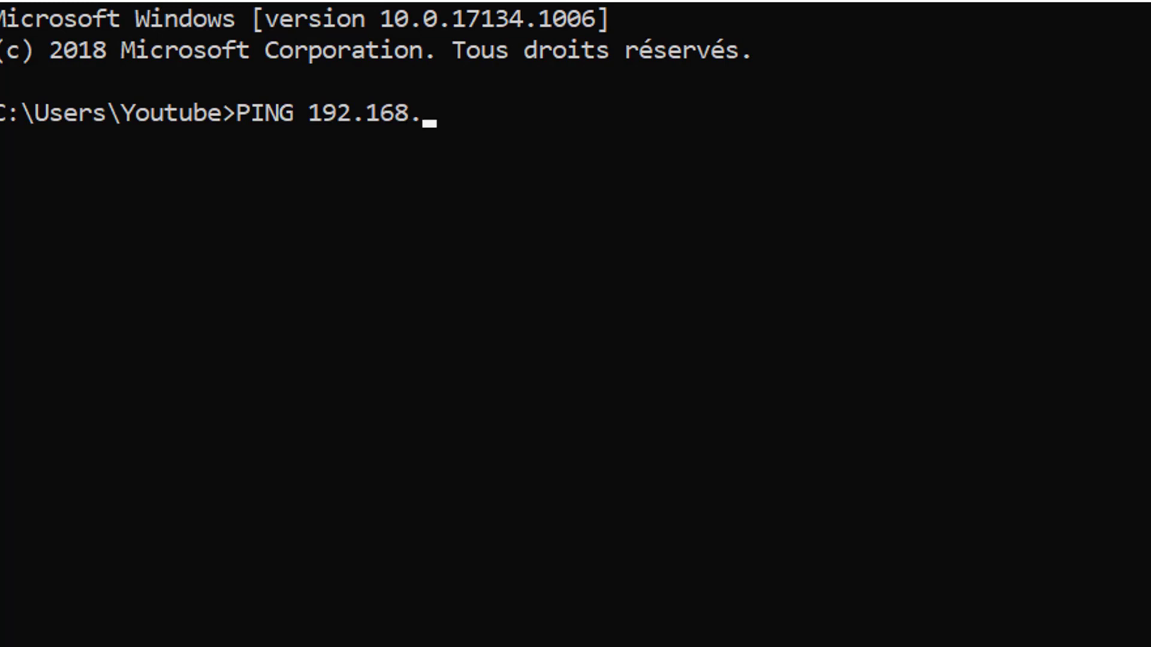
type("1.10")
key("Return")
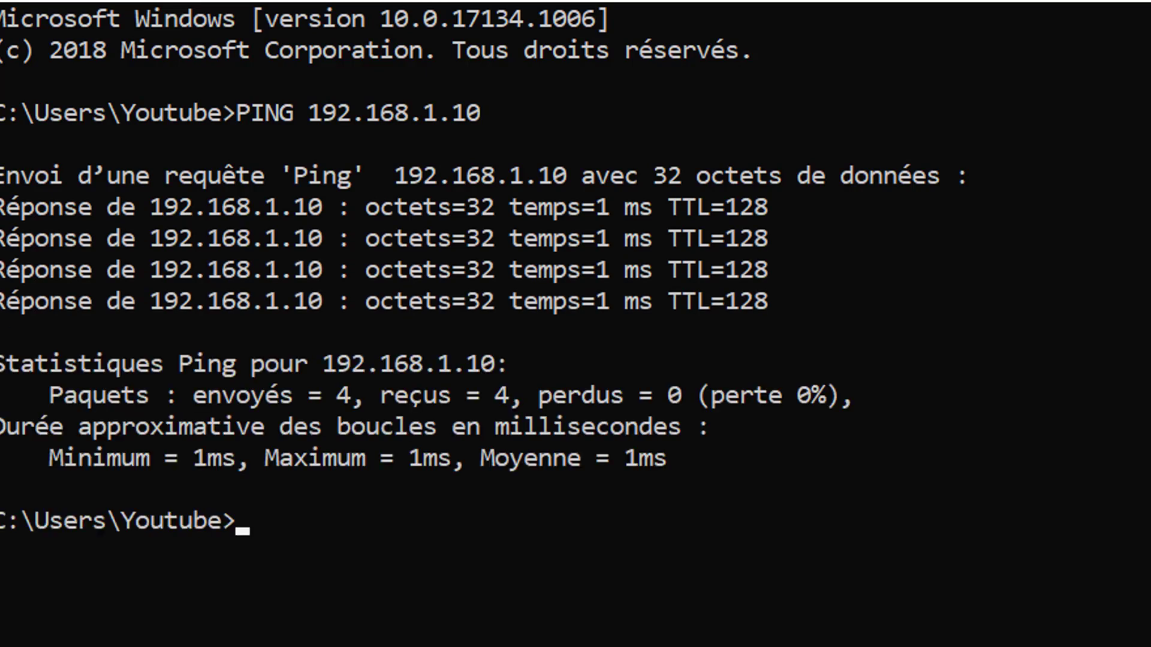
left_click_drag(180, 397, 509, 398)
left_click_drag(1150, 233, 1101, 234)
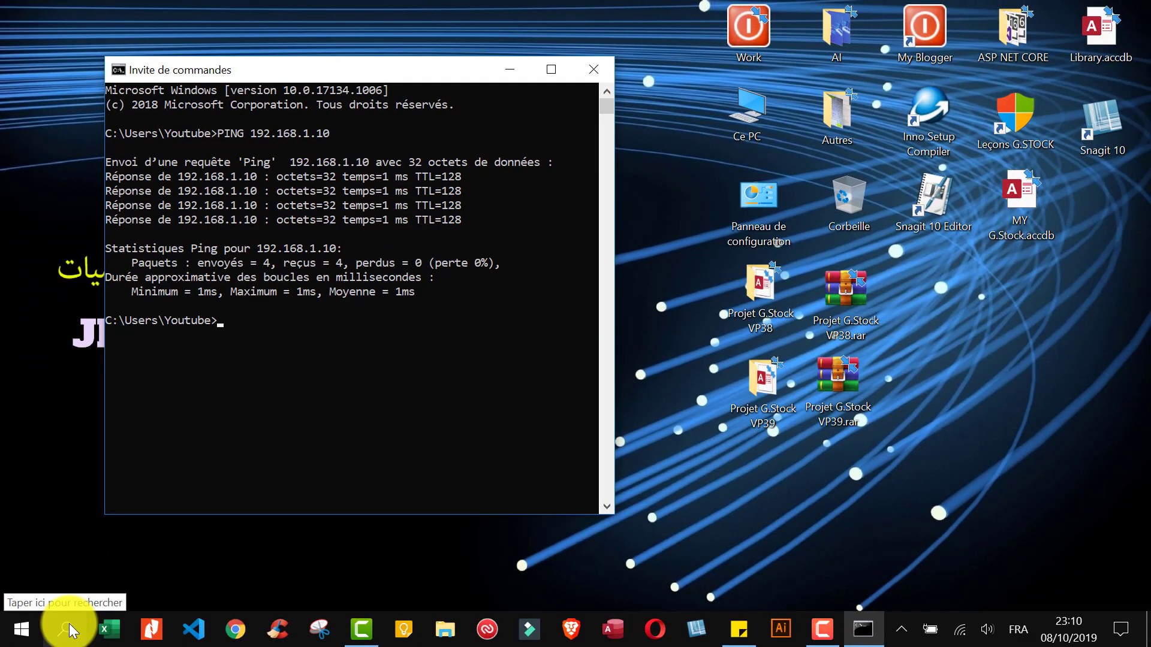
Search Windows for BURE and open Connexion Bureau à distance.
left_click(71, 627)
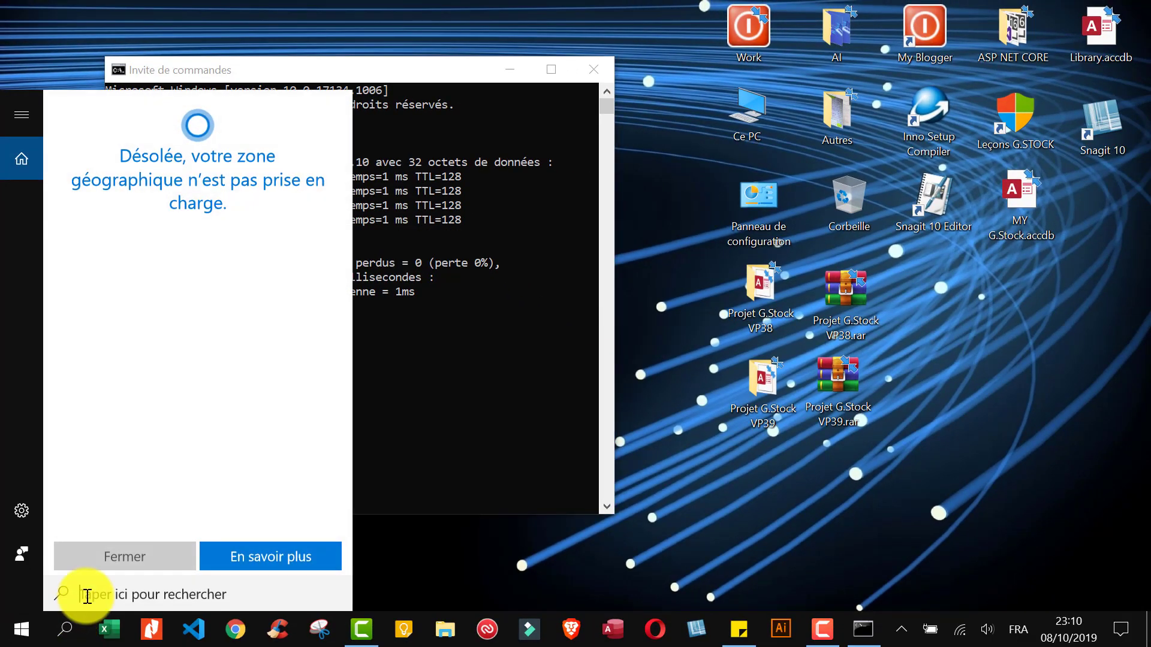
type("BURE")
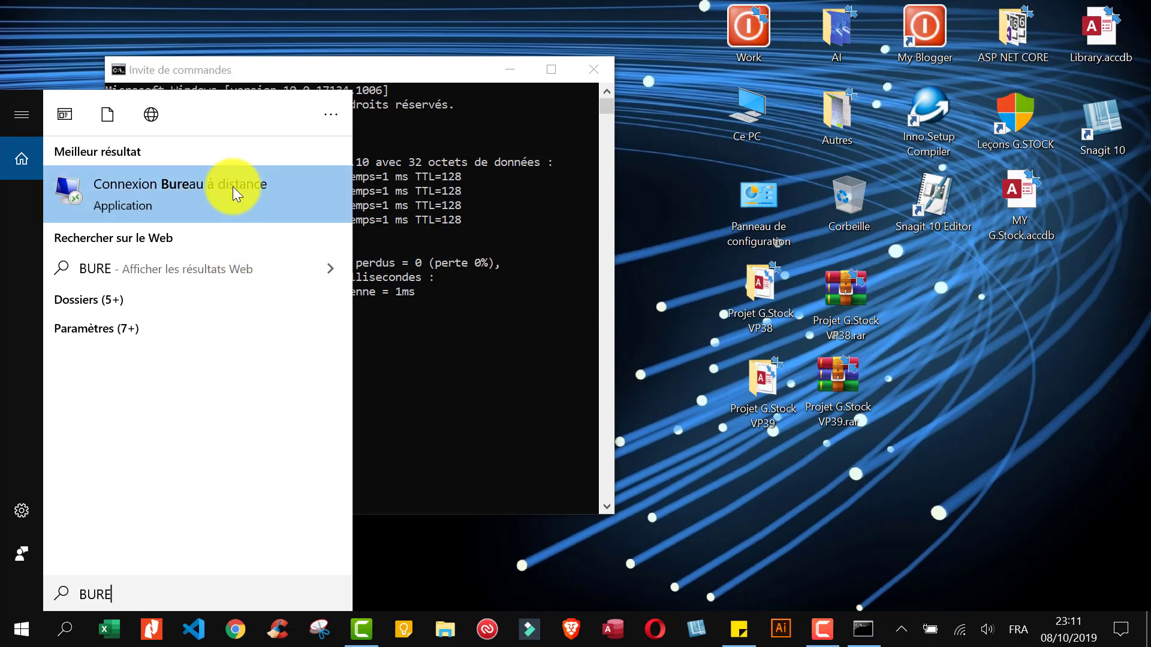
left_click(161, 191)
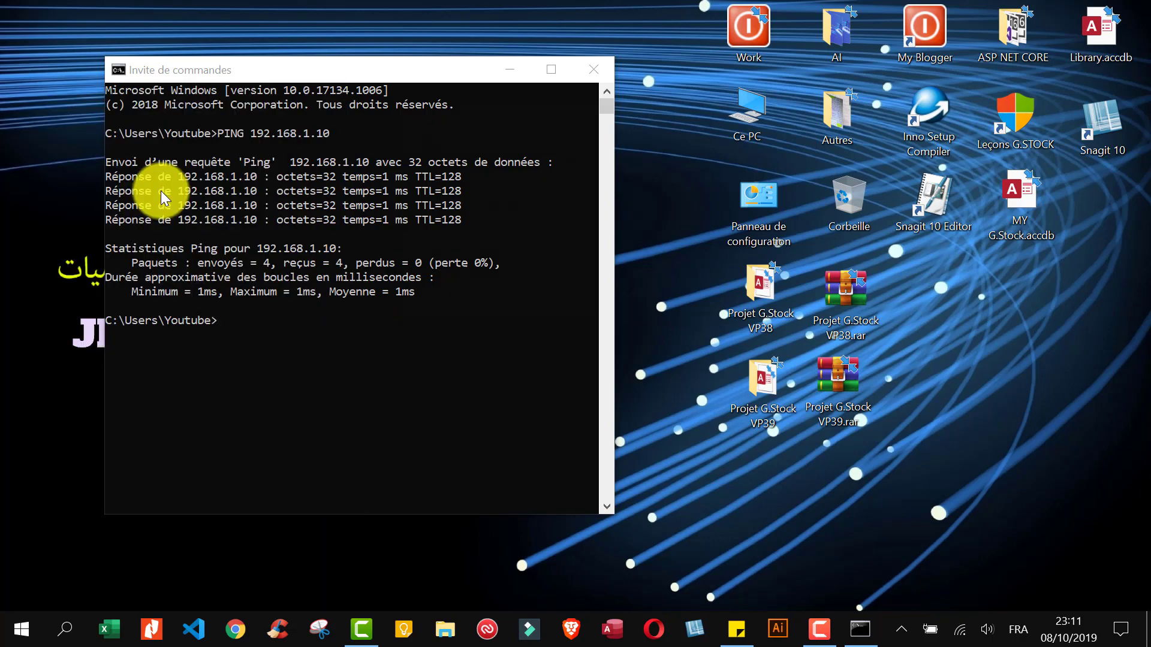
left_click(545, 208)
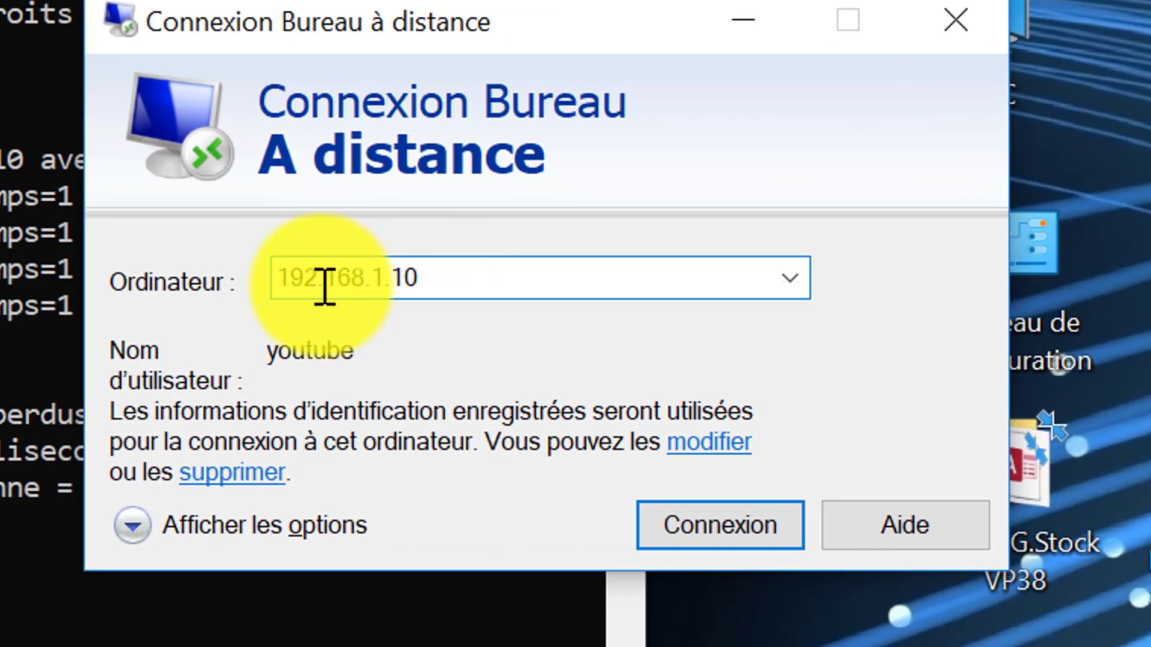
Connect to the remote computer 192.168.1.10, accept its unverified certificate, and sign in with the account password.
left_click_drag(488, 277, 226, 275)
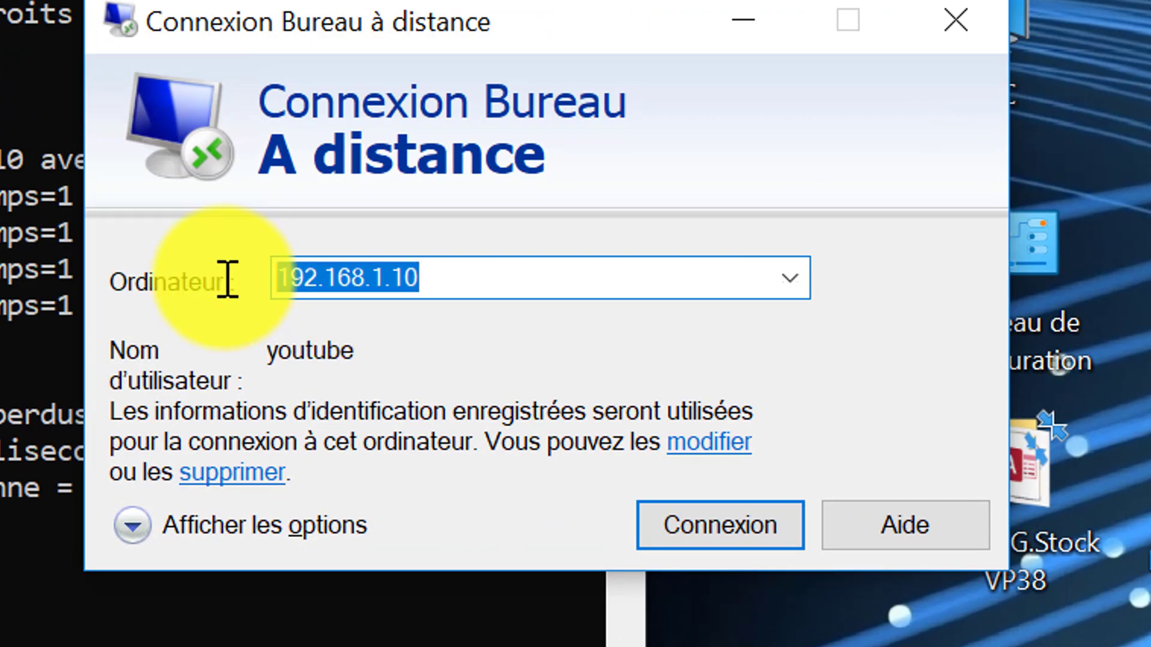
left_click(740, 520)
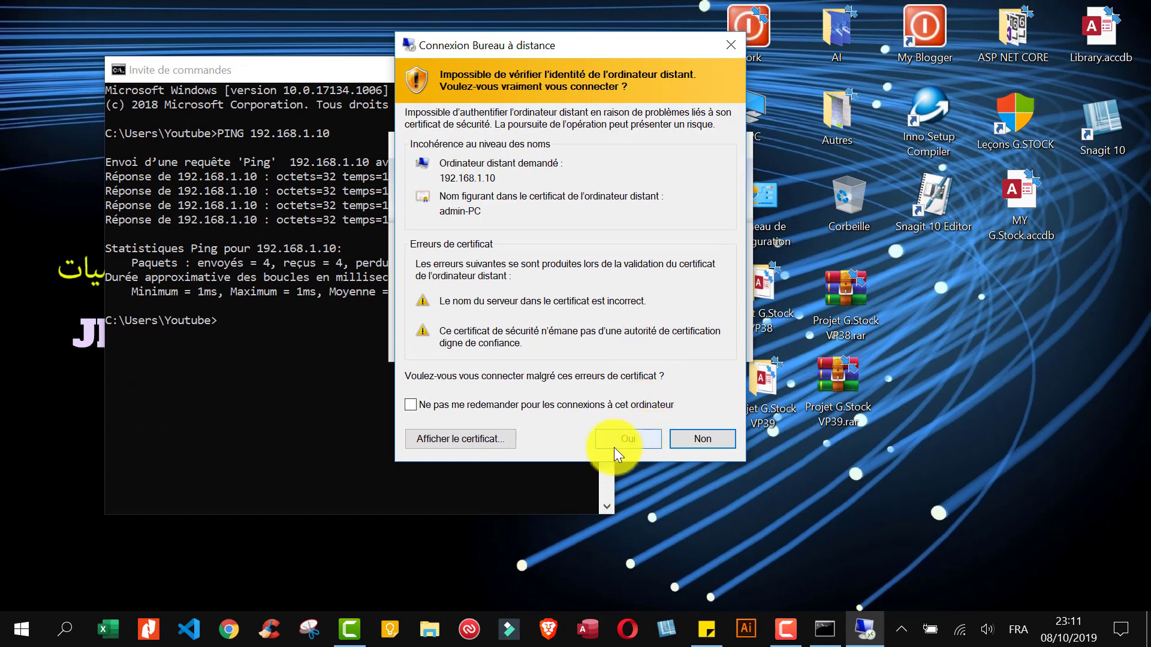
left_click(625, 439)
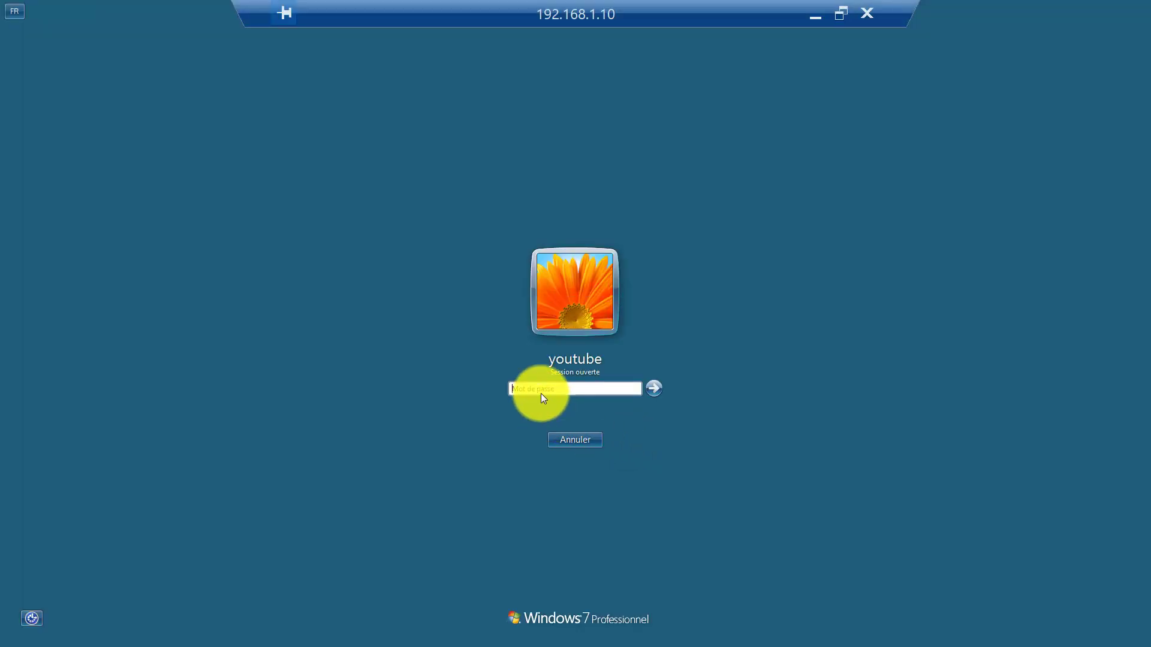
left_click(536, 389)
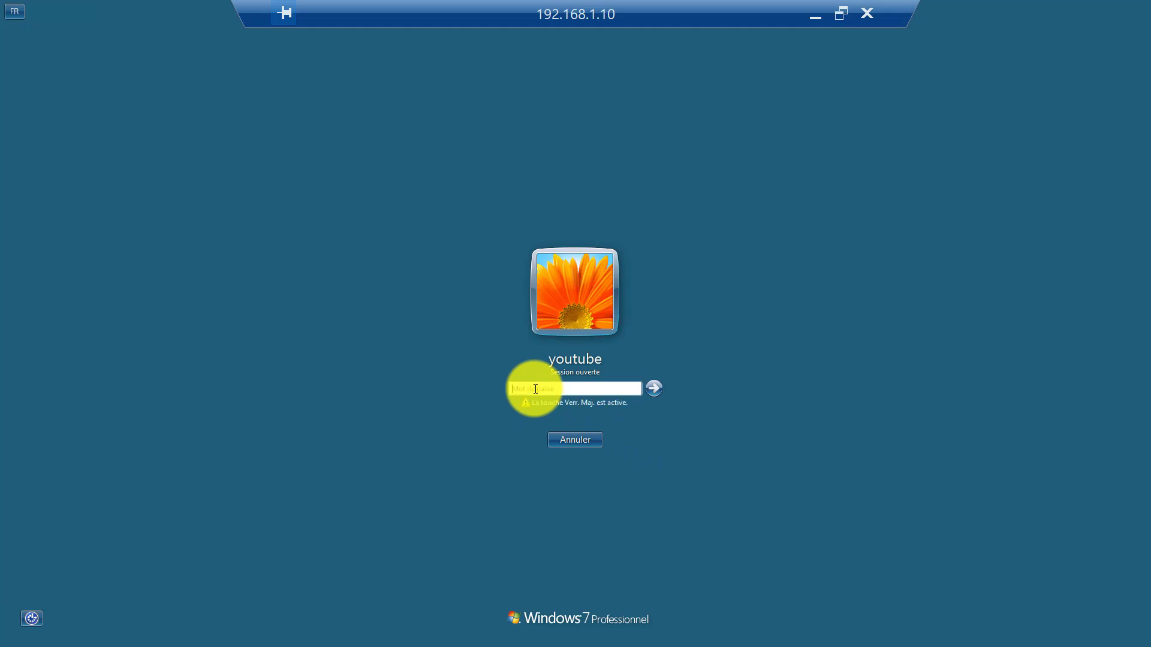
key("Return")
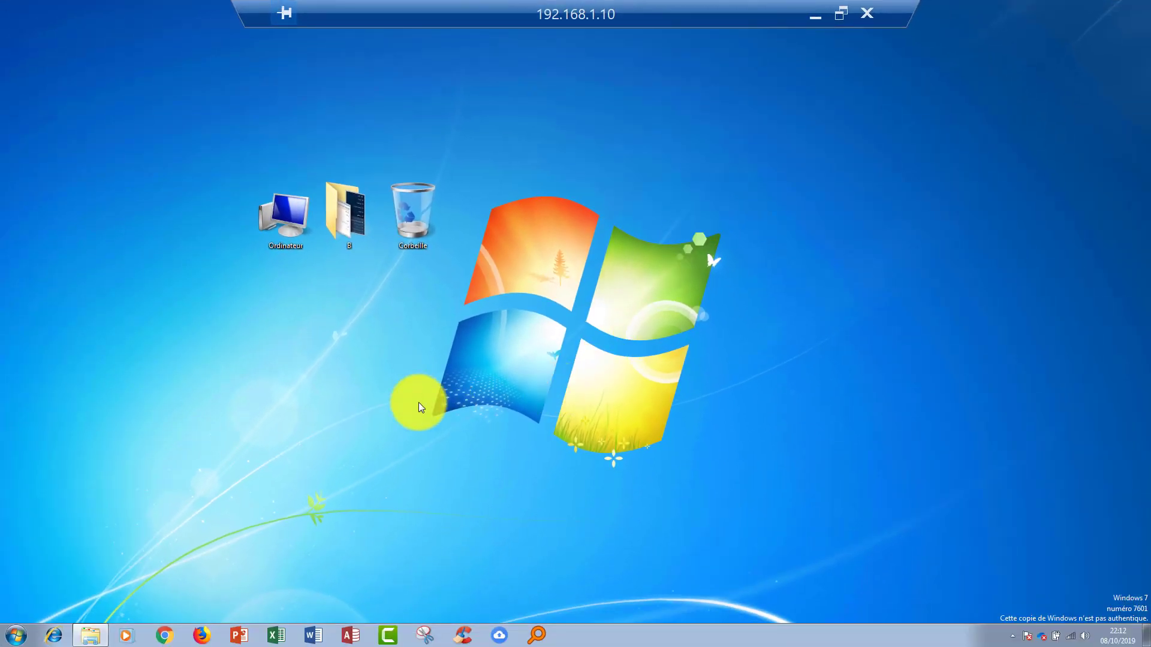
Create a new folder named GStock on Disque local (D:) of the remote computer.
double_click(289, 215)
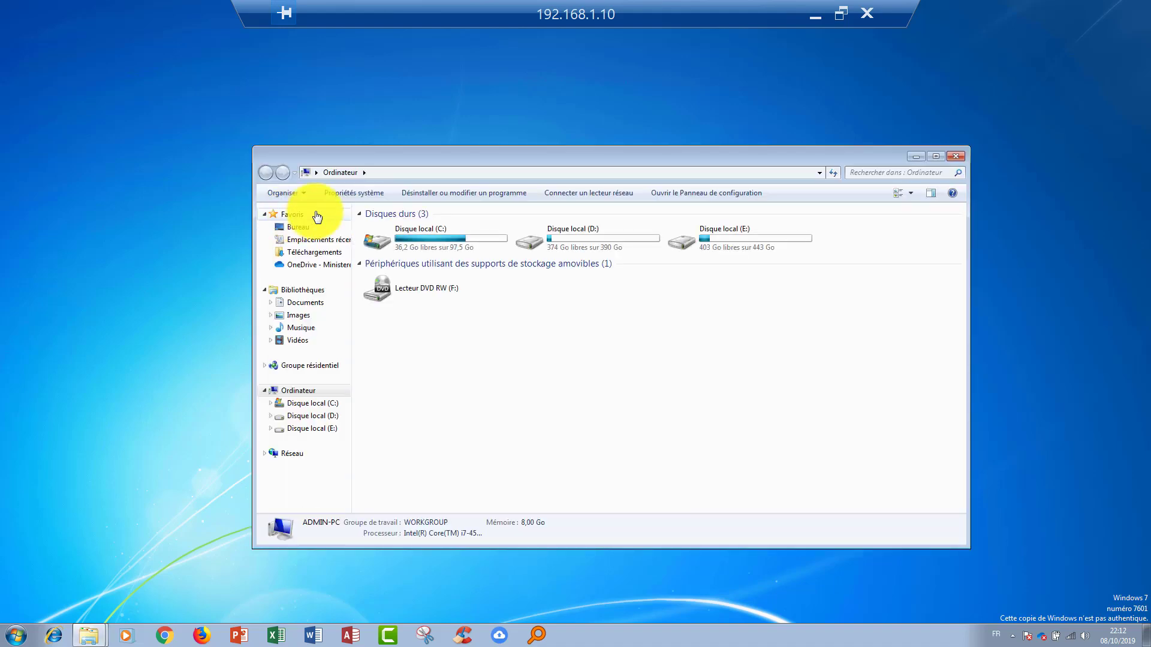
double_click(584, 233)
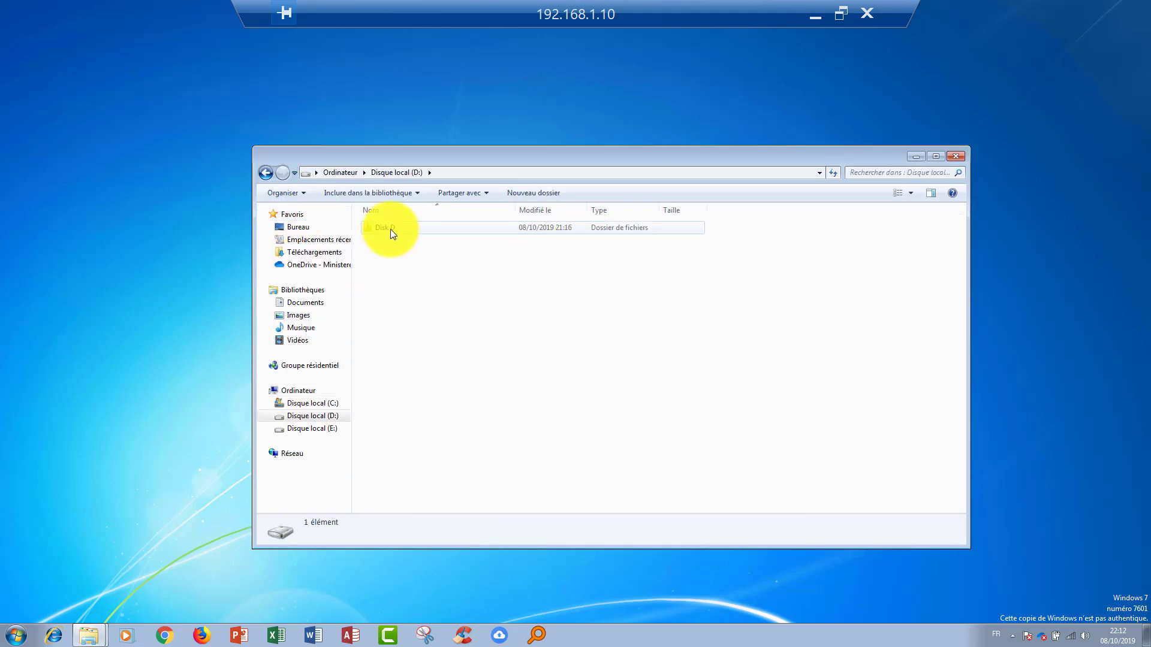
right_click(434, 272)
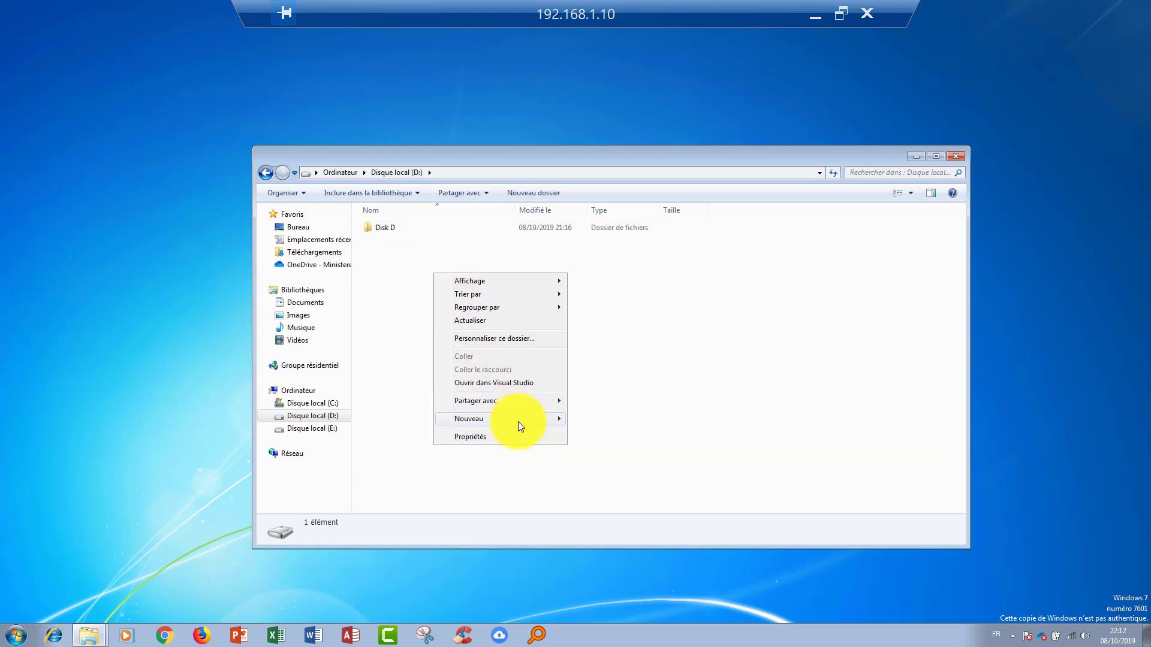
mouse_move(518, 423)
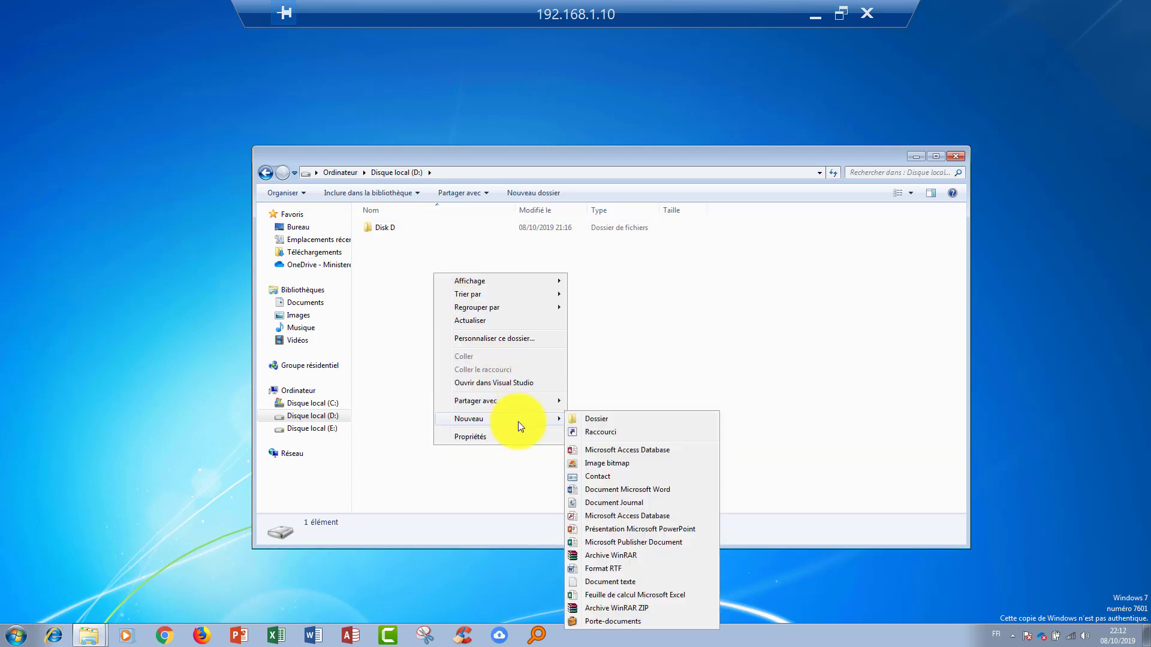
left_click(593, 421)
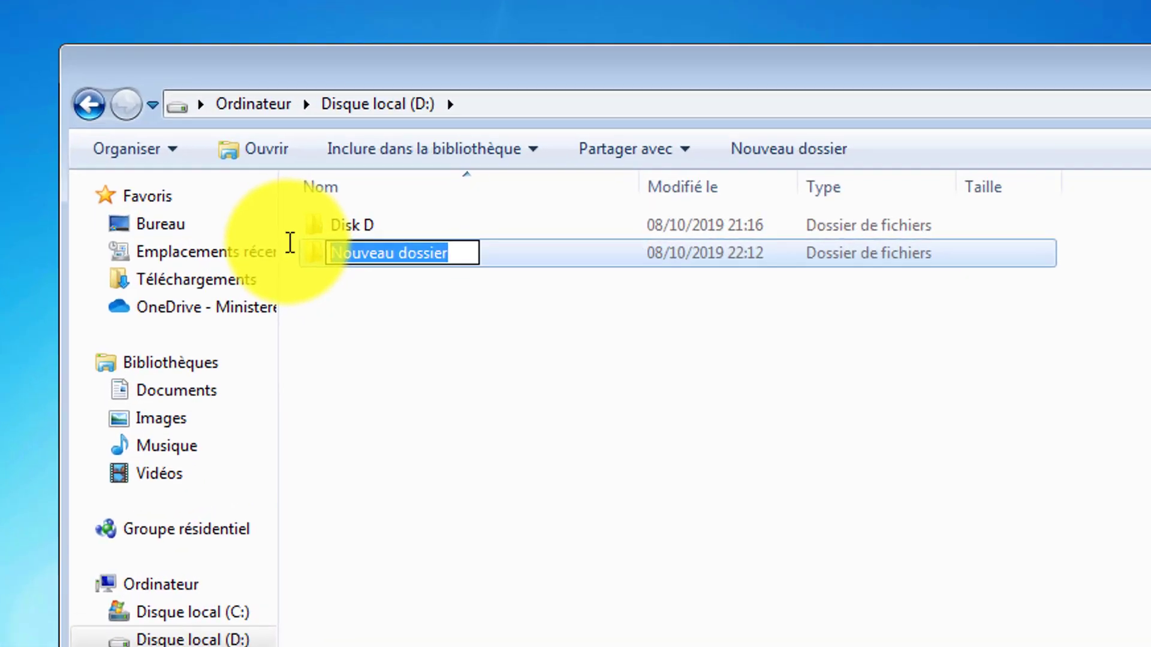
type("GStock")
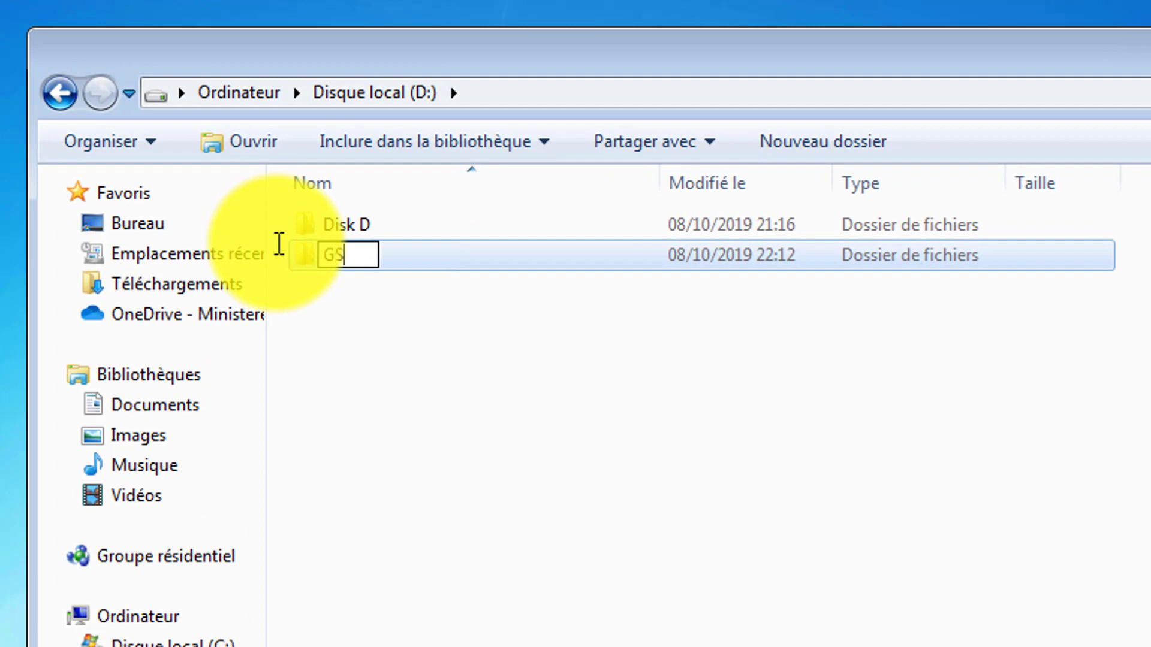
key("Return")
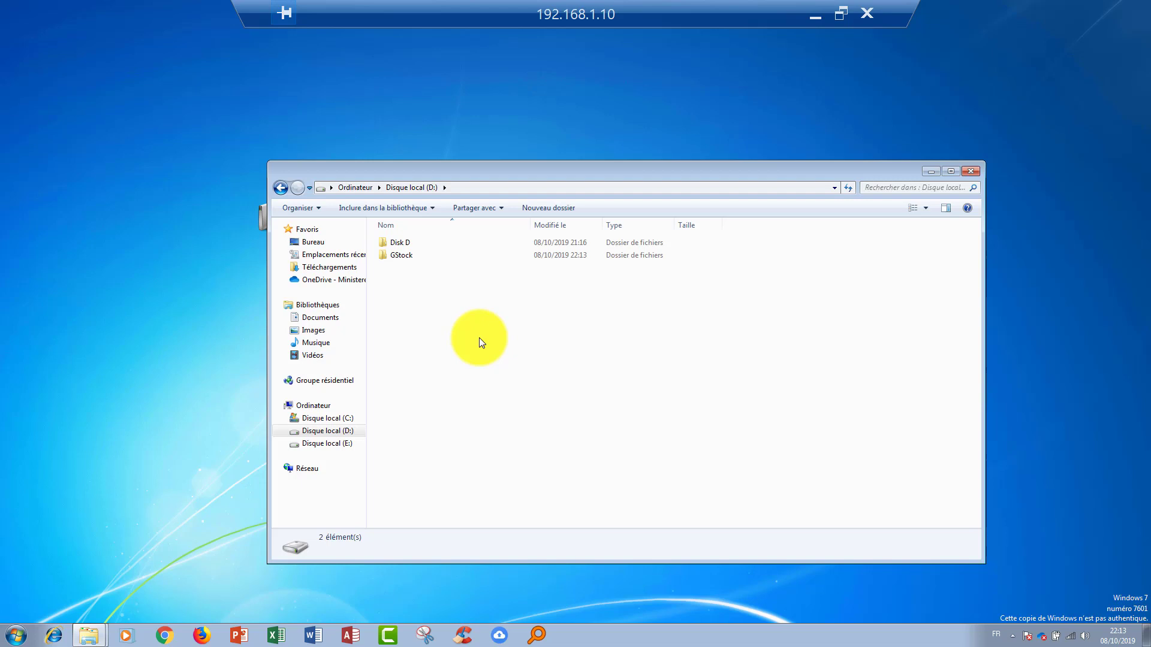
Narrow the file window and bring up the sharing (Partage) properties of the GStock folder.
left_click(253, 361)
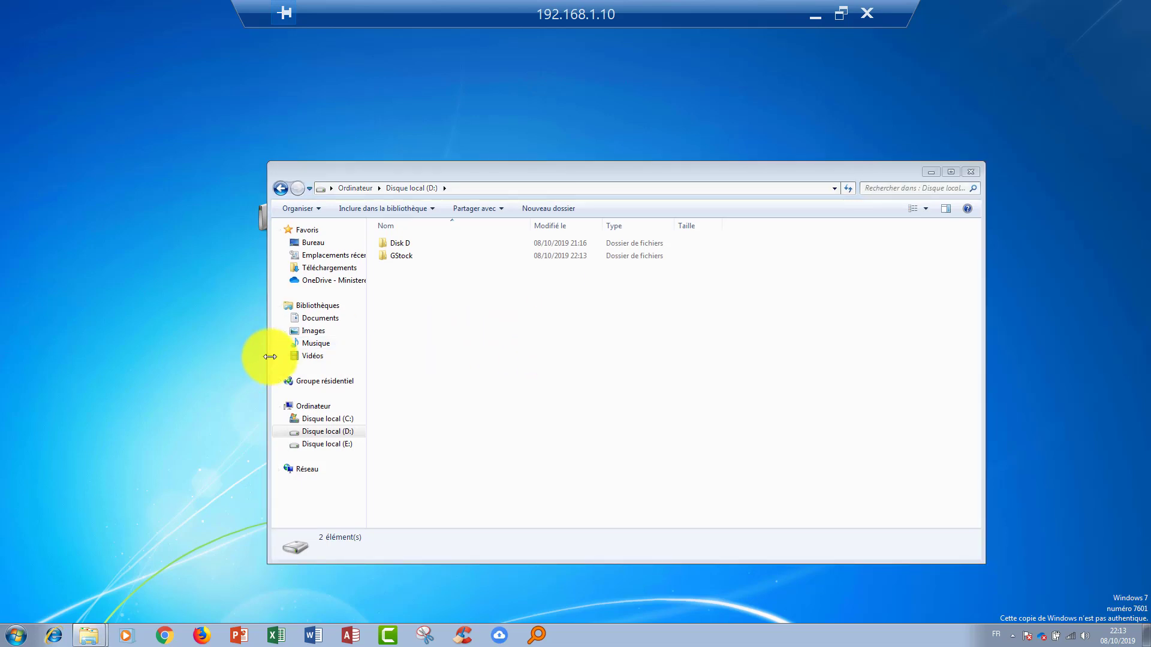
left_click_drag(270, 358, 441, 343)
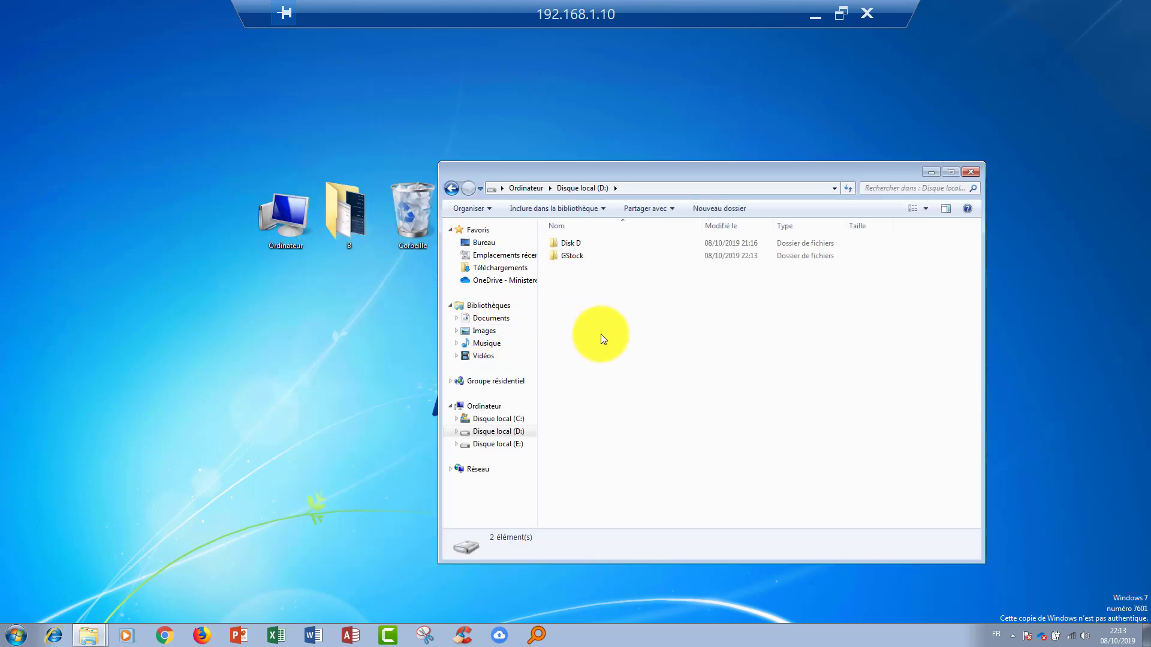
right_click(573, 258)
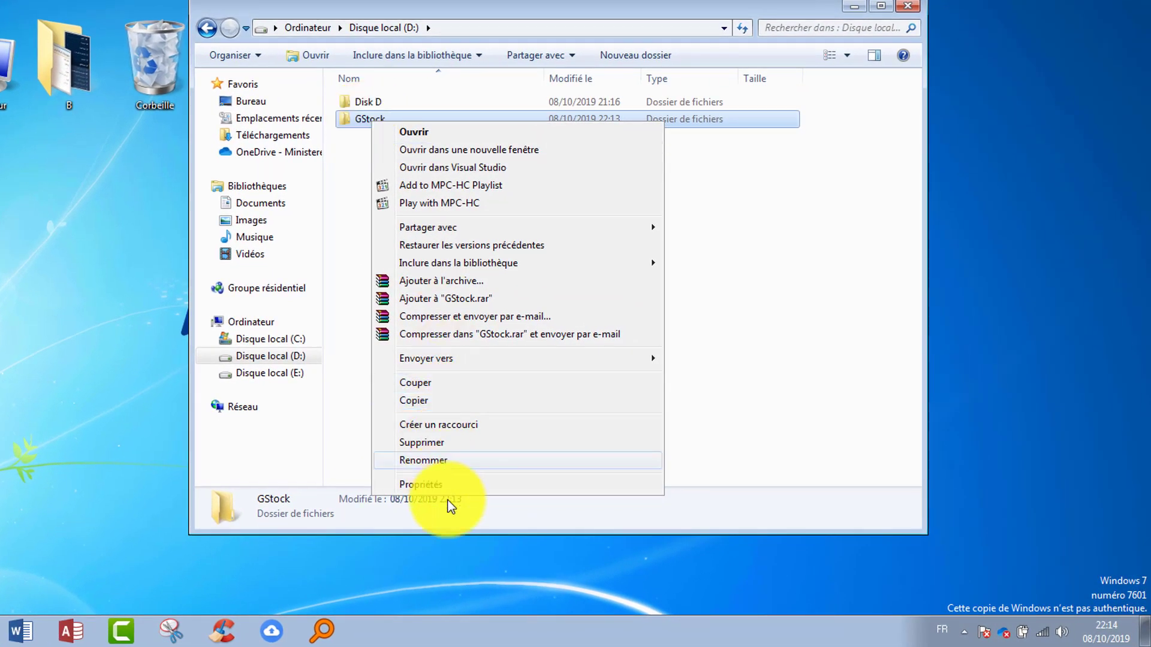
left_click(437, 484)
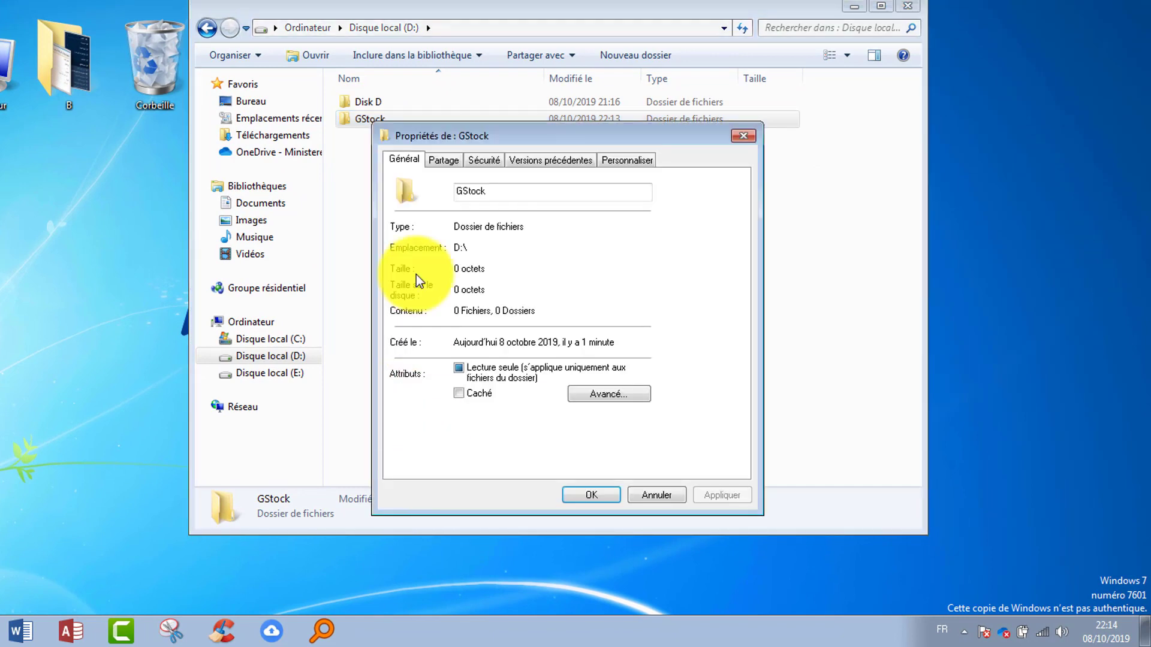
left_click_drag(467, 133, 377, 57)
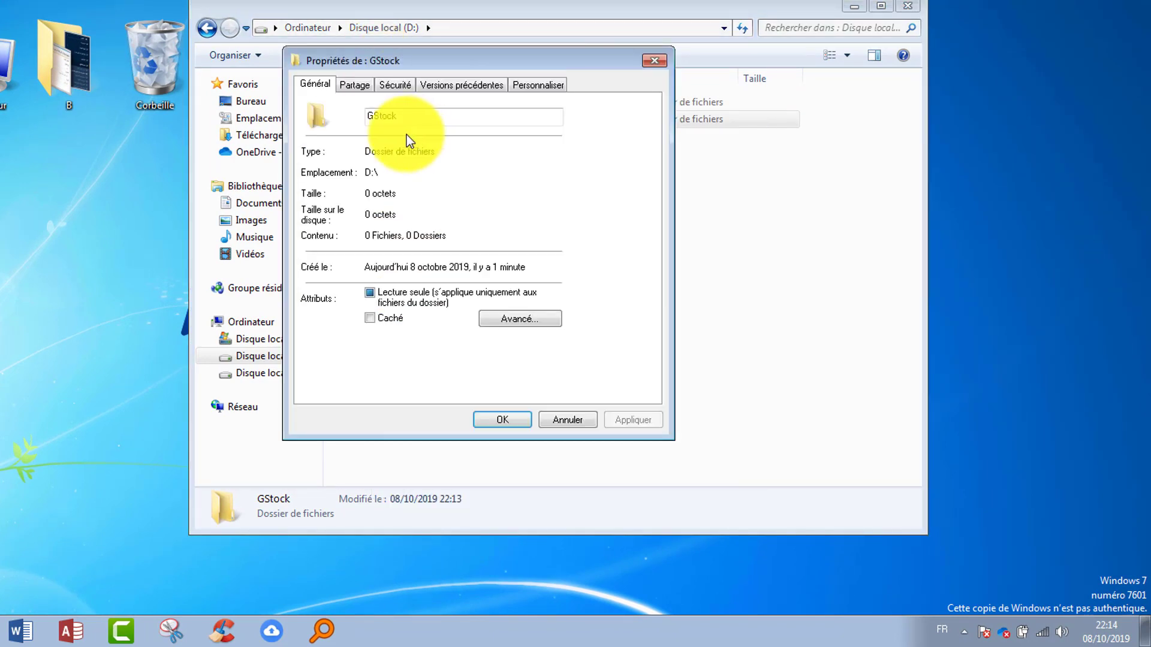
left_click(354, 88)
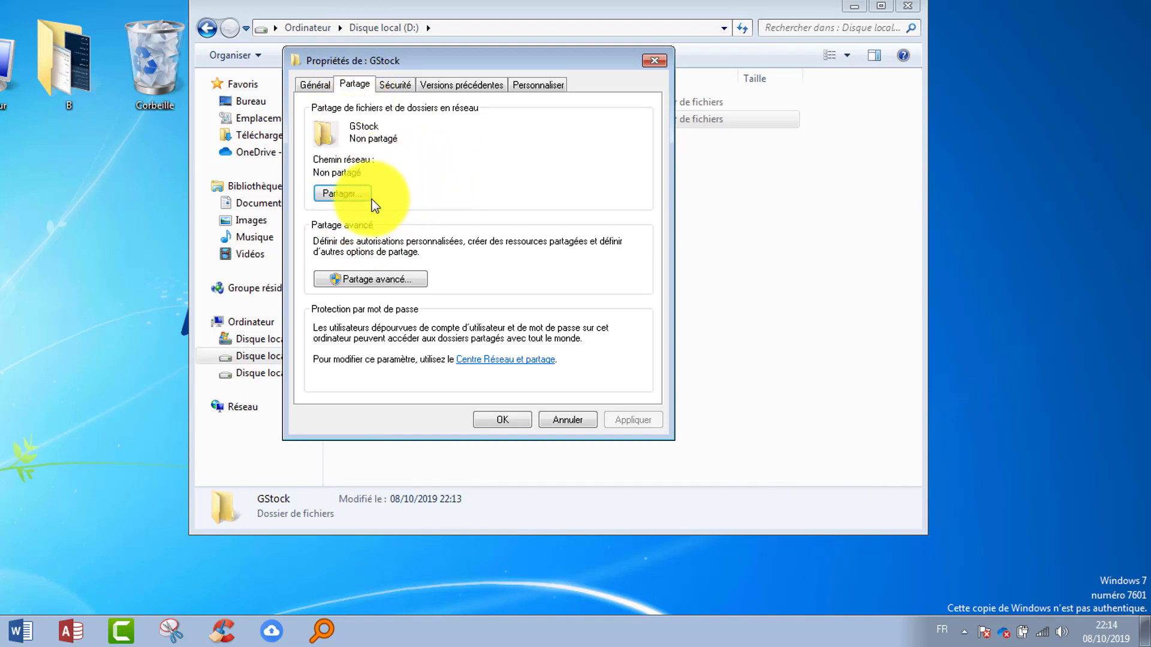
Add Tout le monde to the users allowed to access the GStock folder, with the Lecture/écriture permission level.
left_click(344, 199)
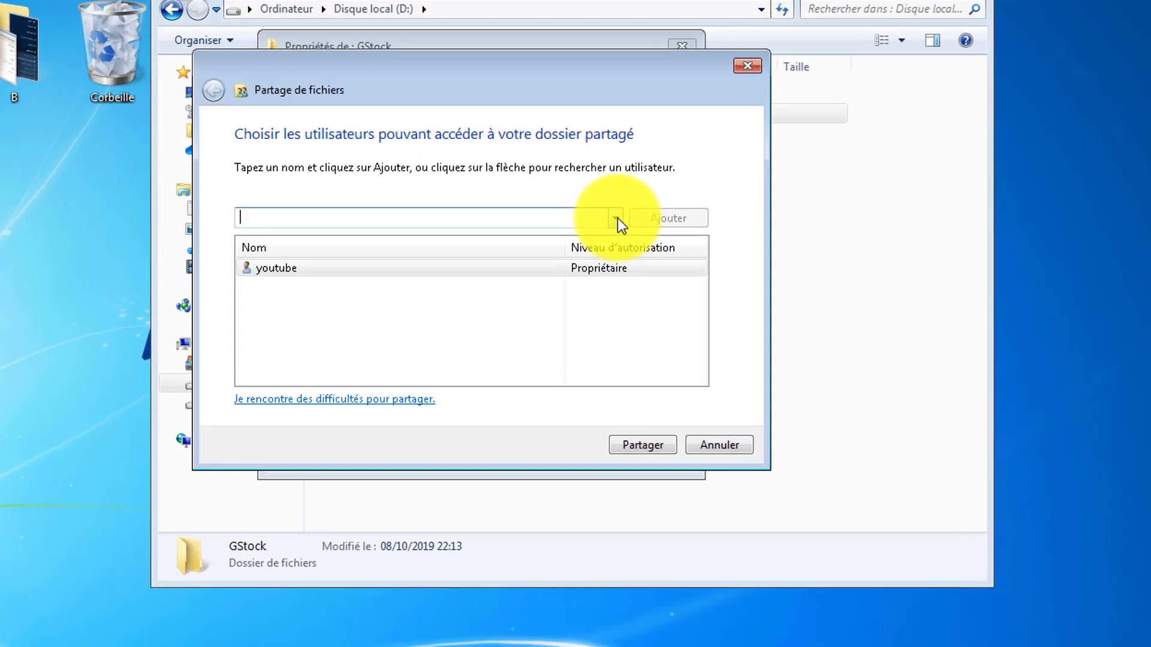
left_click(597, 211)
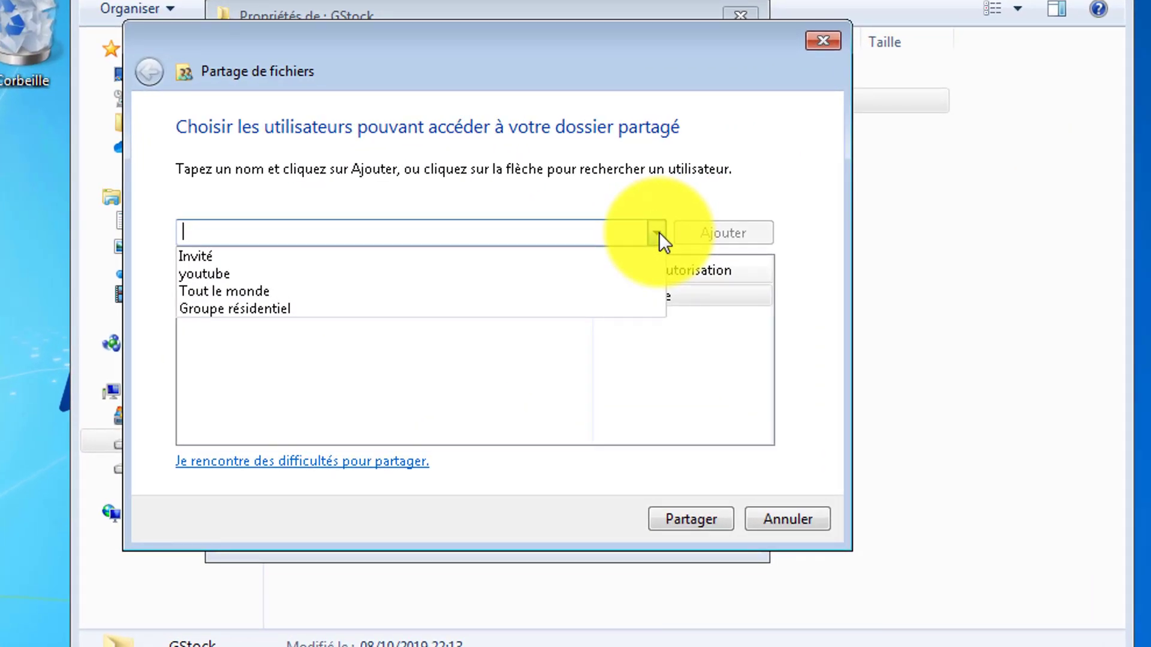
left_click(298, 297)
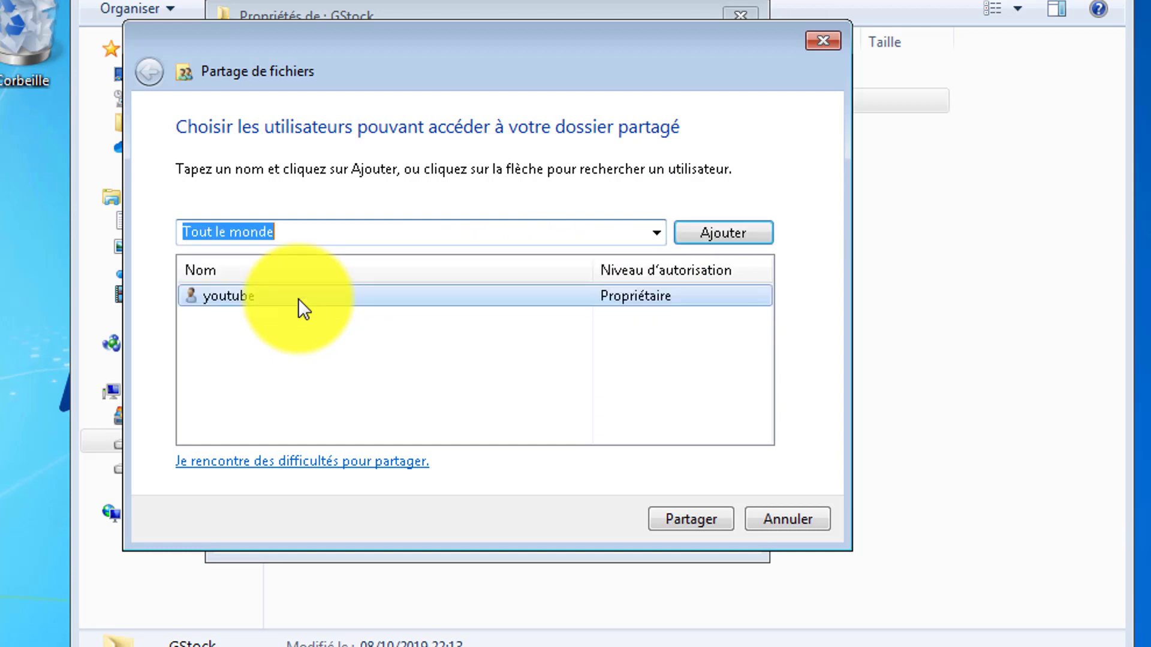
left_click(726, 239)
left_click(725, 235)
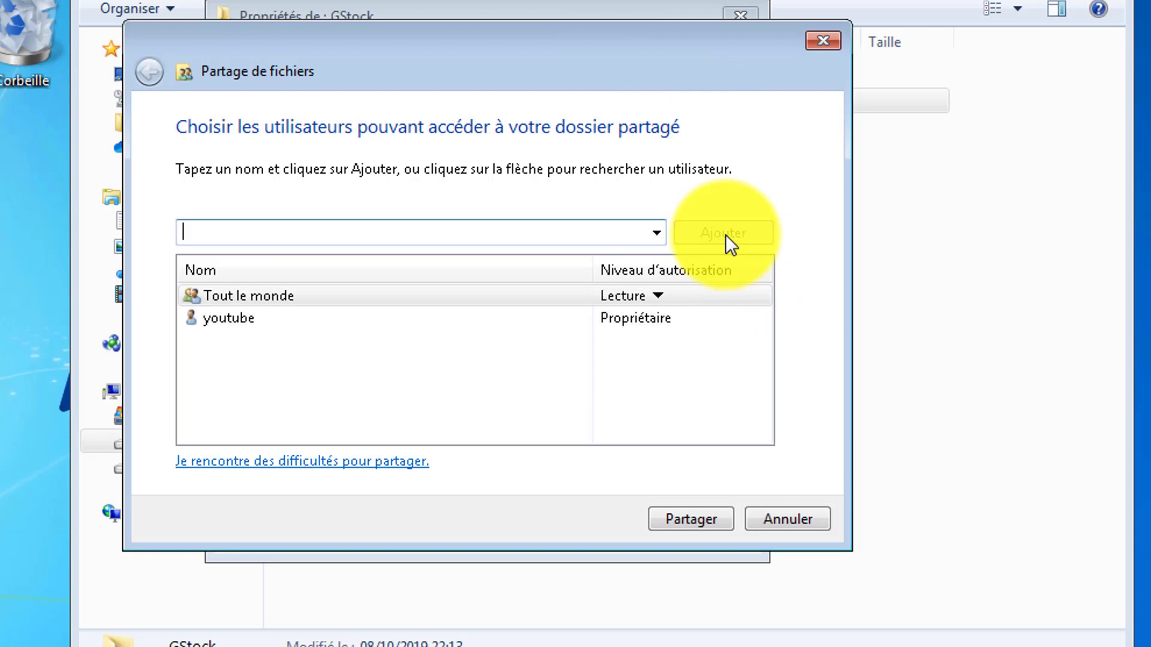
left_click(656, 295)
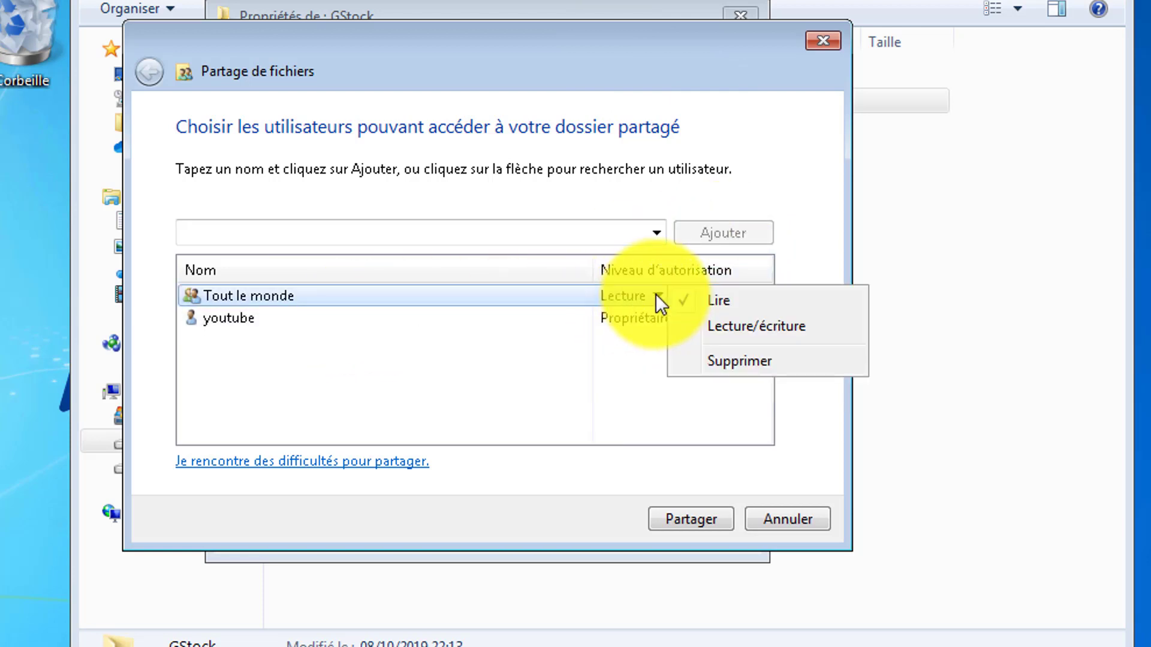
left_click(721, 326)
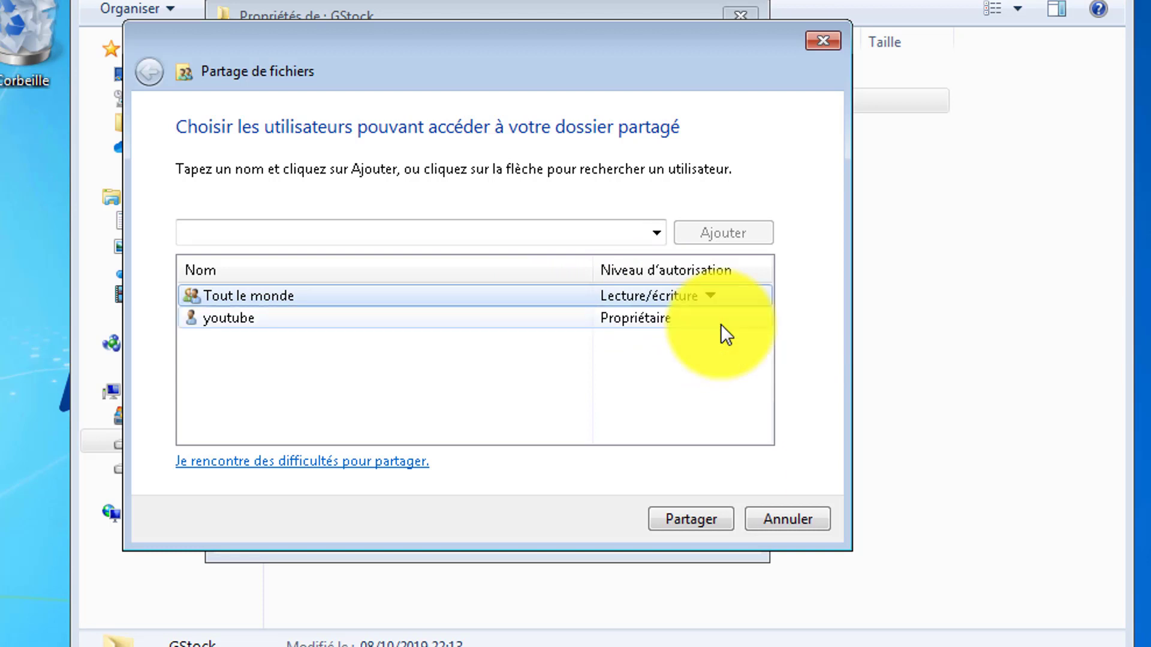
Apply the sharing of the GStock folder, finish the wizard, and close the folder's properties and the file window.
left_click_drag(505, 42, 470, 15)
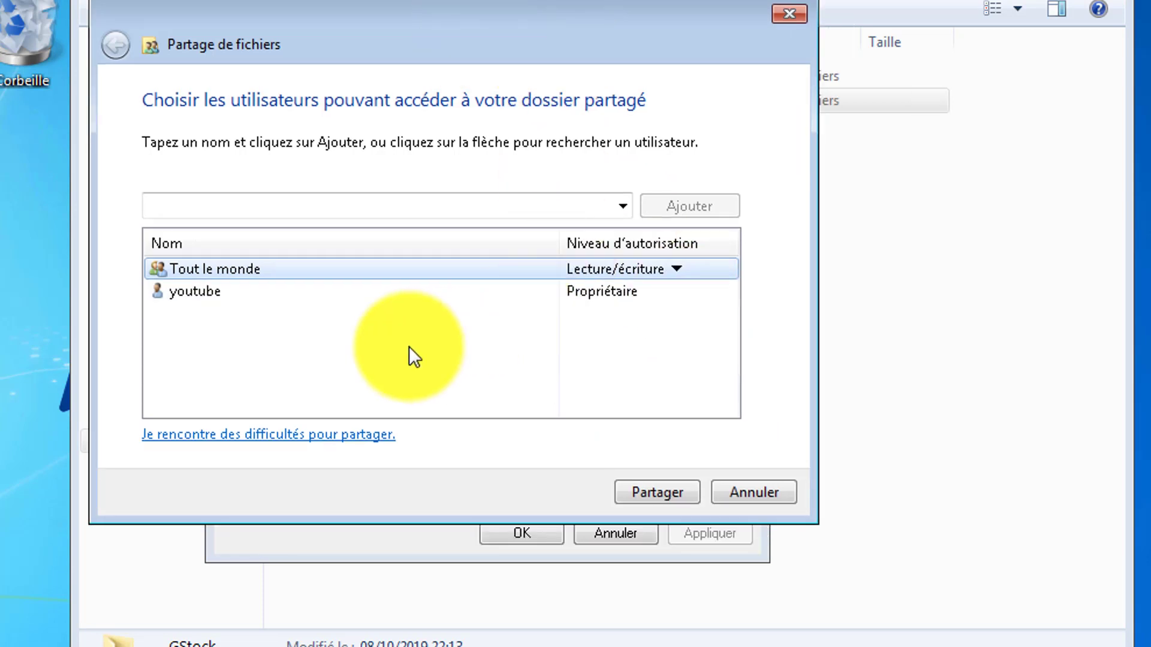
left_click(658, 494)
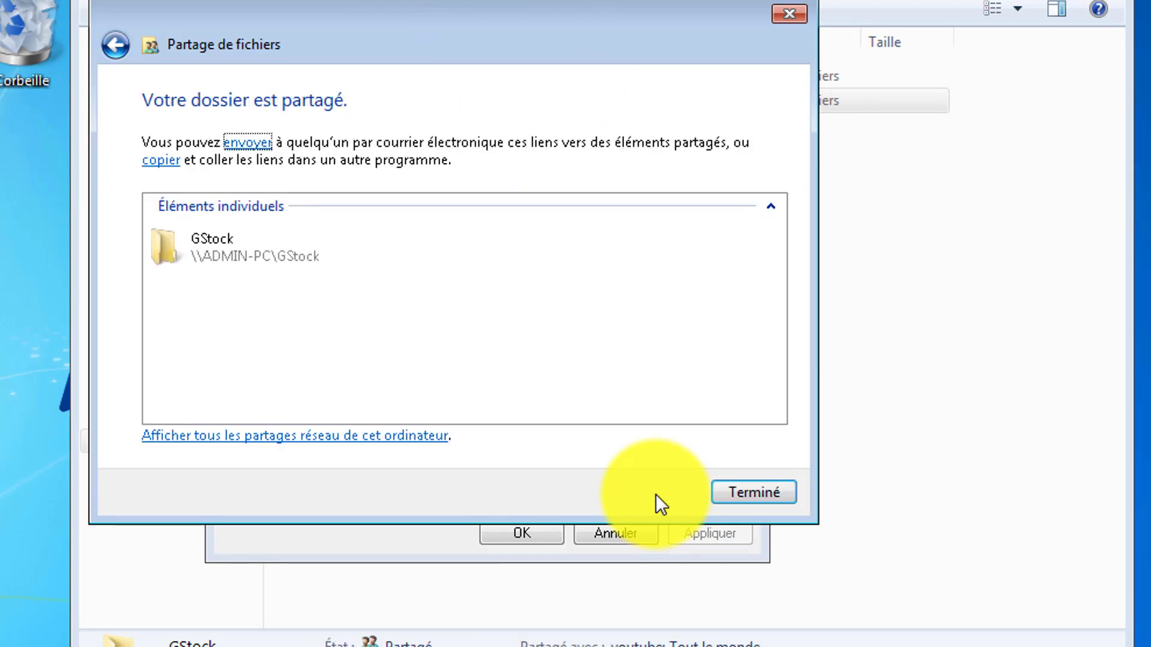
left_click(751, 495)
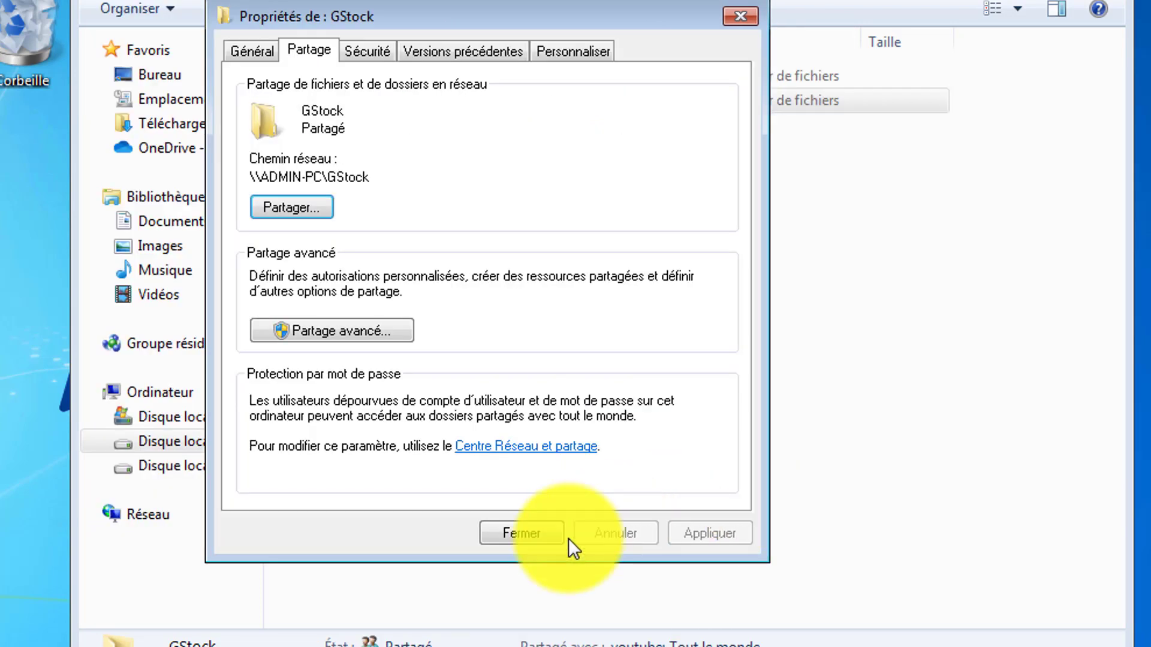
left_click(536, 538)
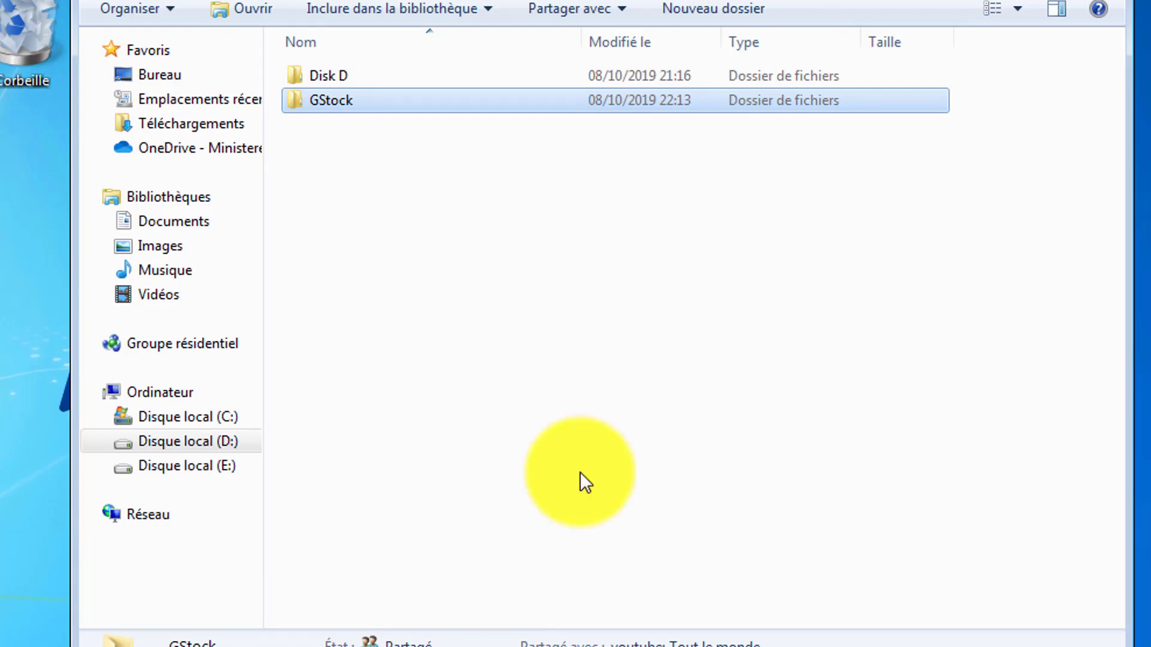
left_click(1002, 27)
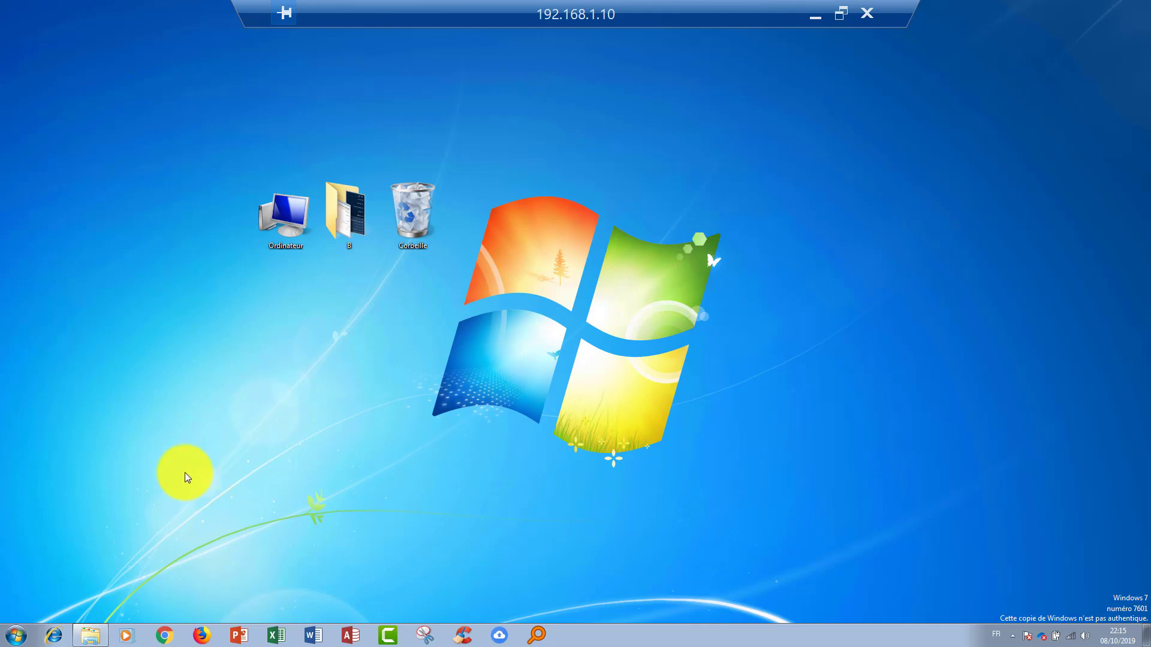
double_click(296, 211)
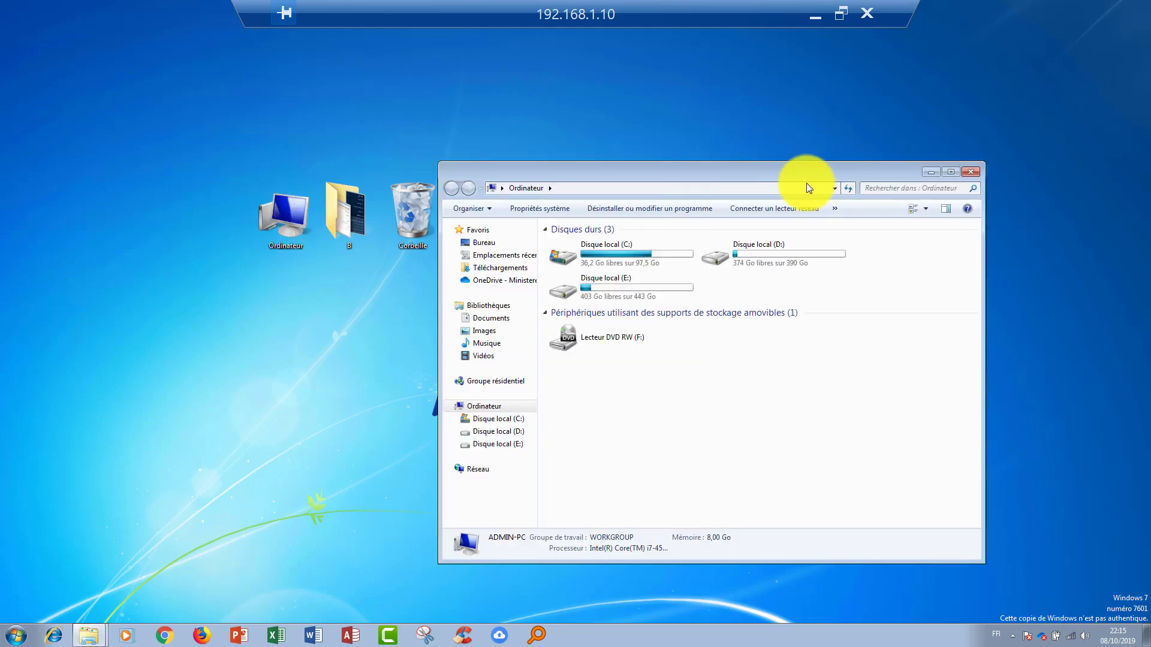
left_click_drag(749, 174, 814, 114)
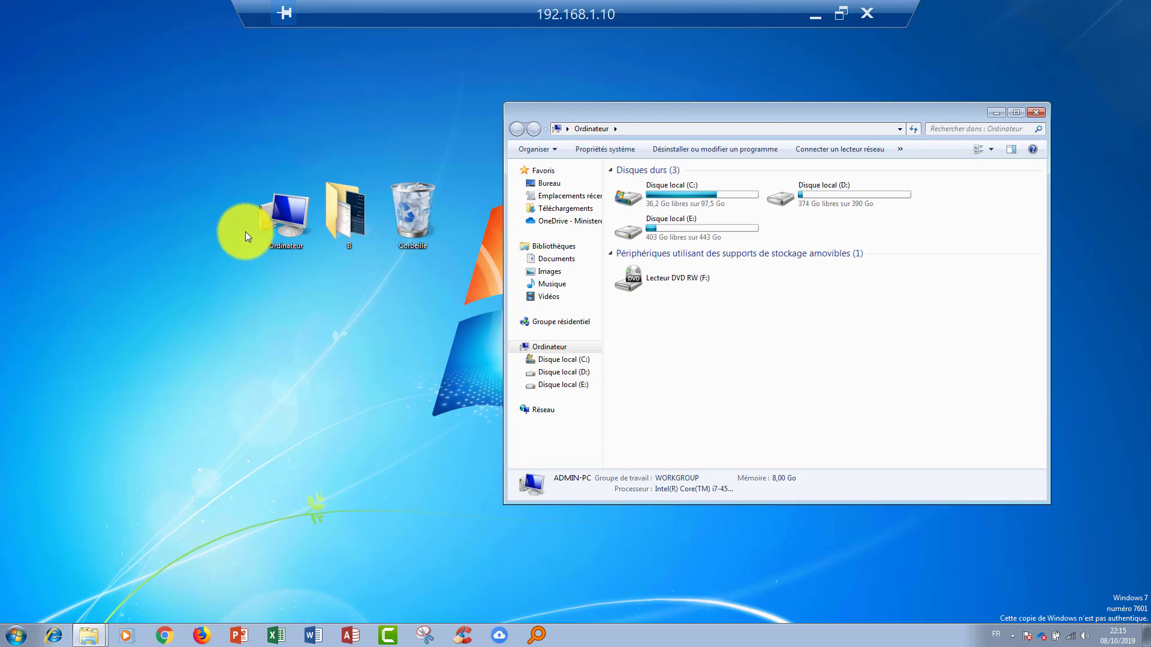
left_click(1035, 112)
Check the Bureau à distance connection setting in the remote computer's advanced system properties.
right_click(280, 215)
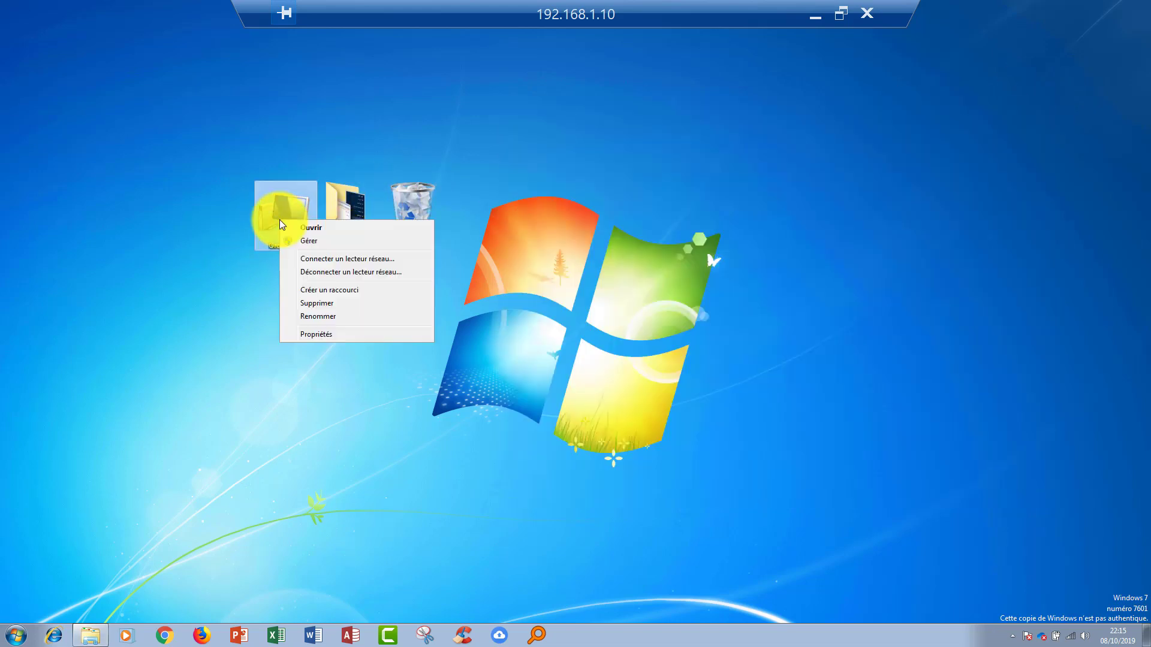
left_click(332, 337)
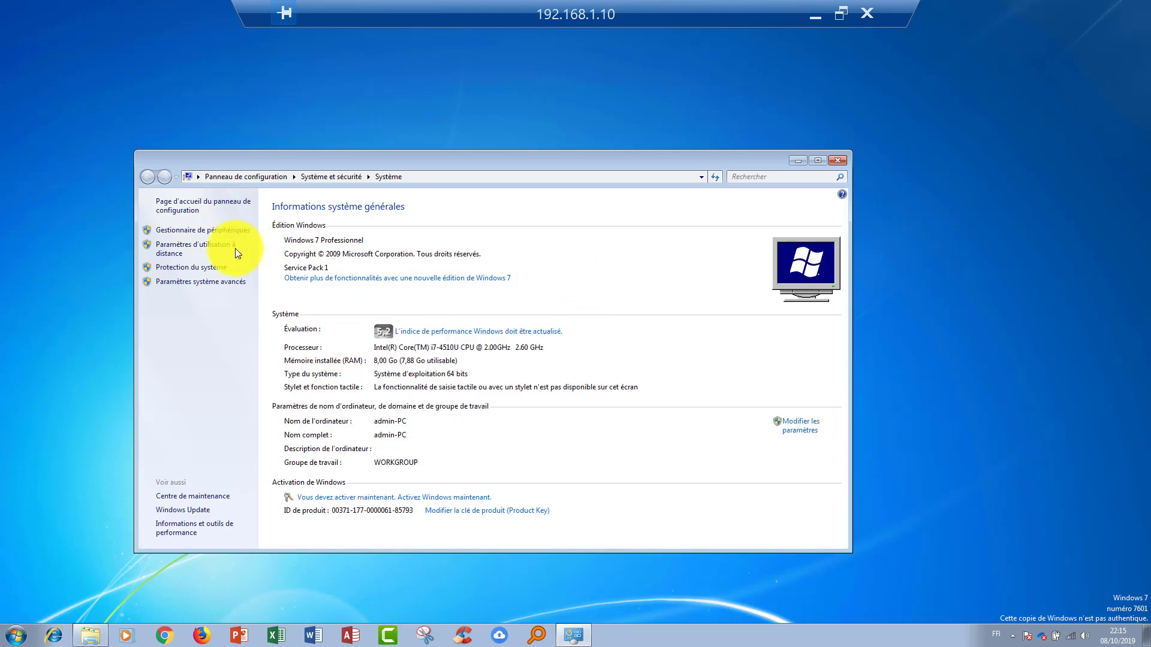
left_click(188, 282)
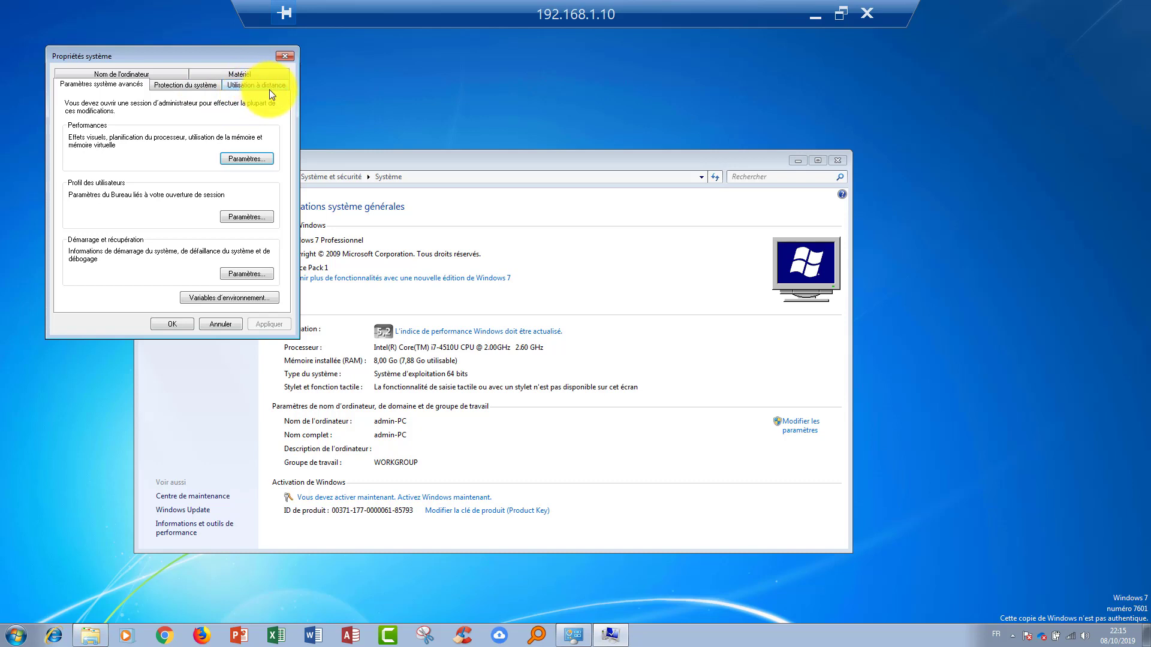
left_click(253, 85)
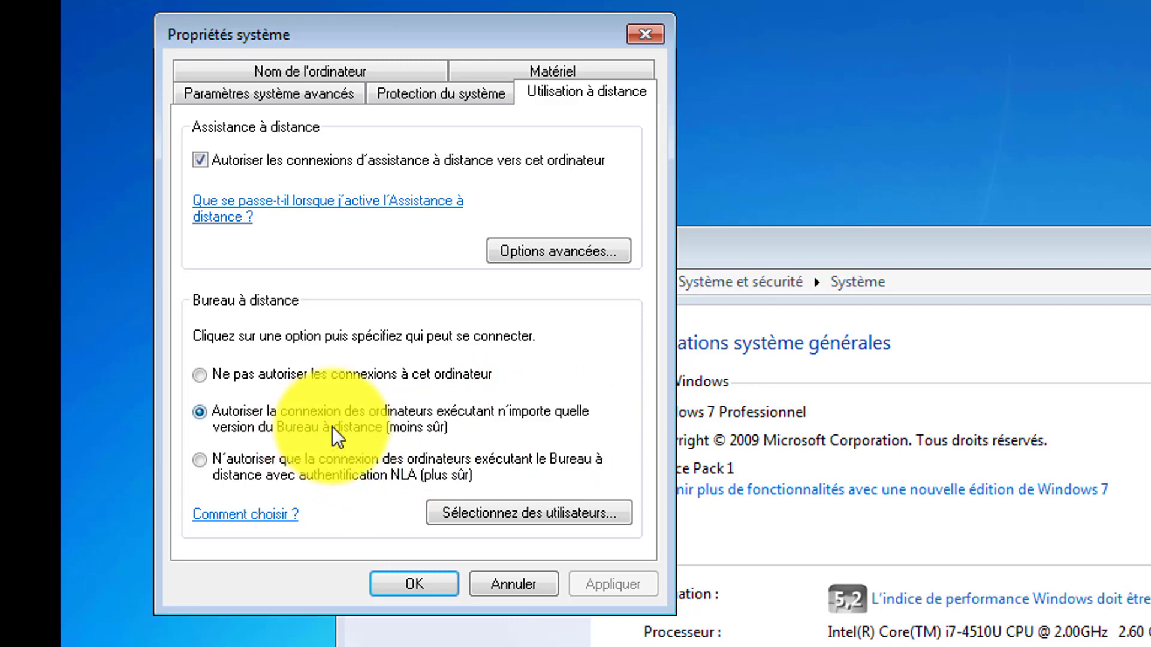
left_click(414, 584)
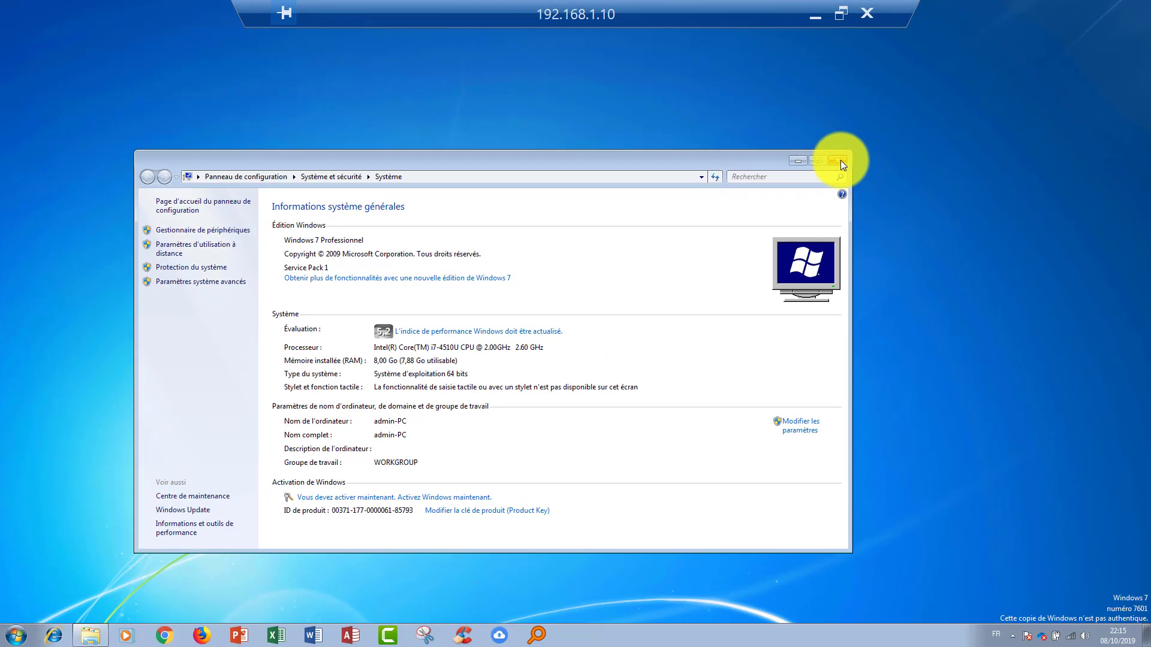
Close the system information window and disconnect the remote desktop session with 192.168.1.10.
left_click(841, 160)
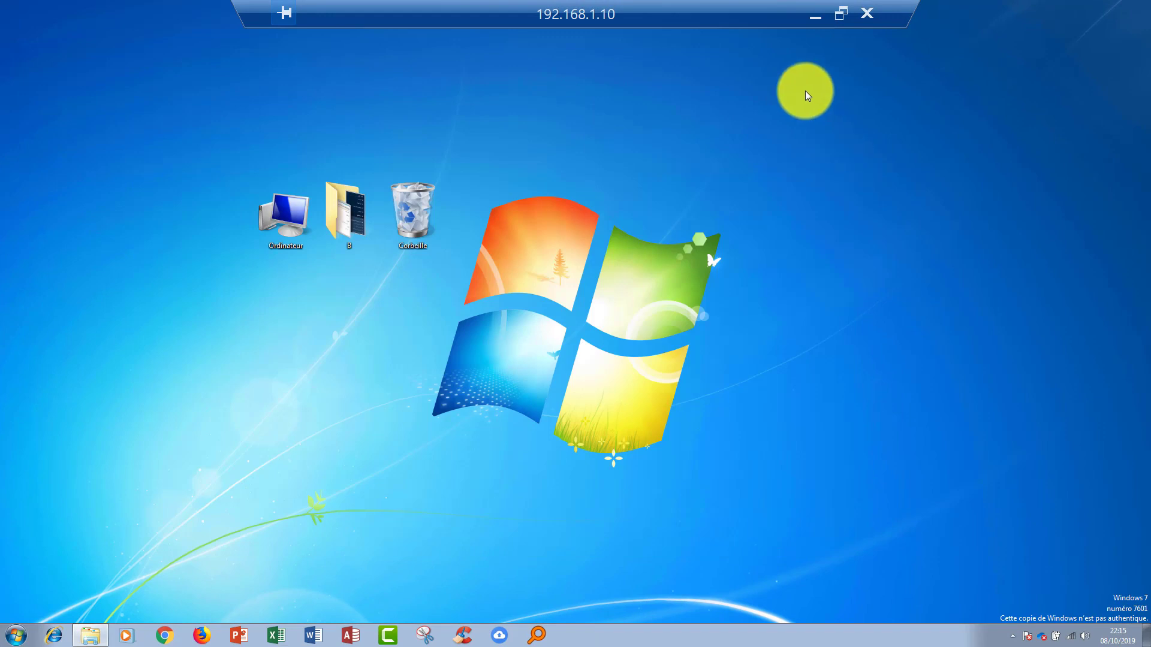
left_click(867, 13)
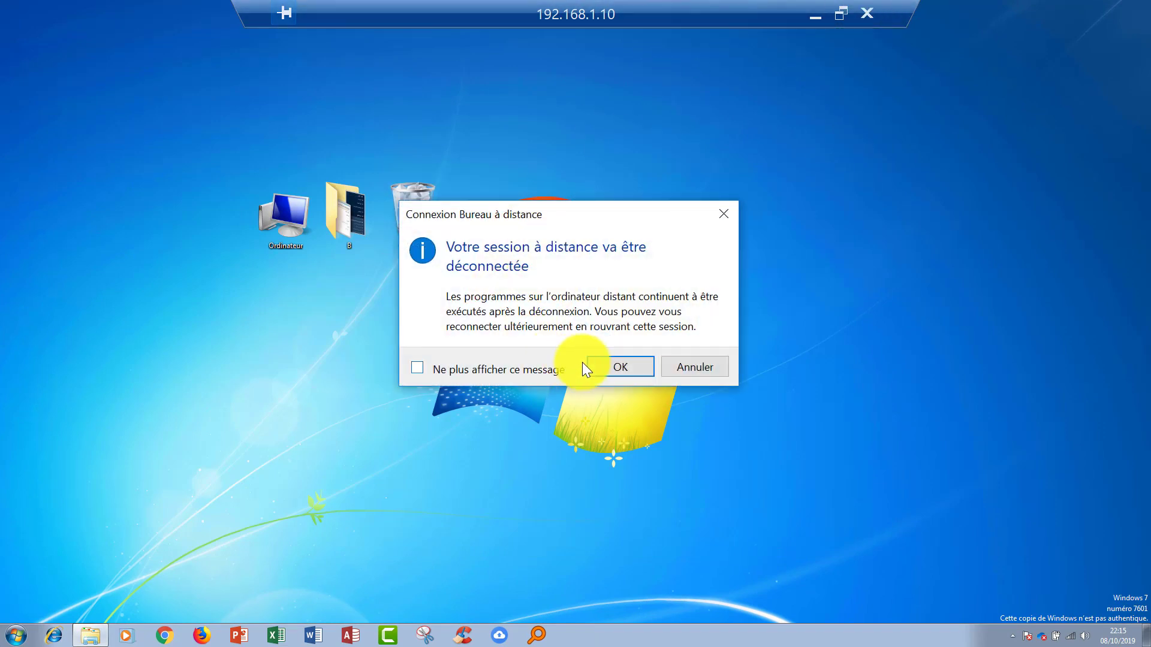
left_click(620, 367)
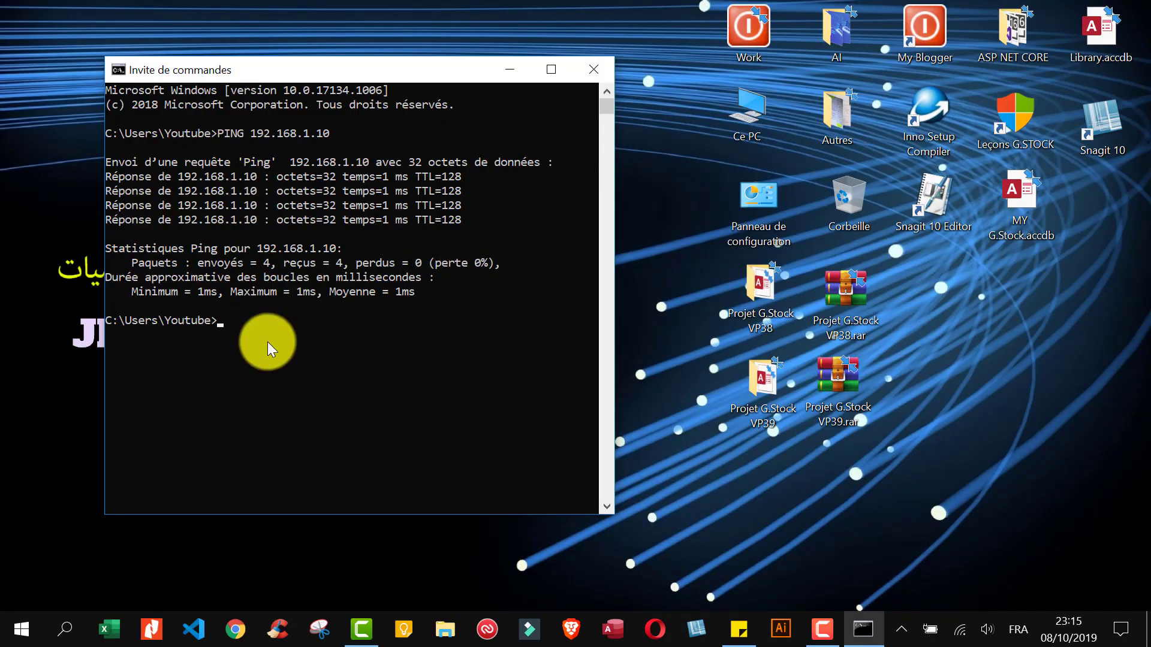
Search Windows for \\192.168.1.10 and open the shared GStock folder on that computer.
left_click(66, 630)
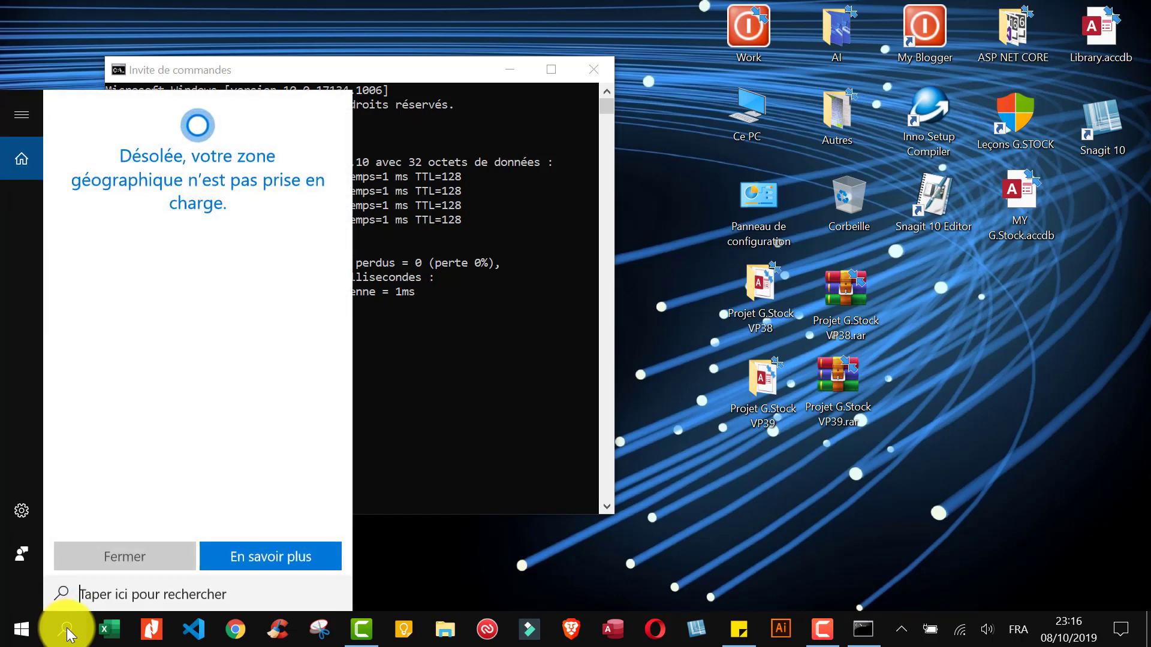
type("\\\\")
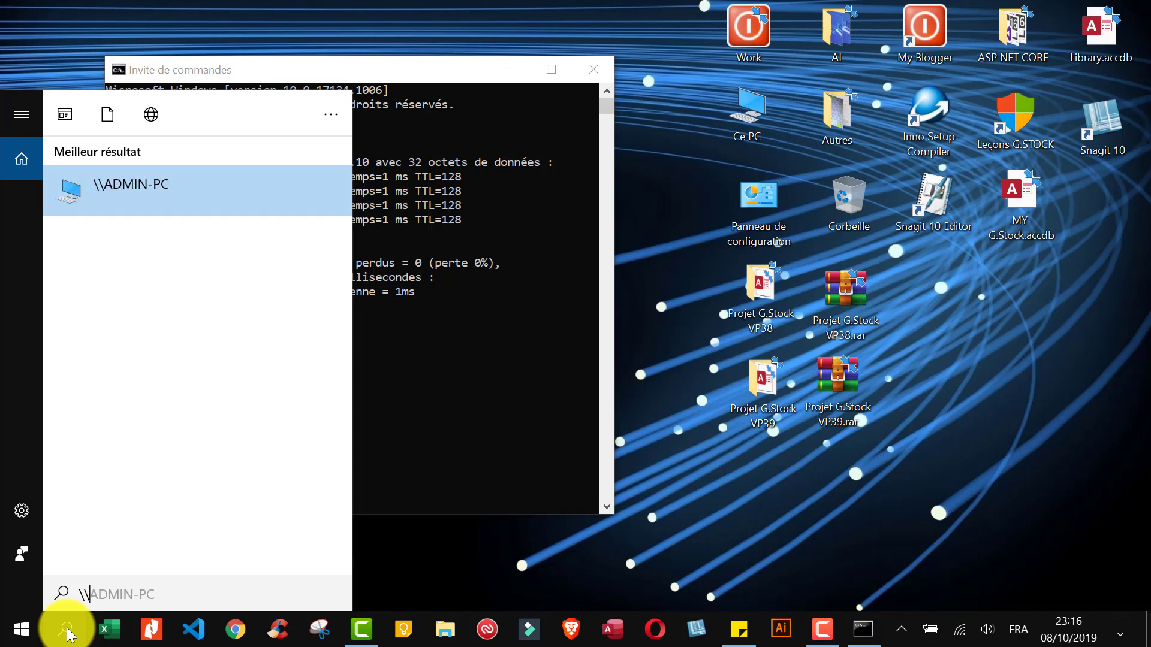
type("1")
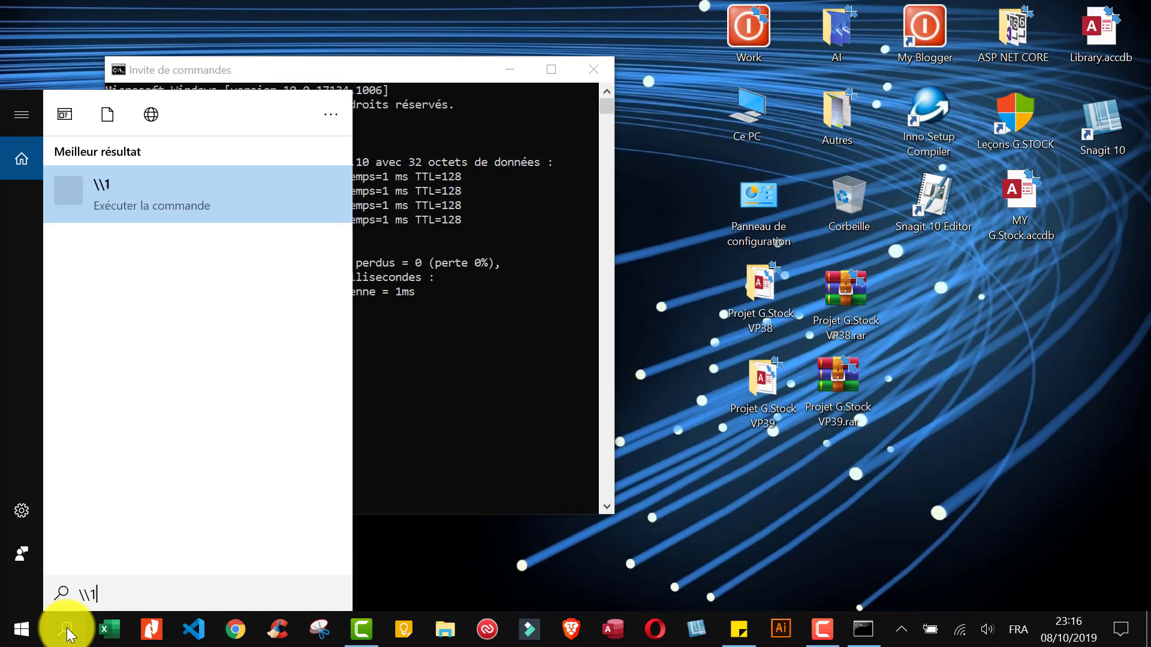
type("92.168.1.10")
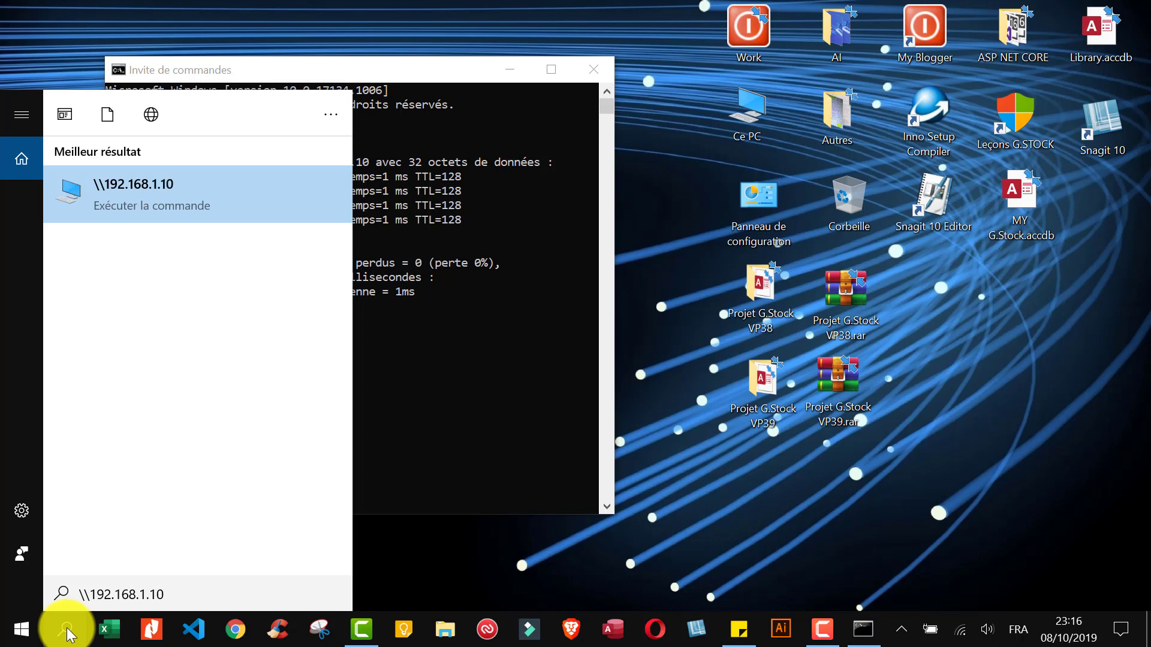
key("Return")
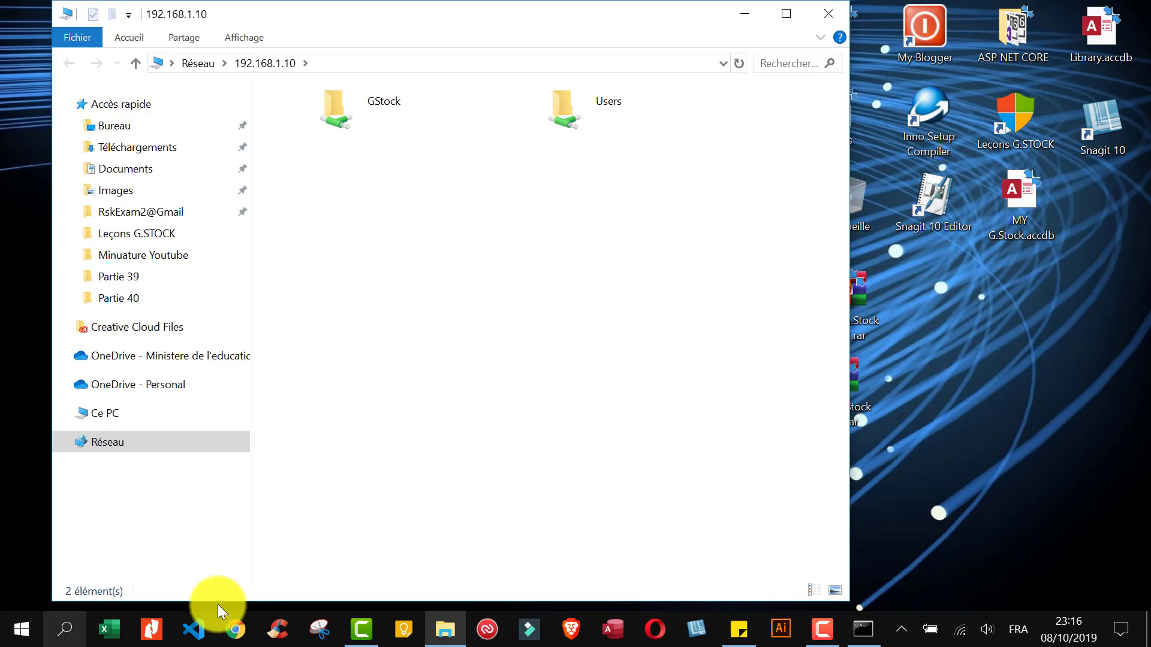
double_click(383, 105)
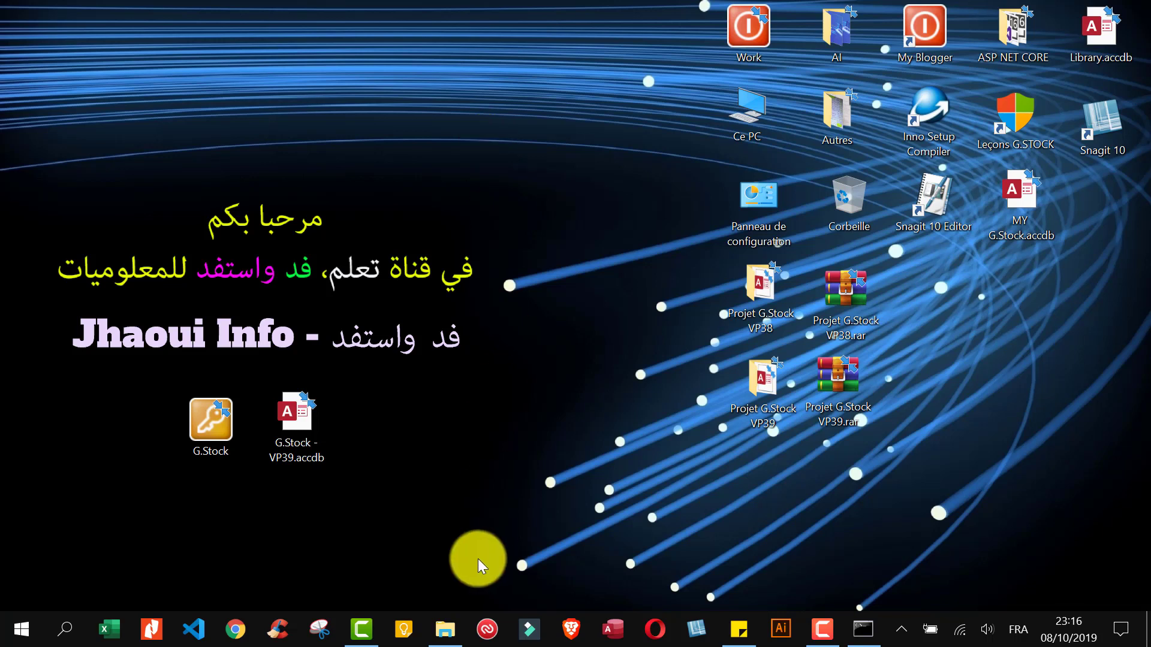
Delete the Nouveau dossier folder from the desktop.
mouse_move(308, 422)
left_mouse_down()
mouse_move(393, 196)
mouse_move(303, 437)
mouse_move(308, 419)
left_mouse_up()
left_click(397, 416)
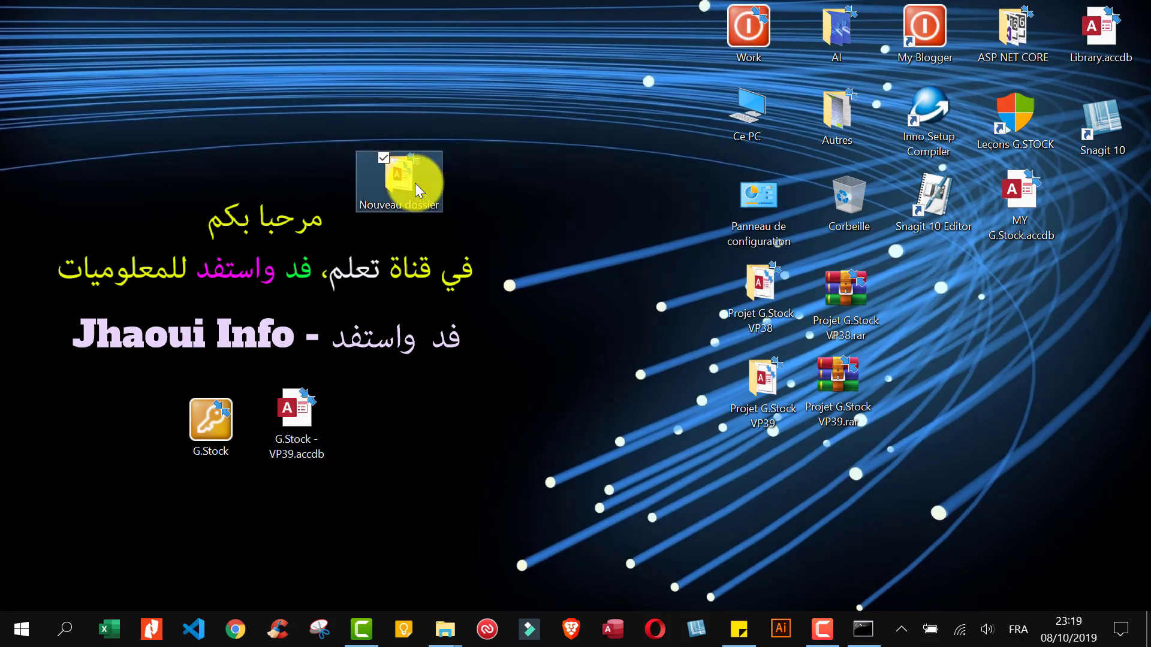
key("Delete")
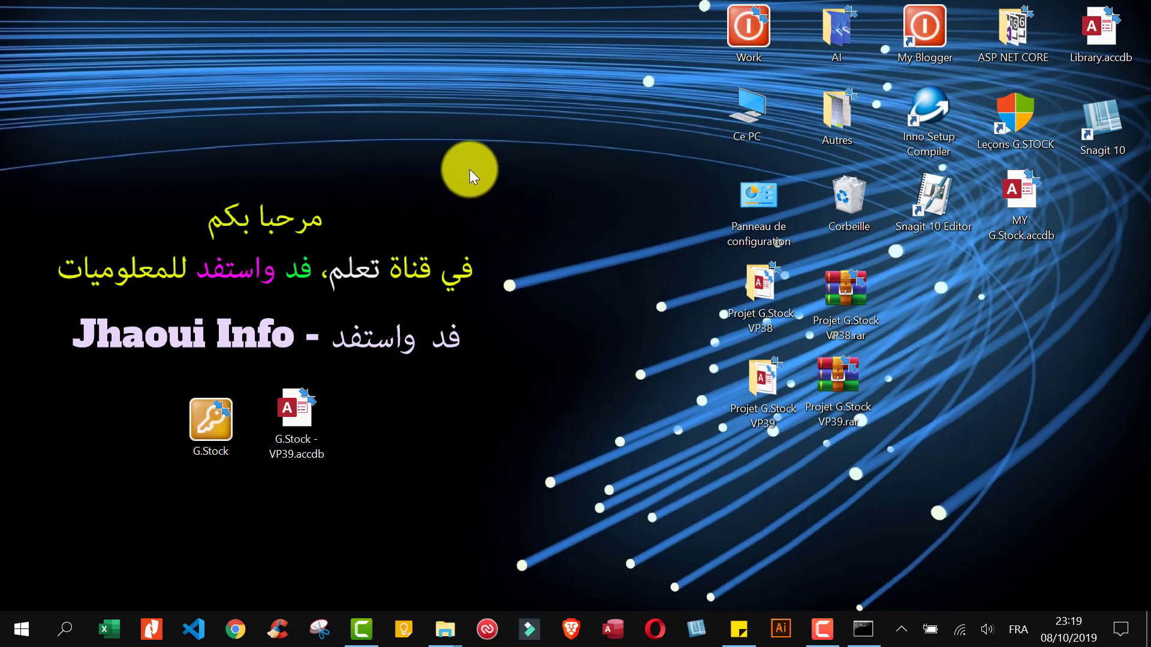
Create a new folder named GStockNET on the desktop.
right_click(419, 159)
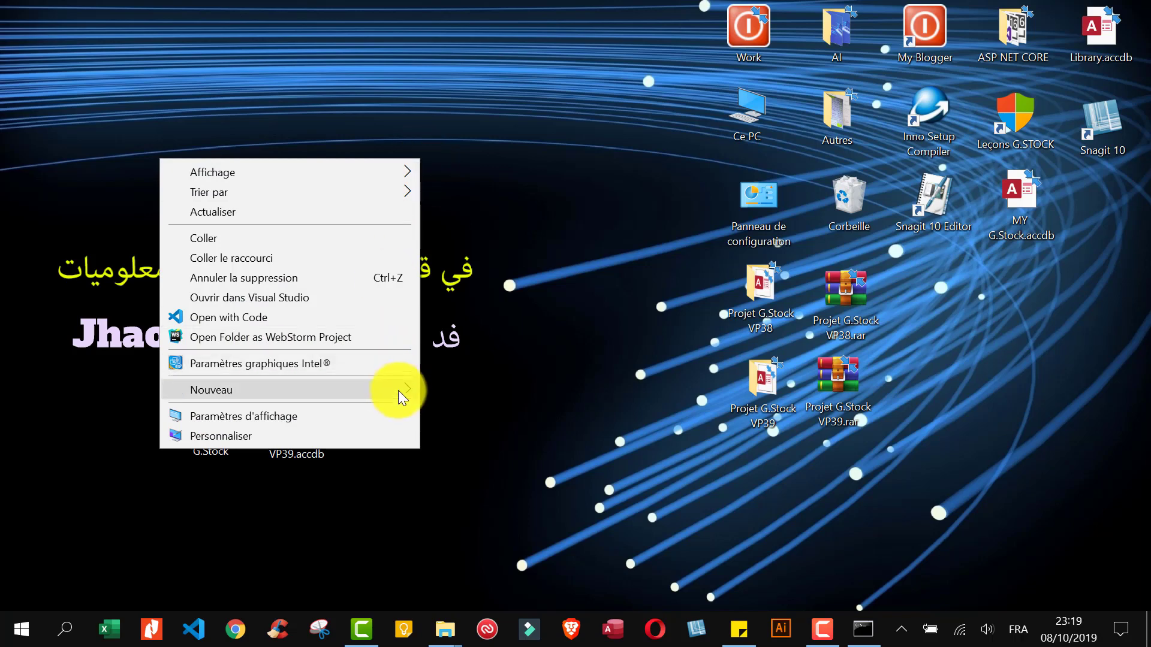
mouse_move(393, 387)
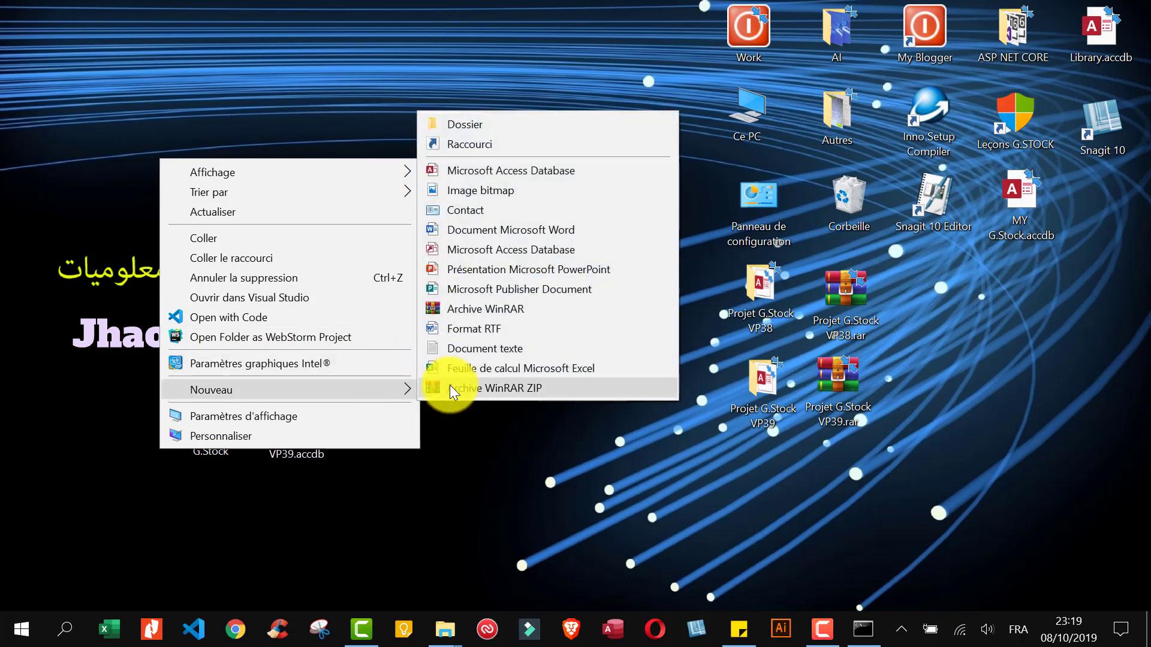
left_click(467, 124)
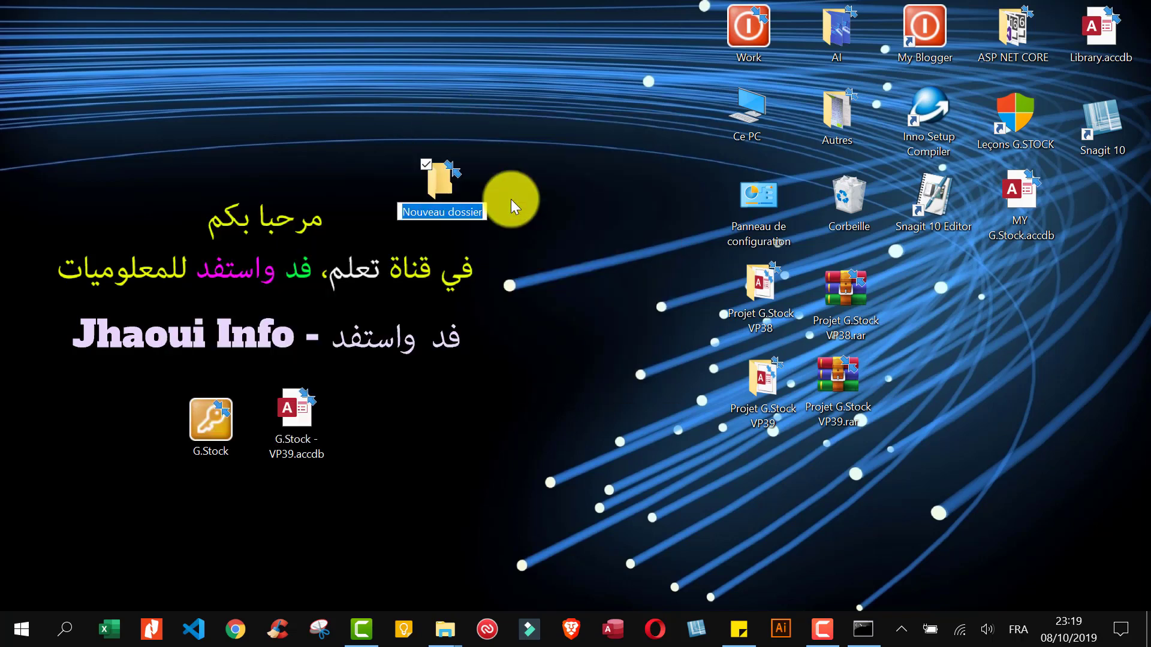
type("G")
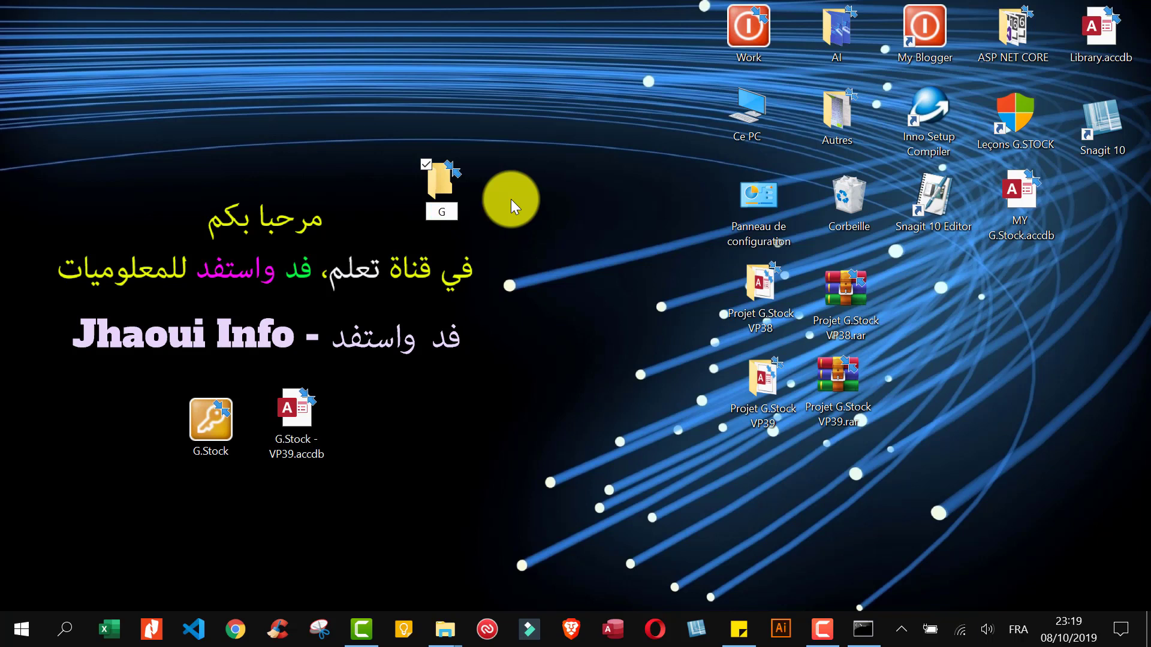
type("StockNET")
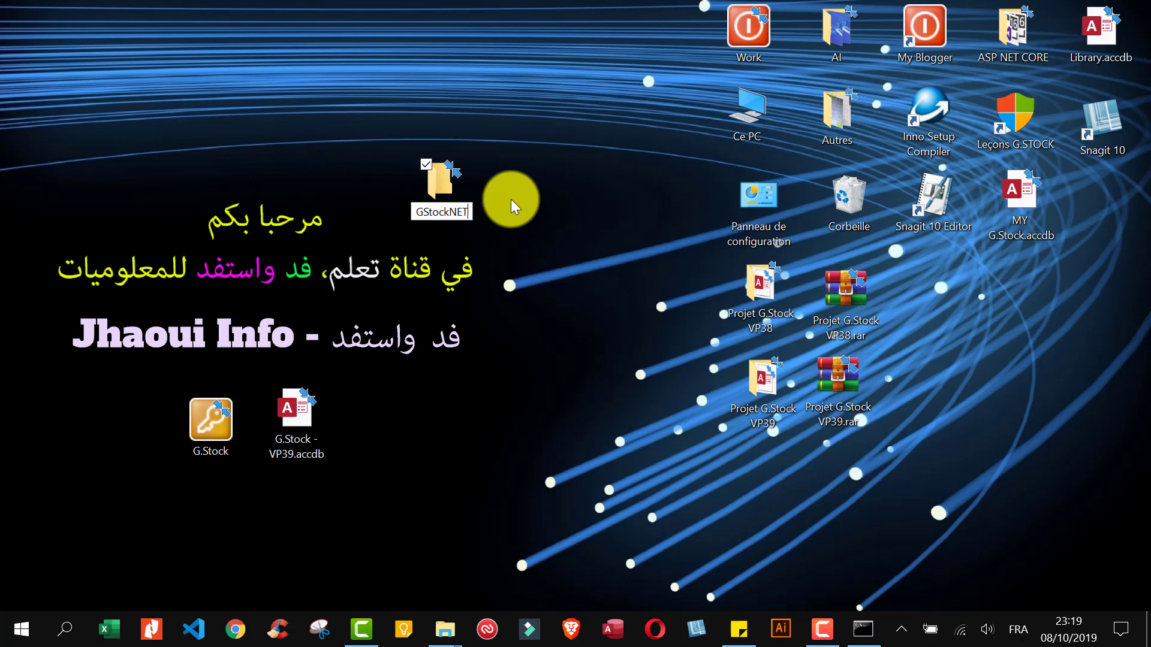
key("Return")
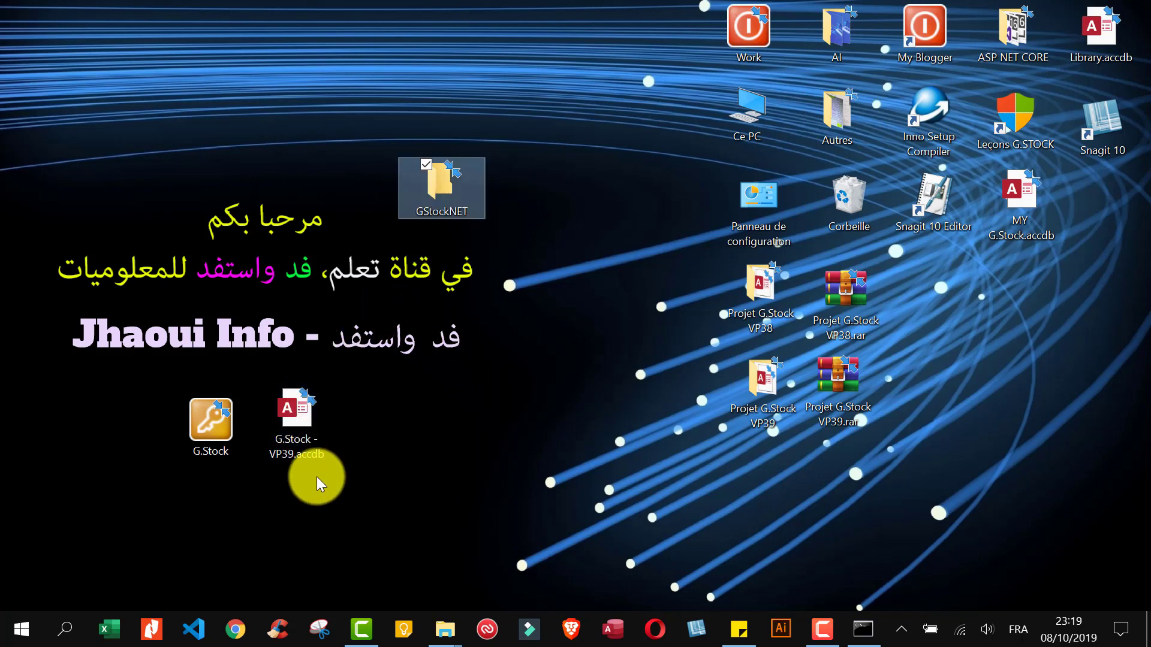
Copy G.Stock - VP39.accdb from the desktop into the GStockNET folder.
left_click(295, 408)
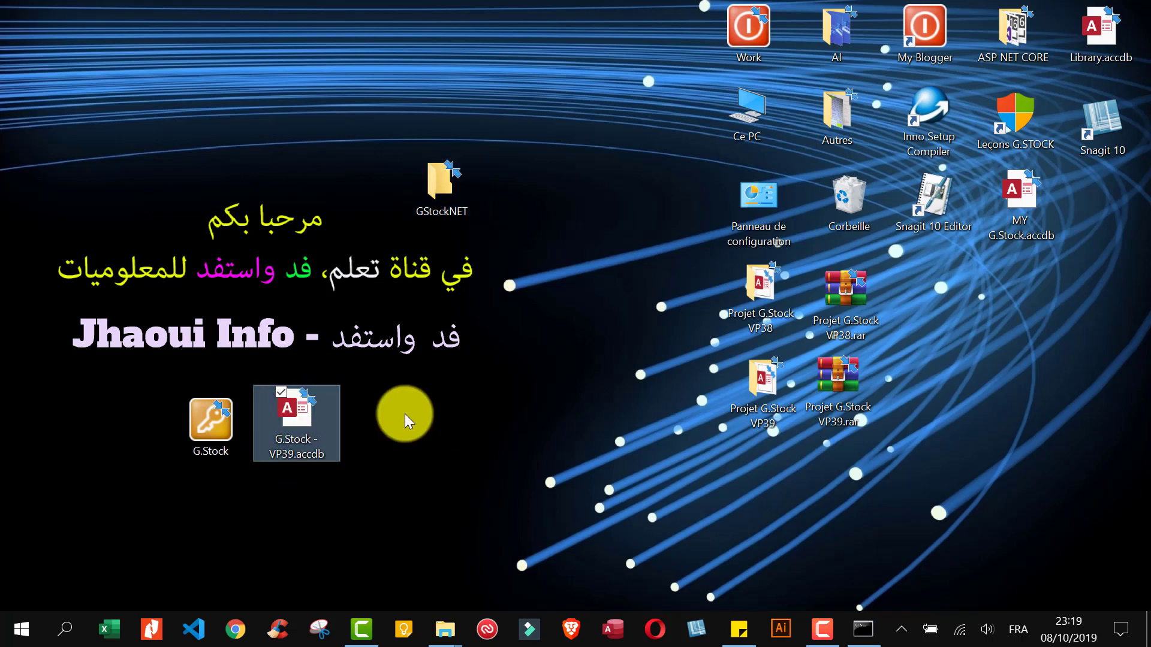
double_click(444, 182)
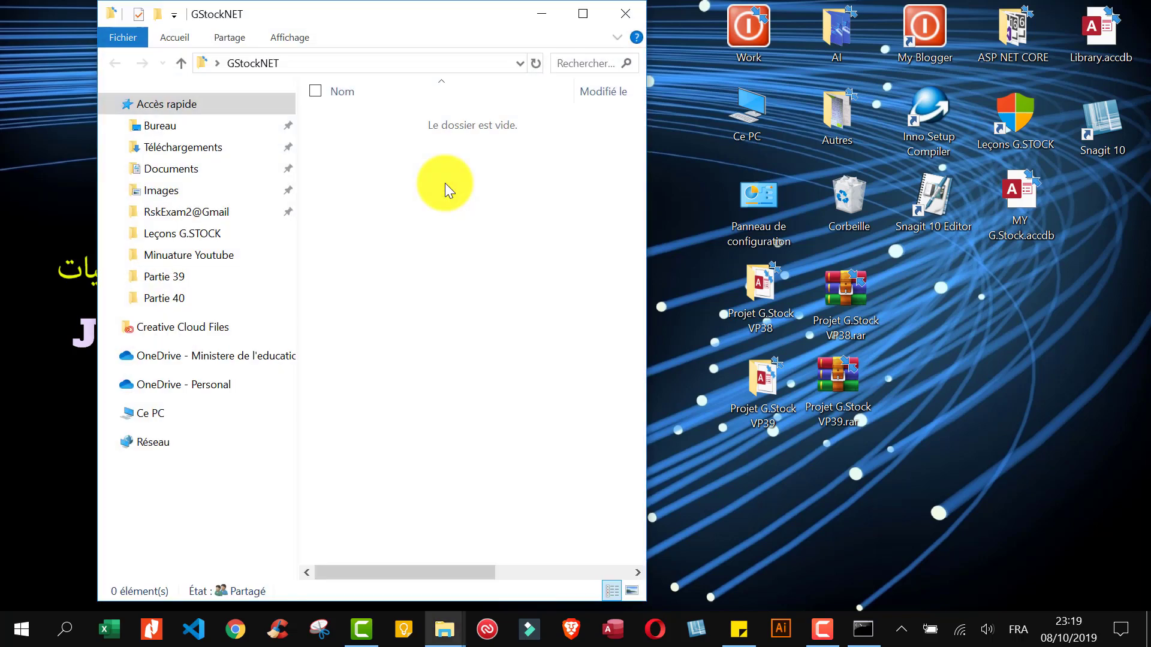
key("ctrl+v")
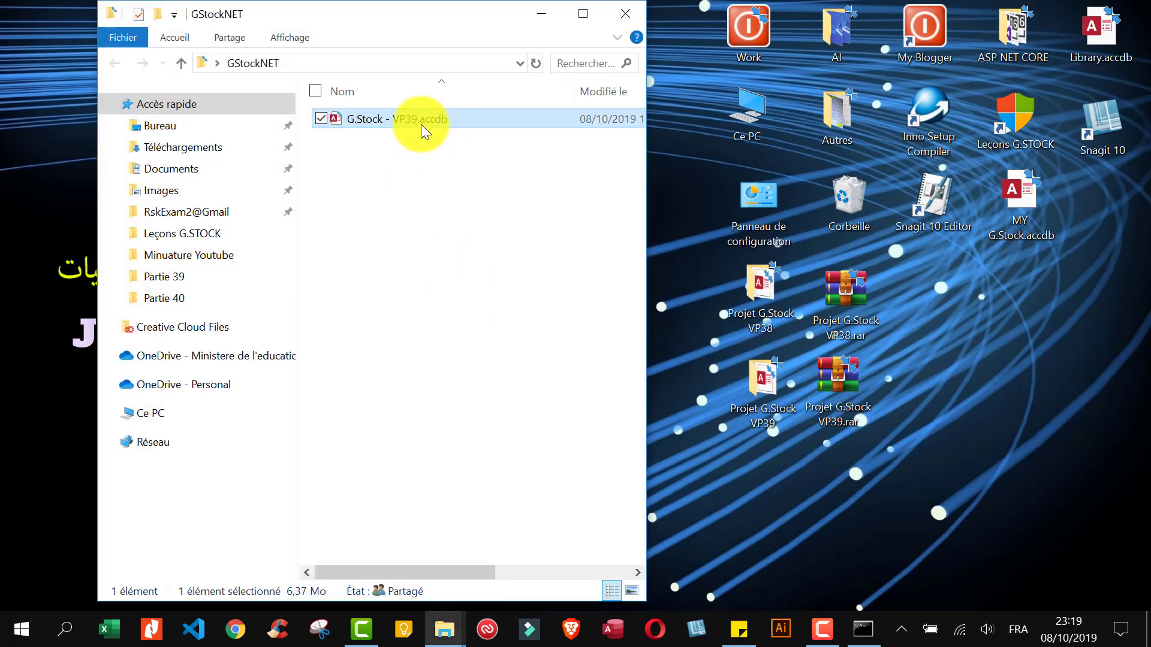
Rename the database copy in the GStockNET folder as G.Stock.accdb.
left_click(420, 123)
left_click(413, 119)
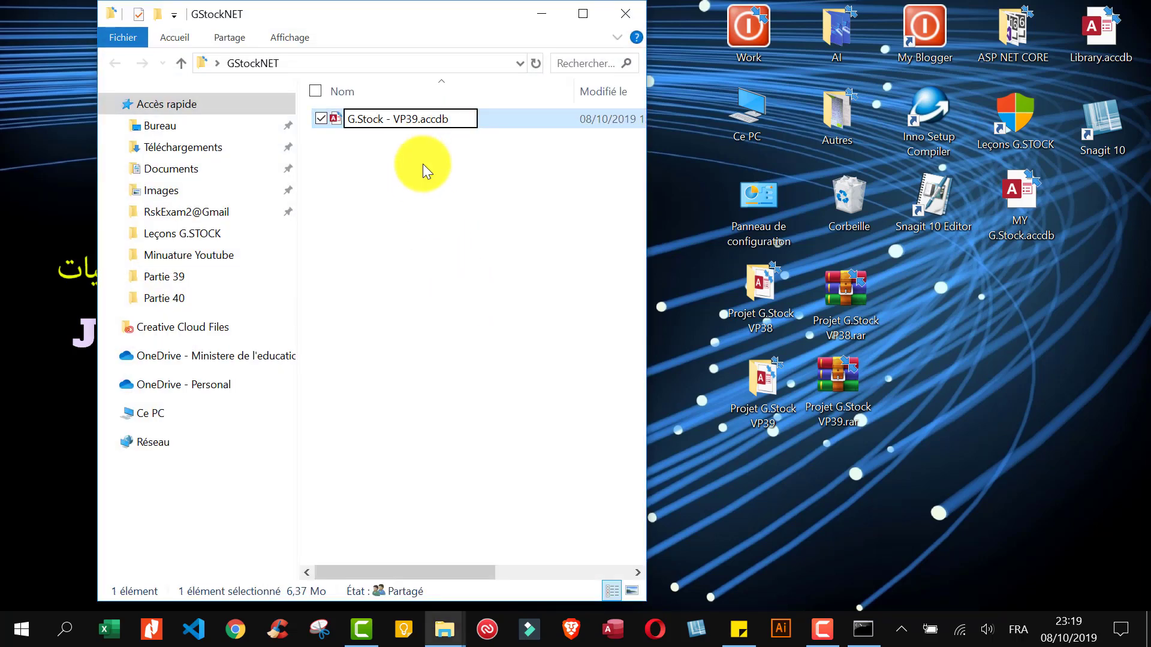
key("BackSpace")
key("BackSpace")
key("BackSpace")
key("BackSpace")
key("BackSpace")
key("BackSpace")
key("BackSpace")
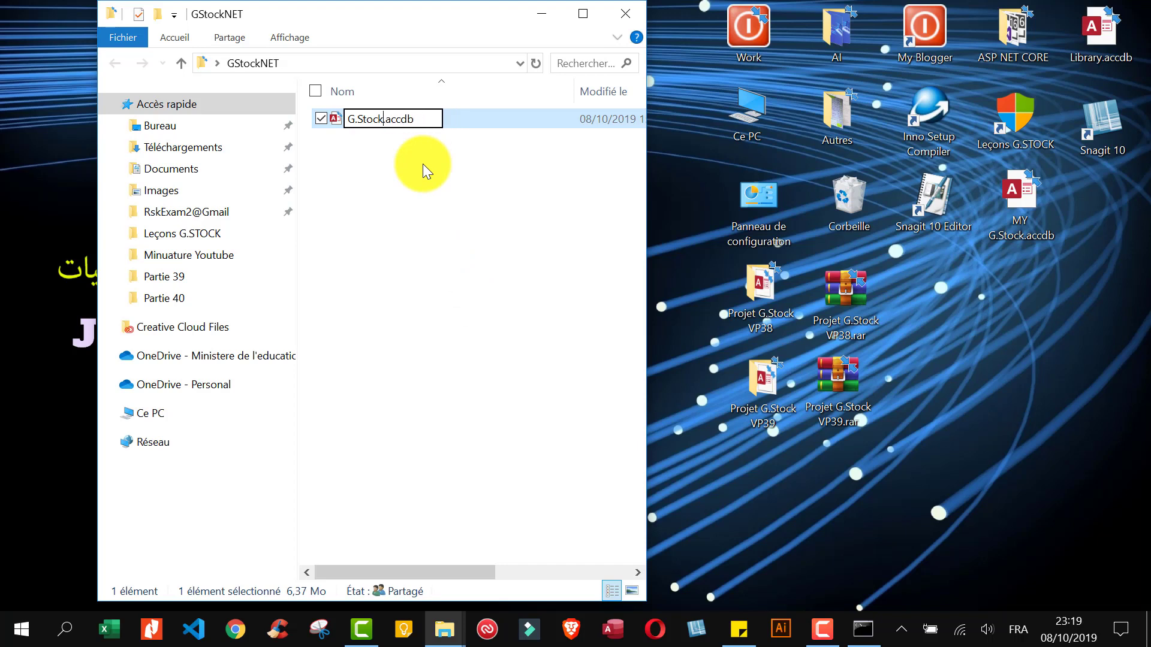
left_click(456, 261)
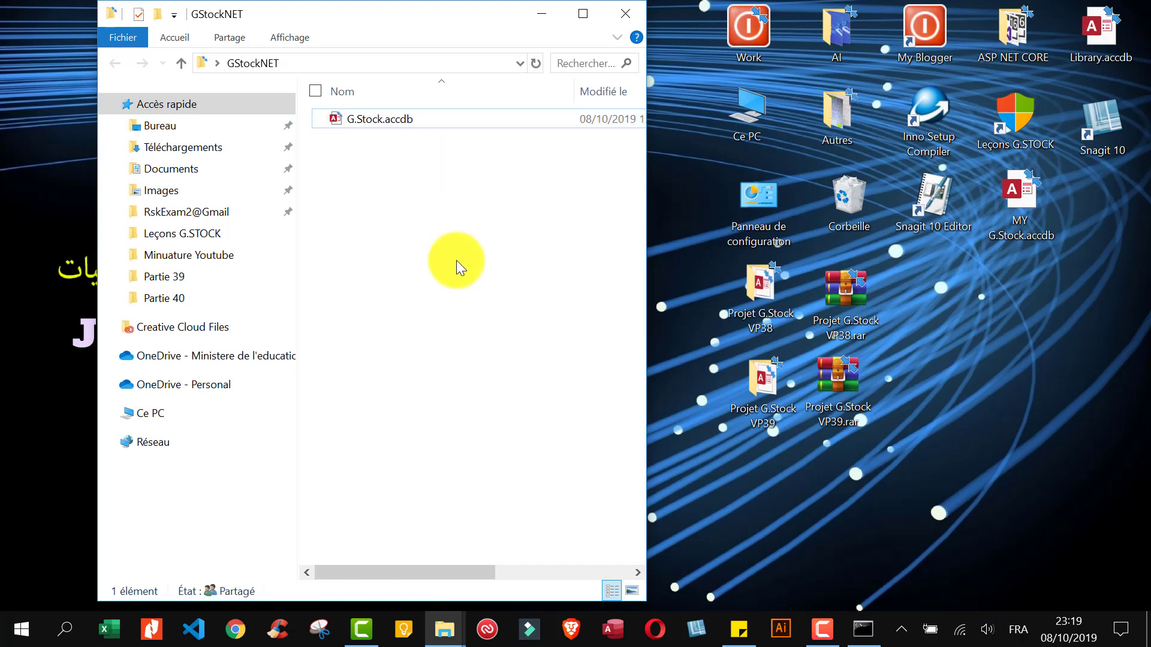
Open the G.Stock.accdb database in Access and look through its tables, queries and forms.
left_click(370, 121)
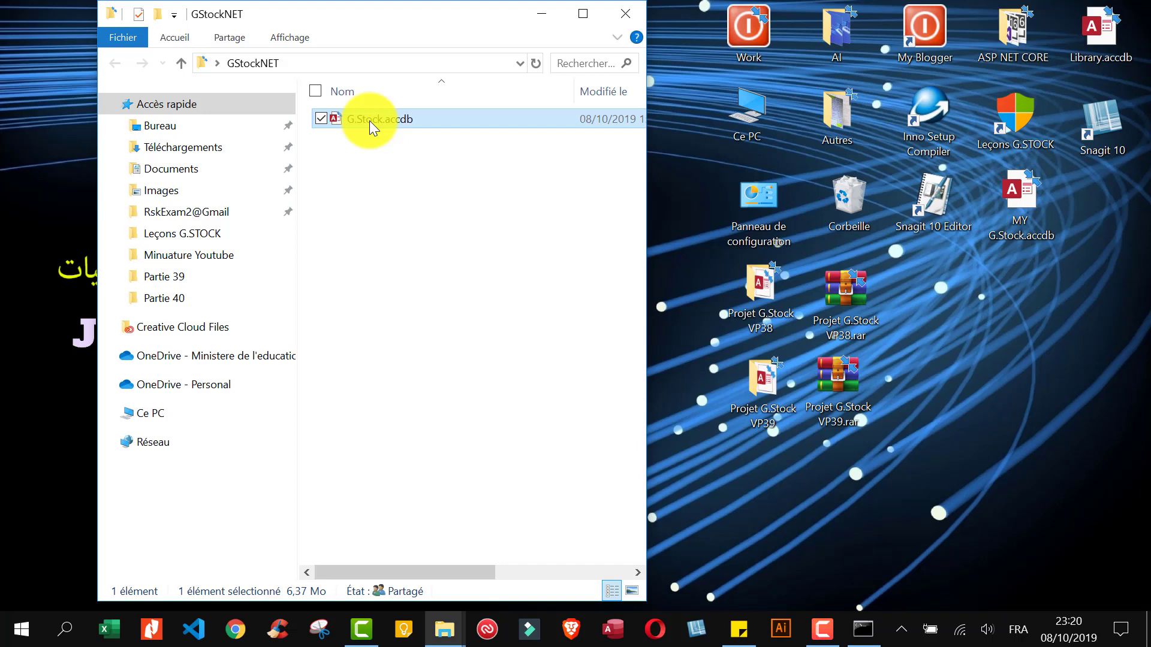
double_click(370, 121)
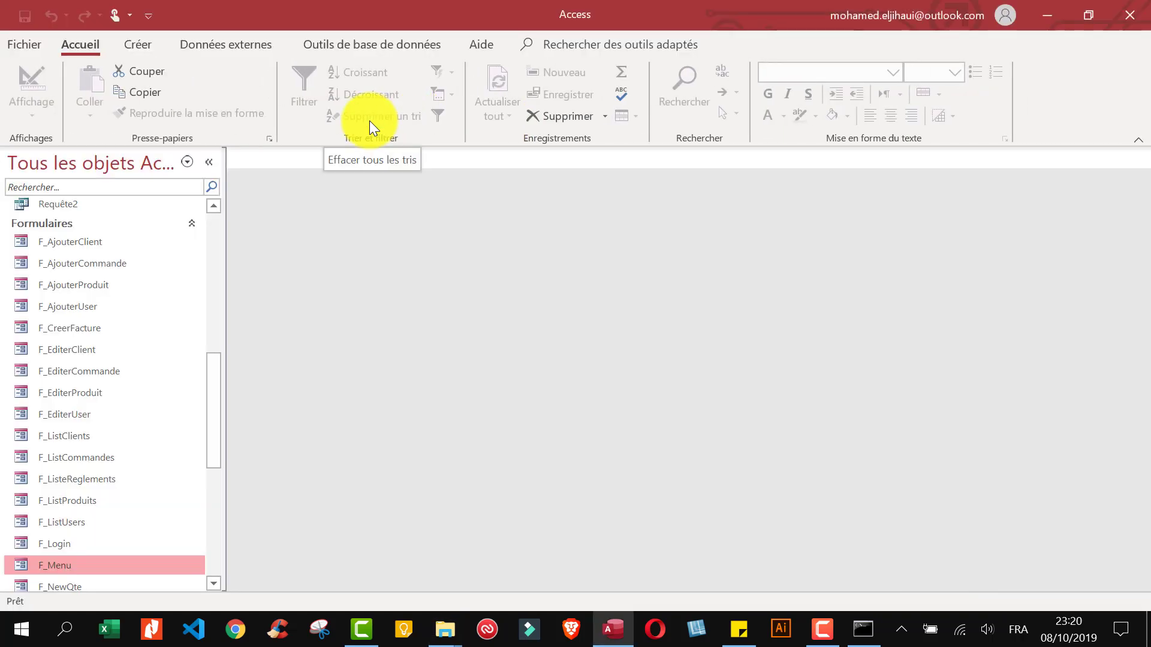
left_click_drag(217, 393, 226, 226)
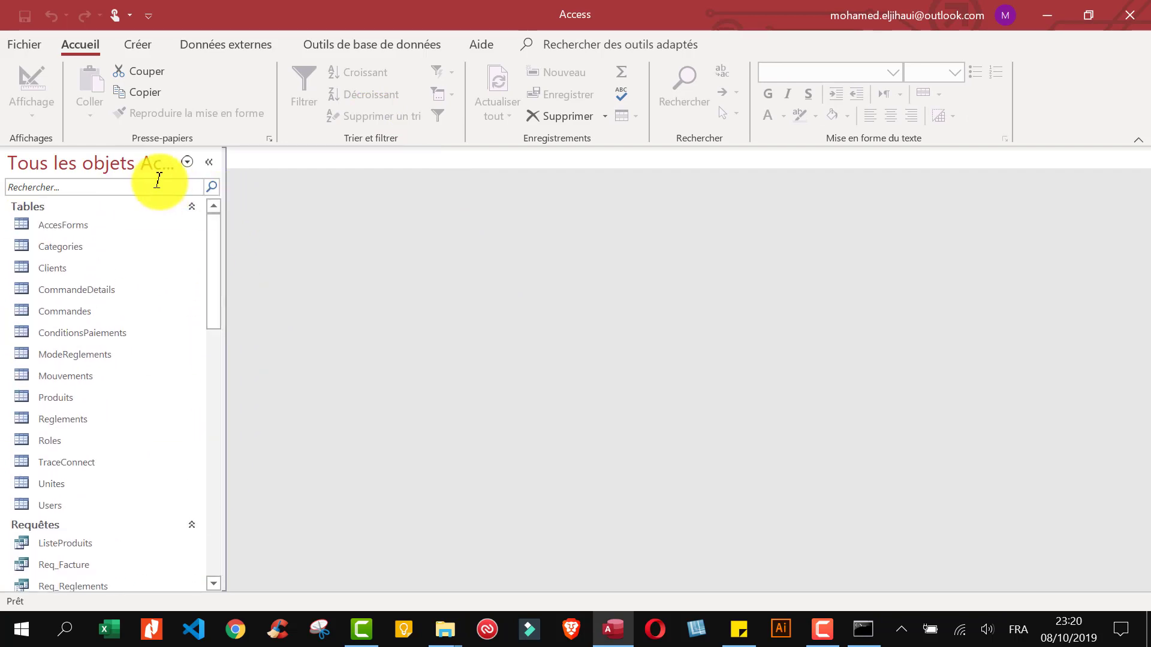
scroll(154, 383, "down", 7)
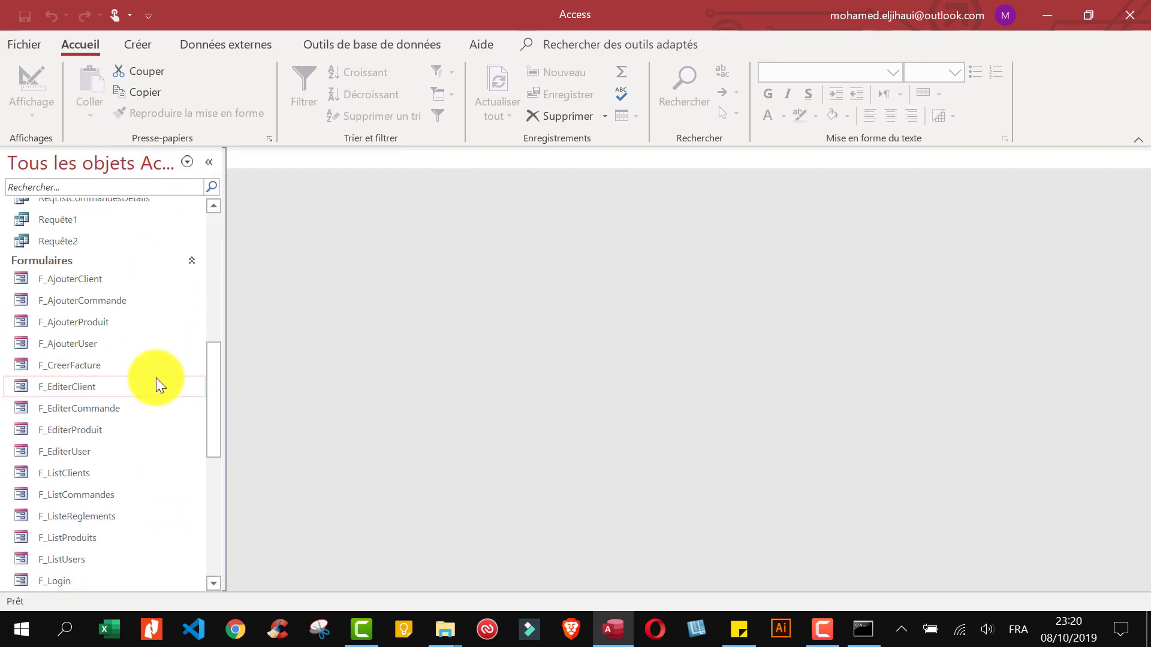
scroll(156, 378, "down", 5)
scroll(156, 378, "up", 15)
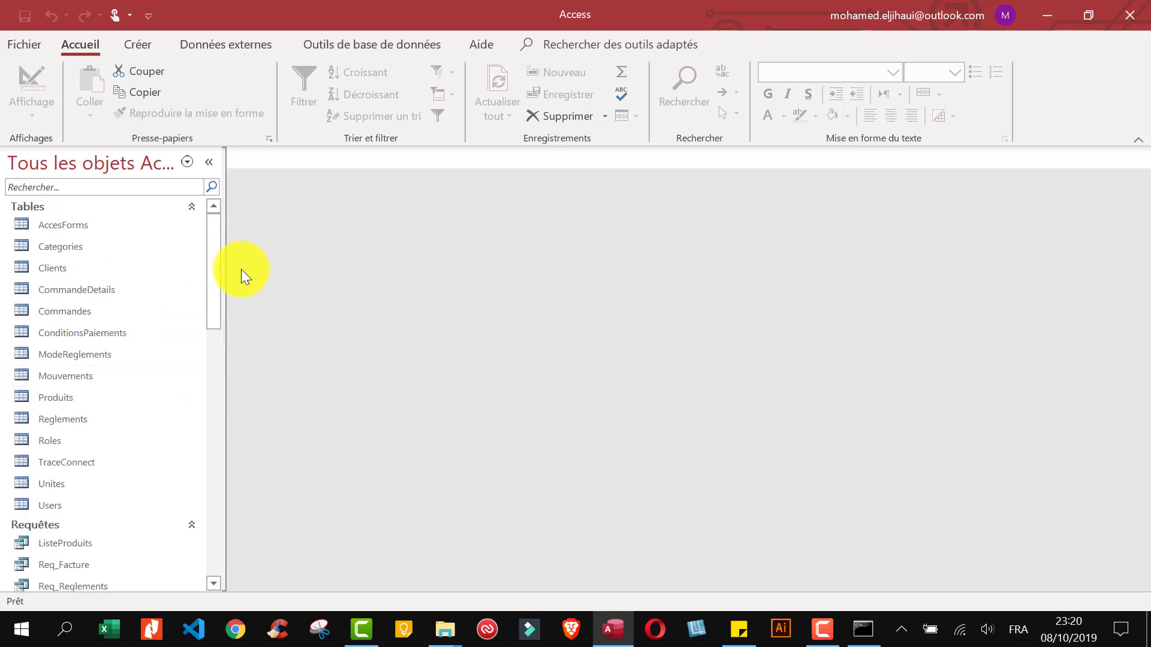
Split the Access database, saving the back-end as G.Stock_be.accdb in the GStockNET folder on the desktop.
left_click(358, 41)
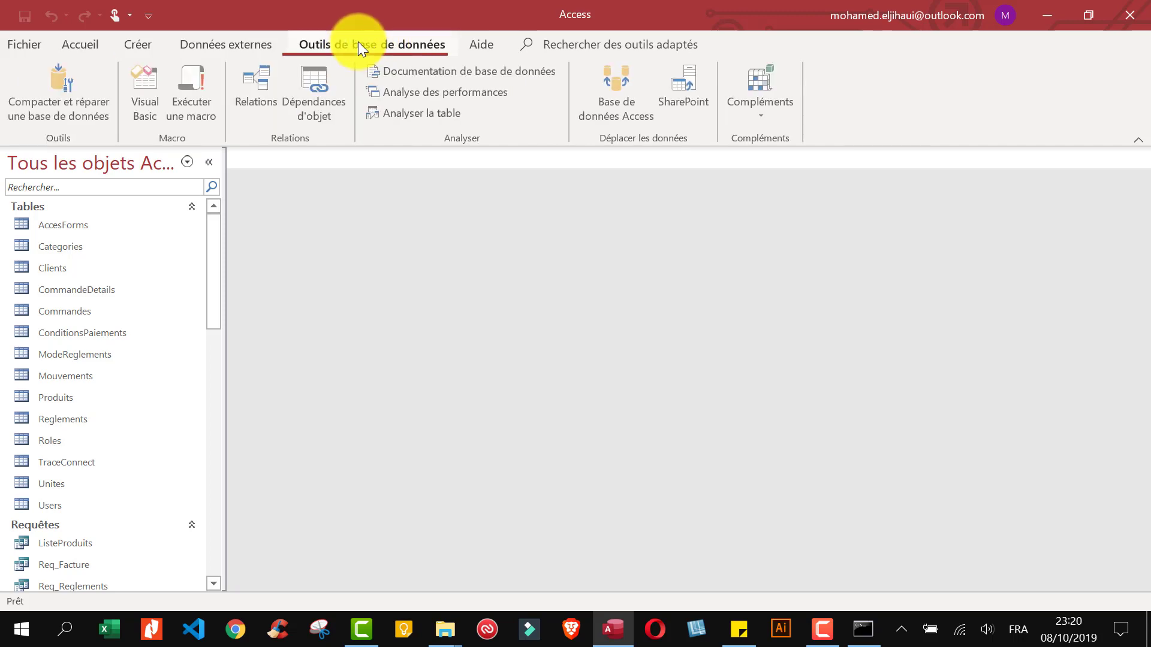
left_click(610, 89)
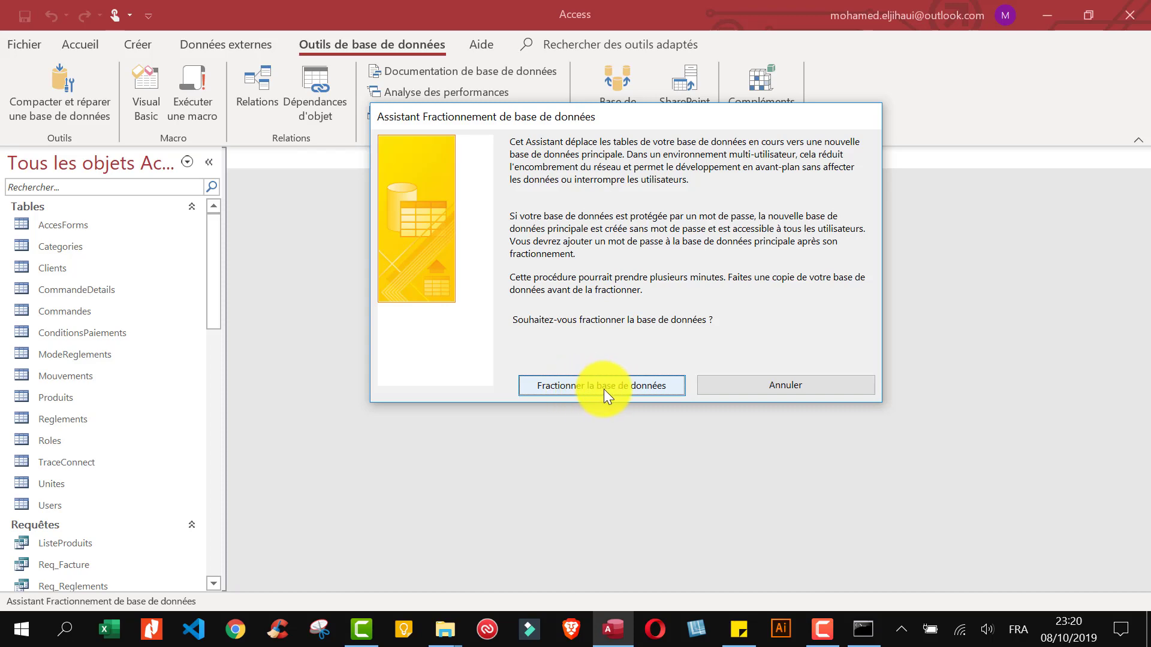
left_click(631, 386)
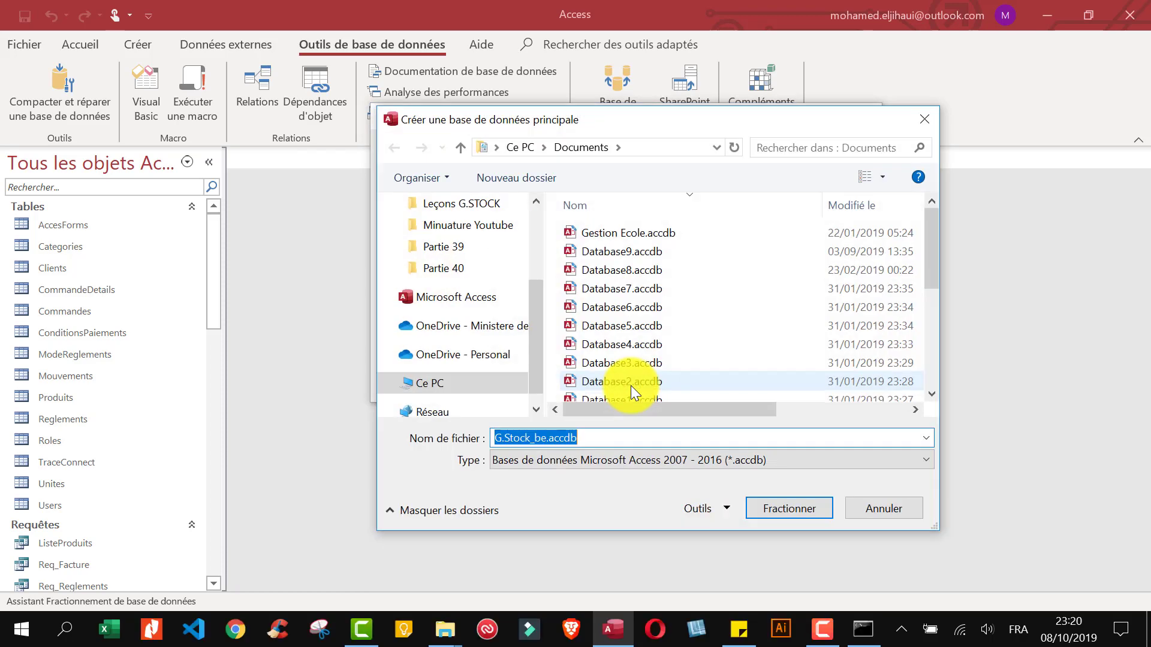
left_click_drag(540, 278, 539, 217)
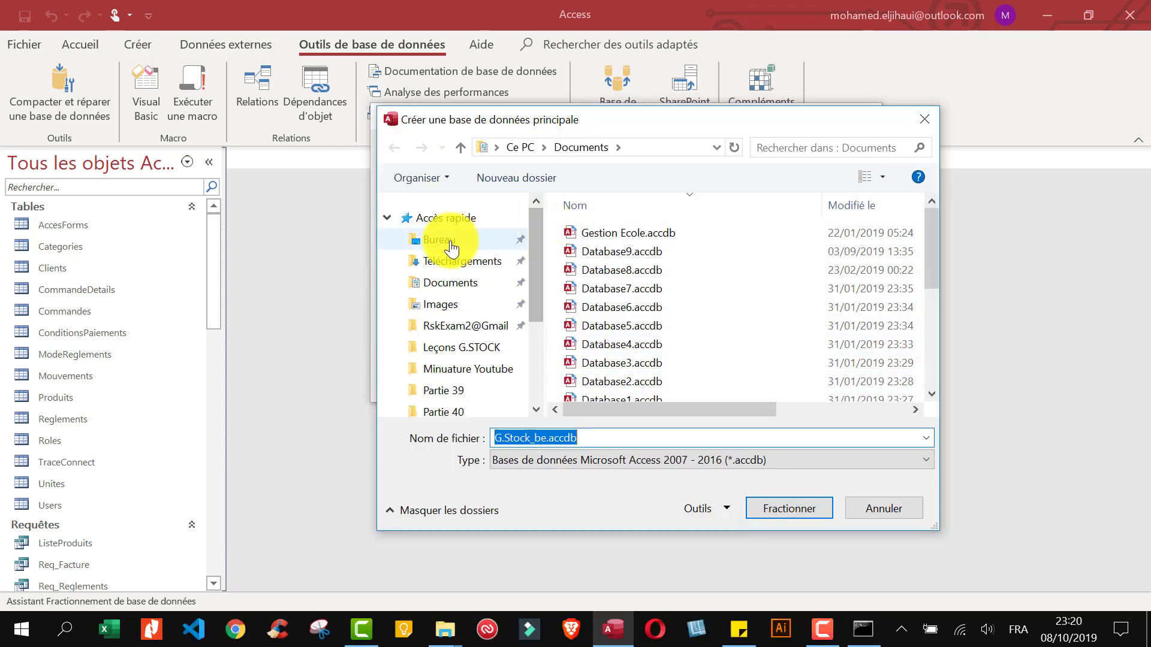
left_click(449, 243)
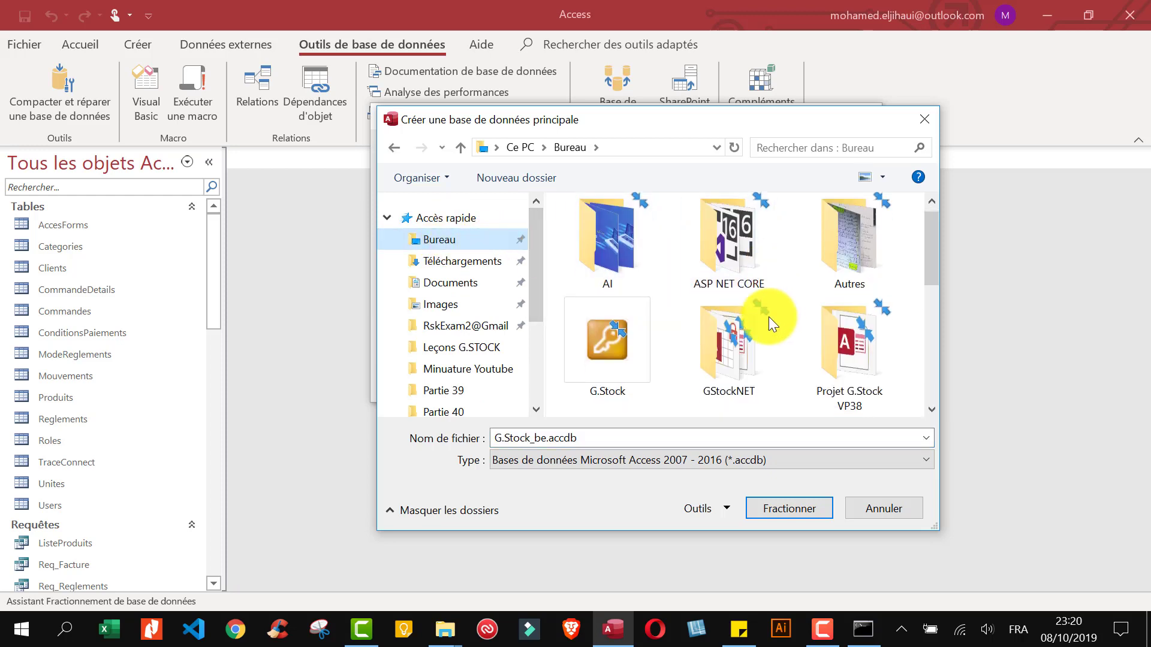
left_click(735, 353)
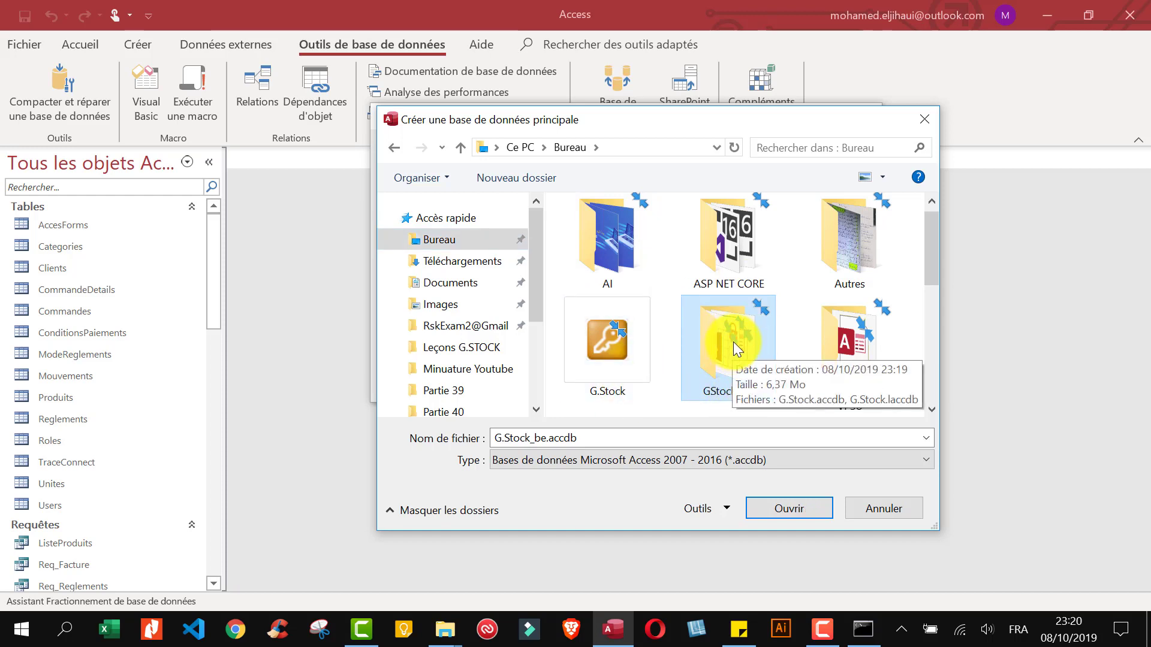
double_click(733, 341)
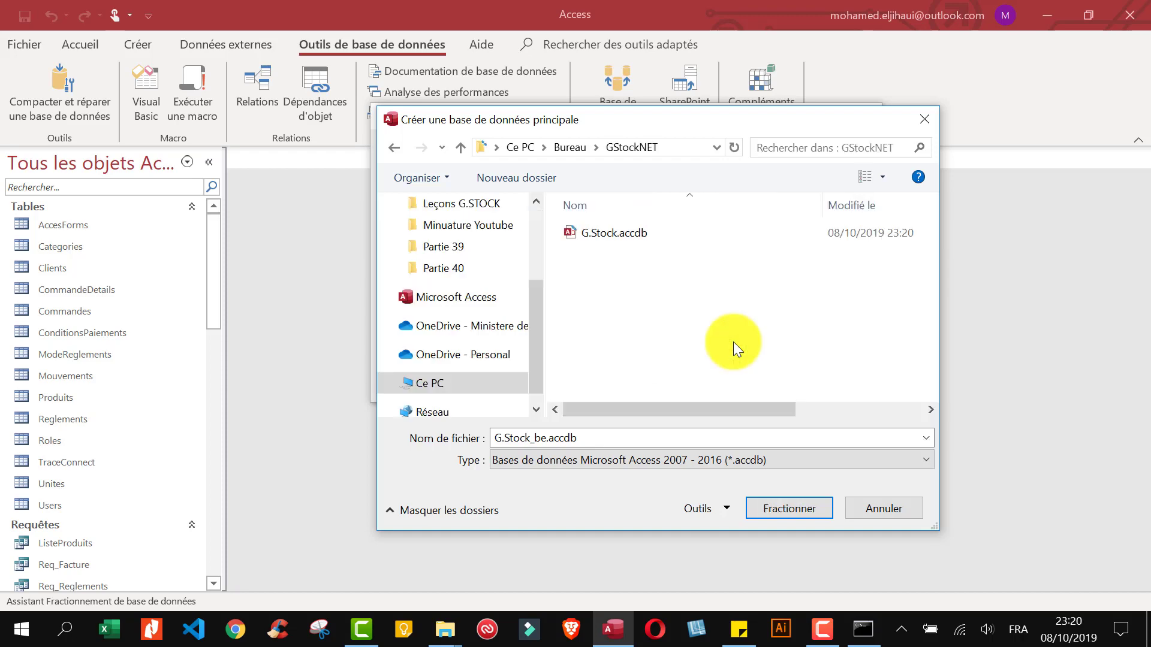
left_click(785, 508)
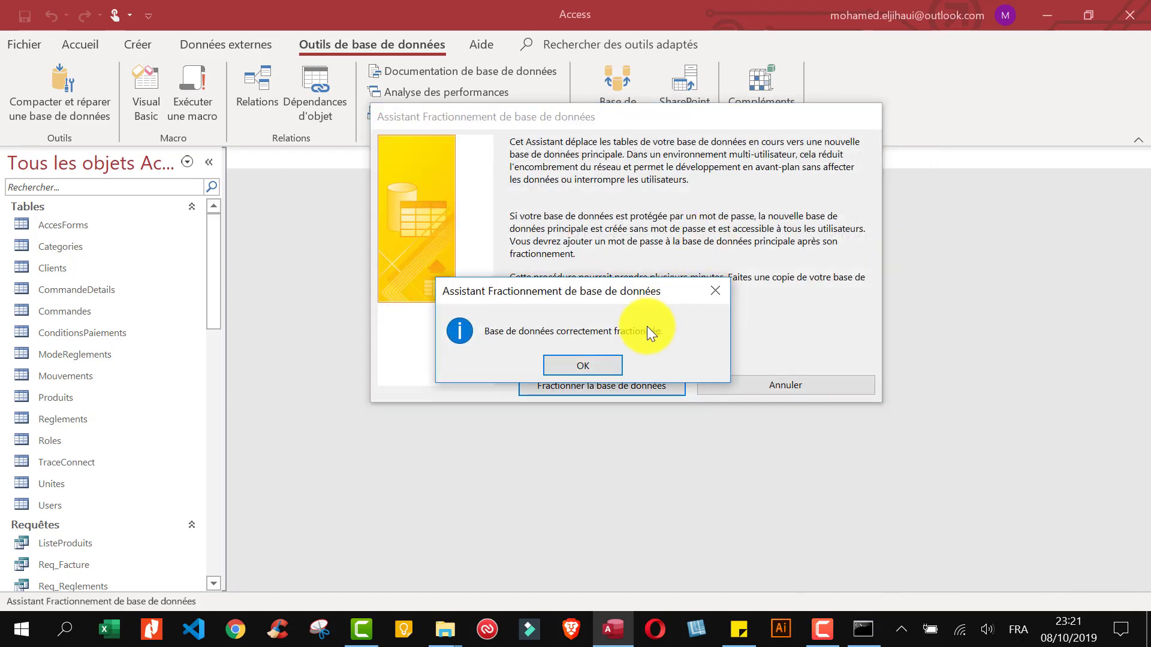
left_click(596, 359)
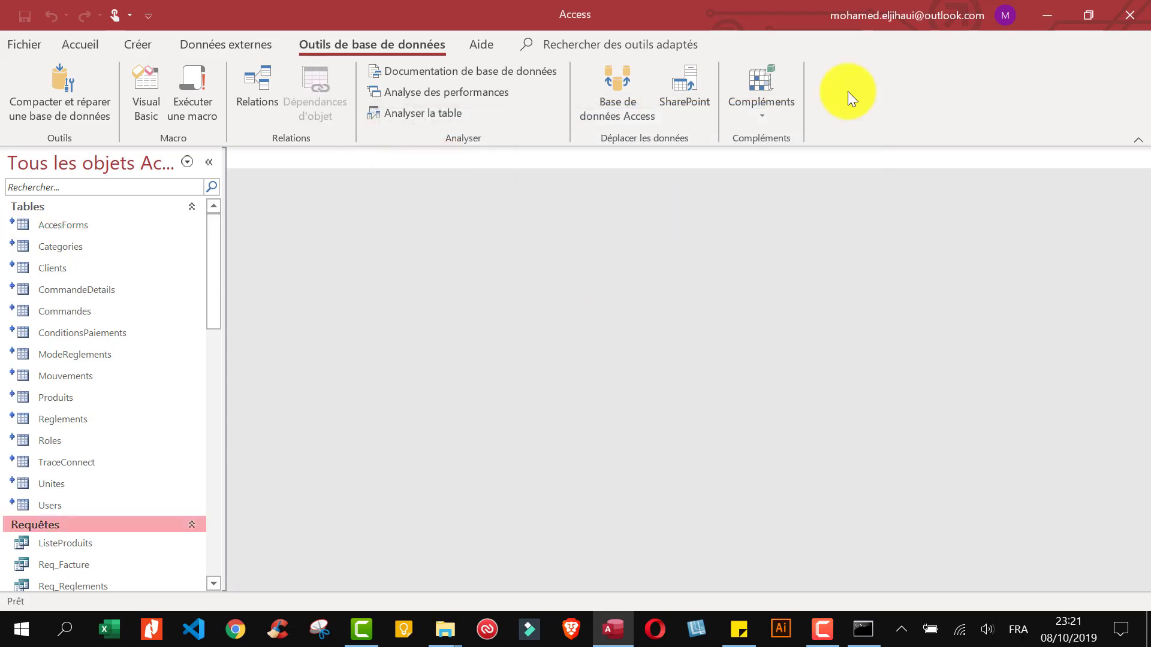
Close the split database in Access and view the files in the GStockNET folder.
left_click(1130, 14)
left_click(442, 180)
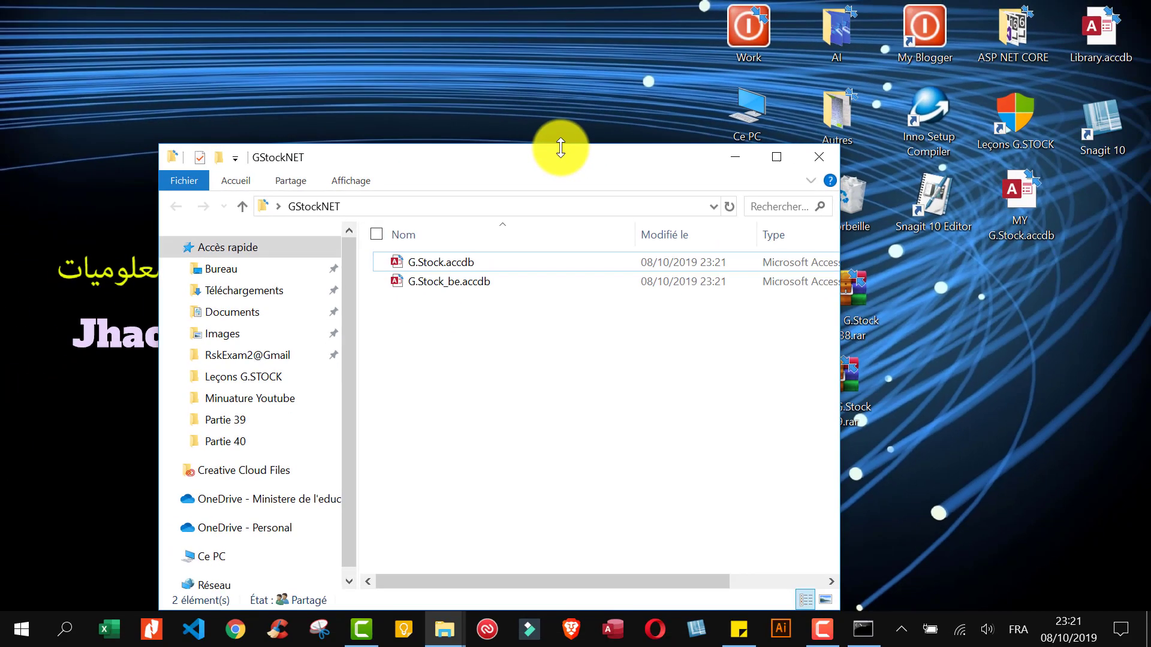
left_click_drag(561, 147, 561, 148)
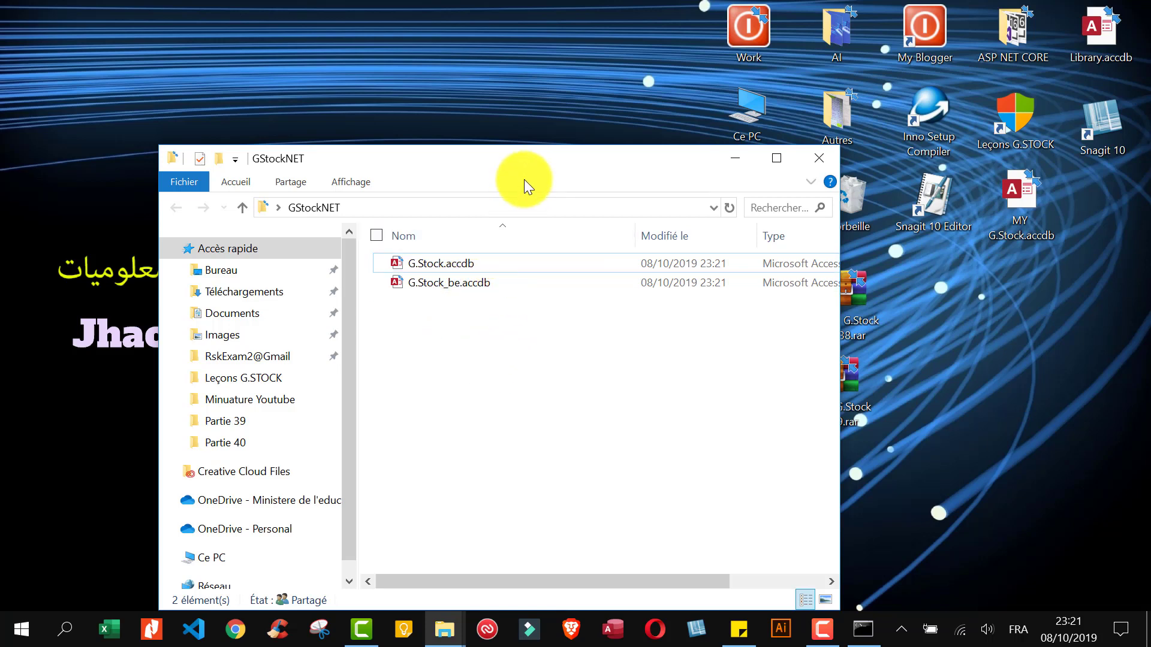
left_click(434, 264)
left_click(462, 328)
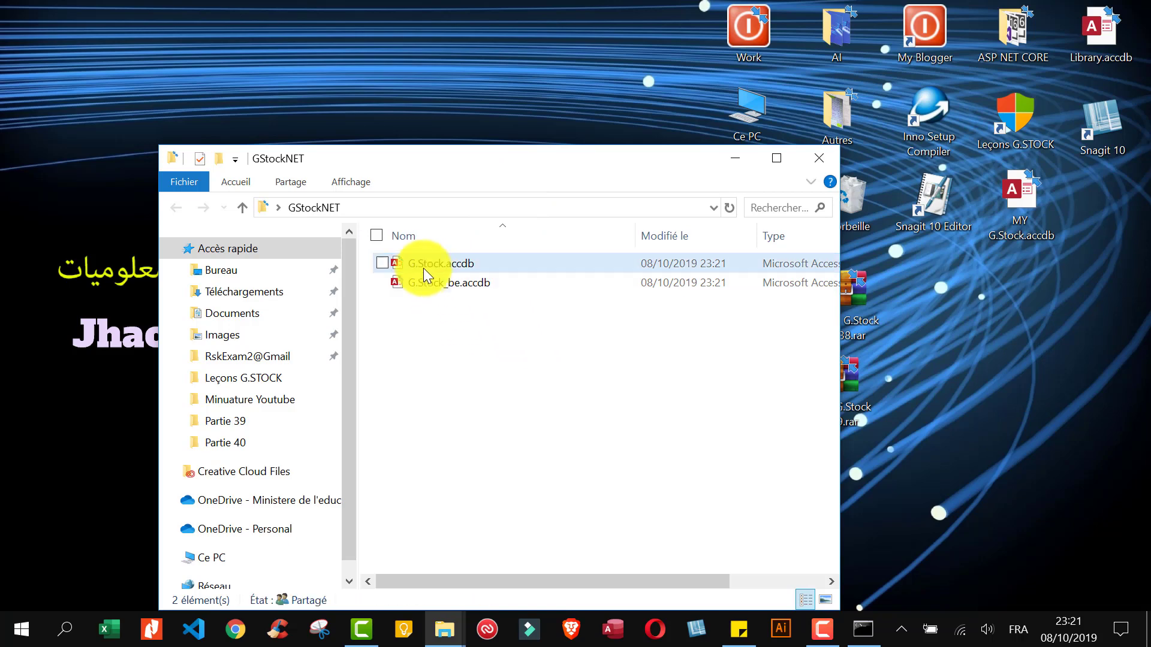
Reopen G.Stock.accdb in Access and check the back-end file path of its linked tables.
left_click(431, 261)
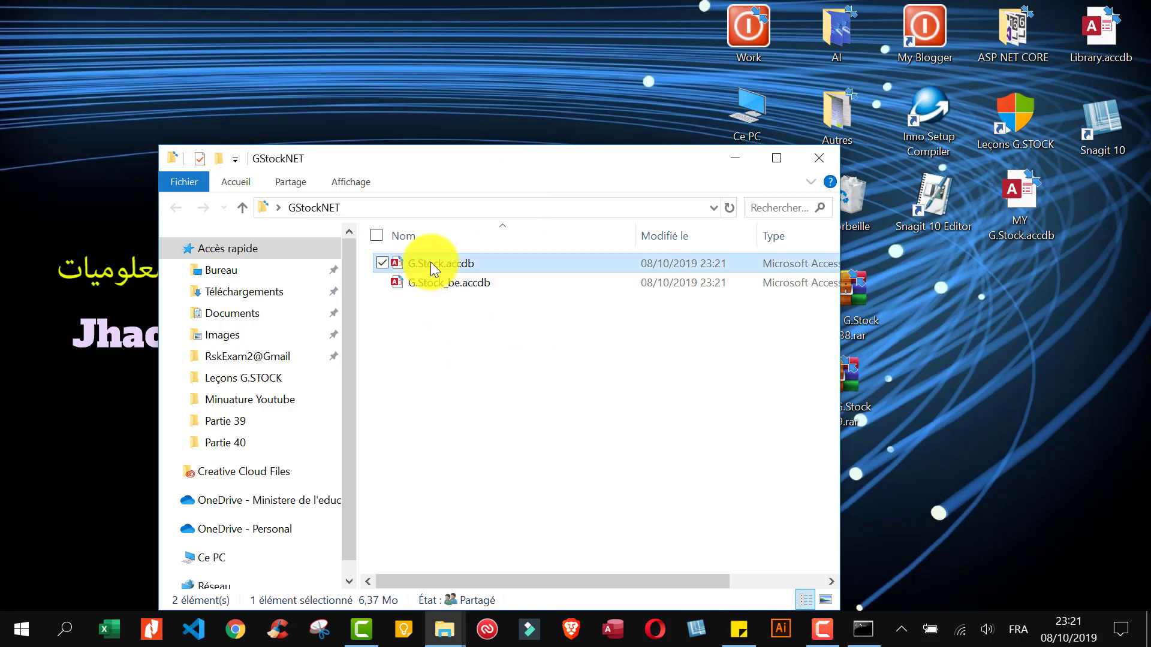
double_click(431, 261)
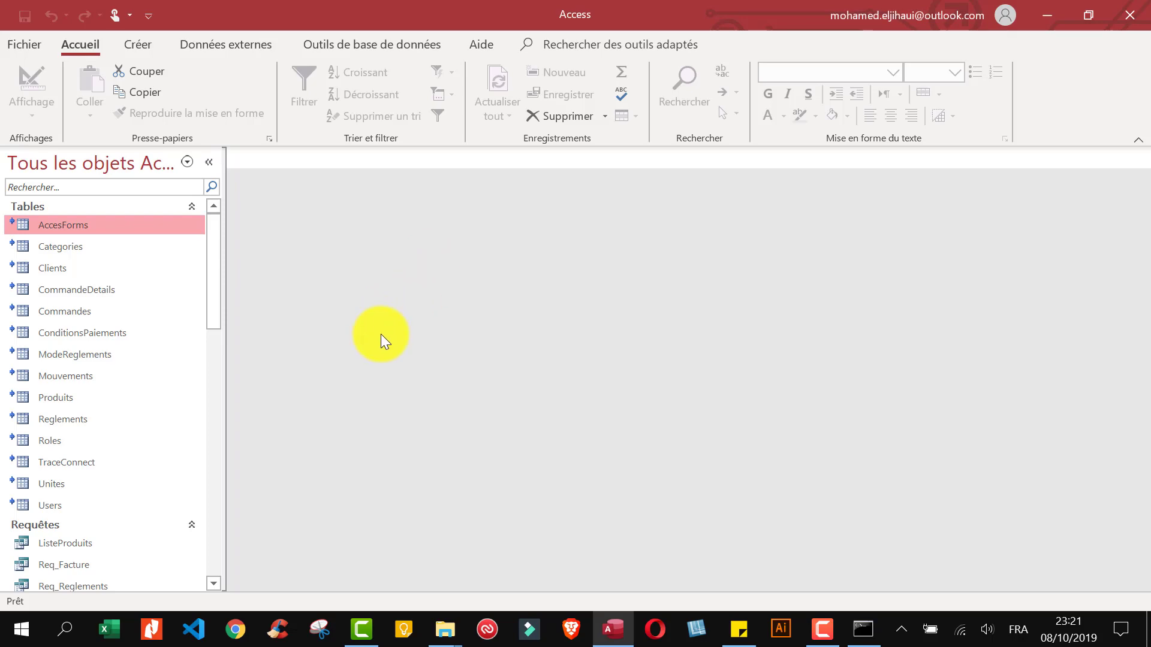
mouse_move(80, 228)
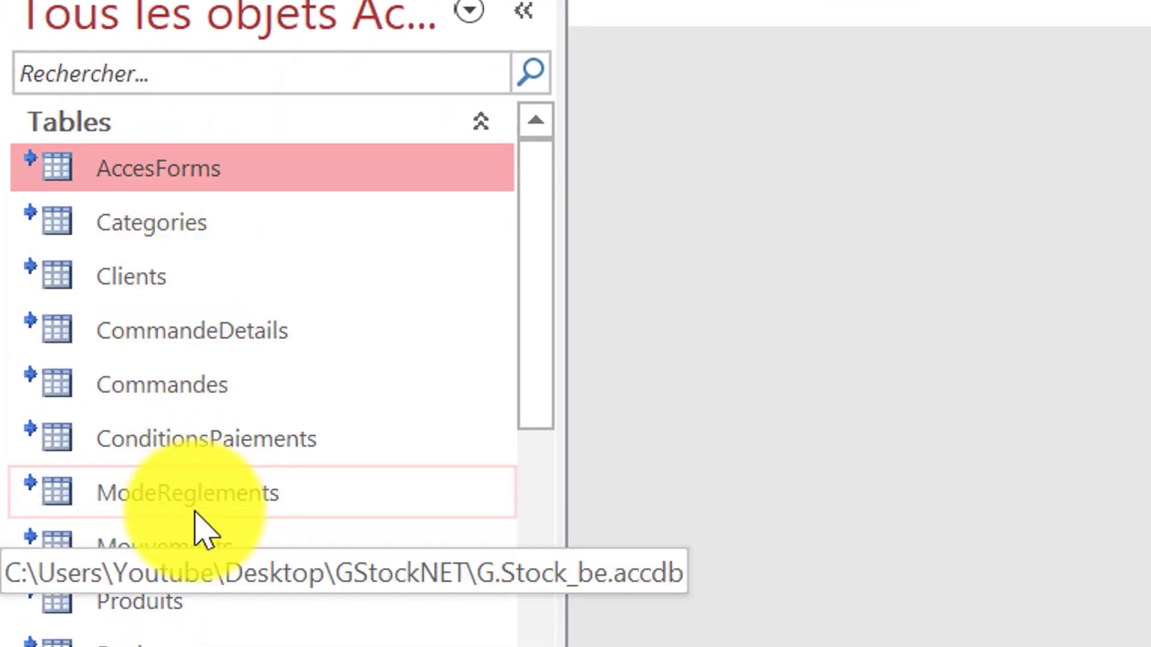
mouse_move(170, 387)
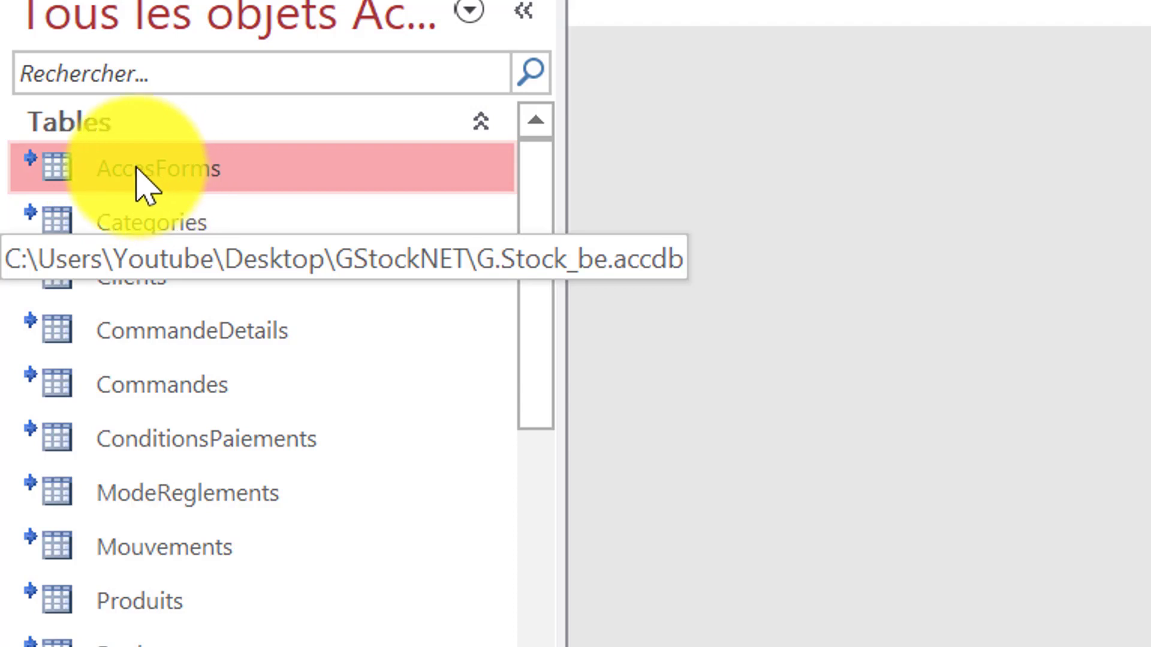
left_click(179, 221)
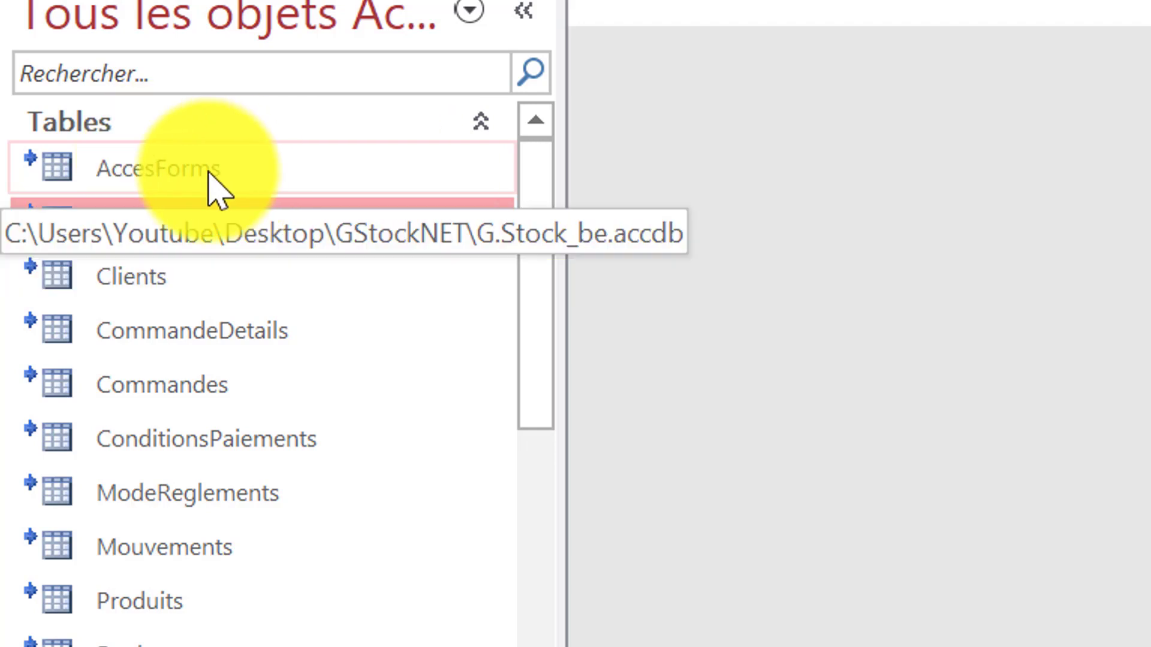
left_click(175, 384)
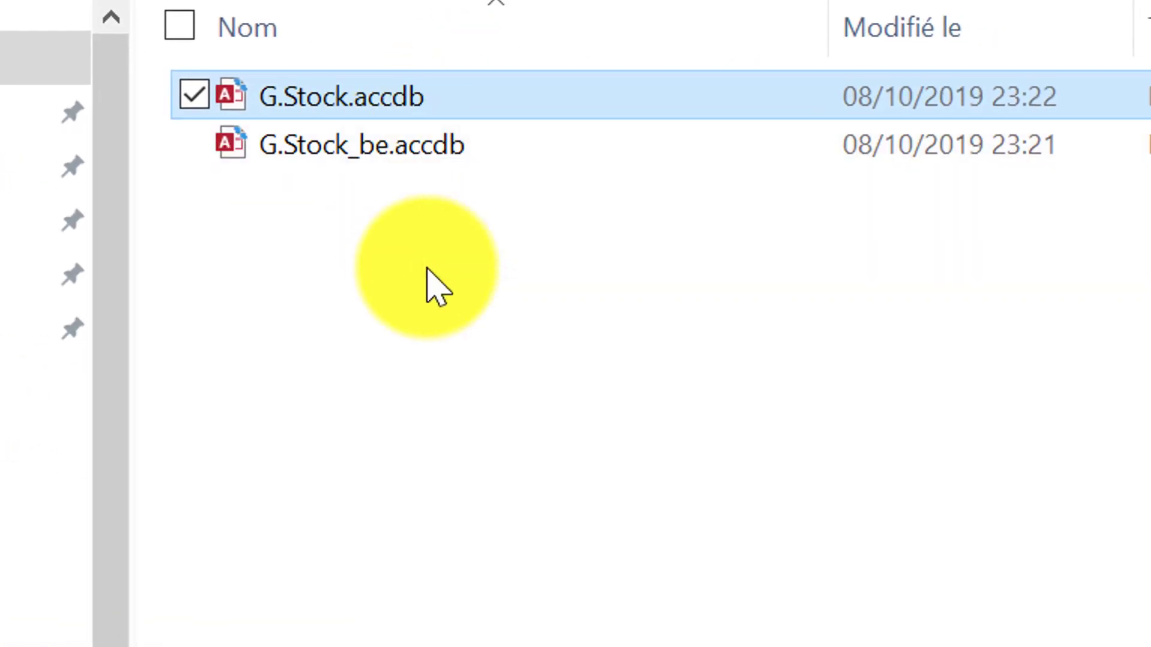
Rename the front-end file G.Stock.accdb in the GStockNET folder as G.Stock Client.accdb.
left_click(428, 268)
left_click(383, 101)
left_click(352, 110)
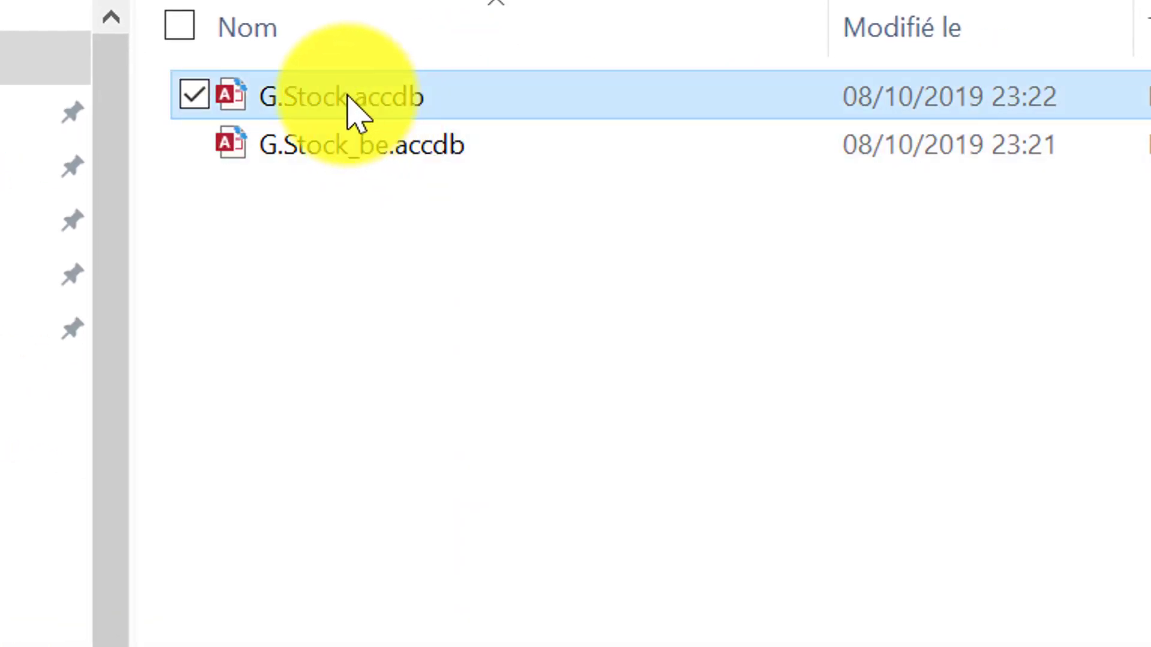
key("Right")
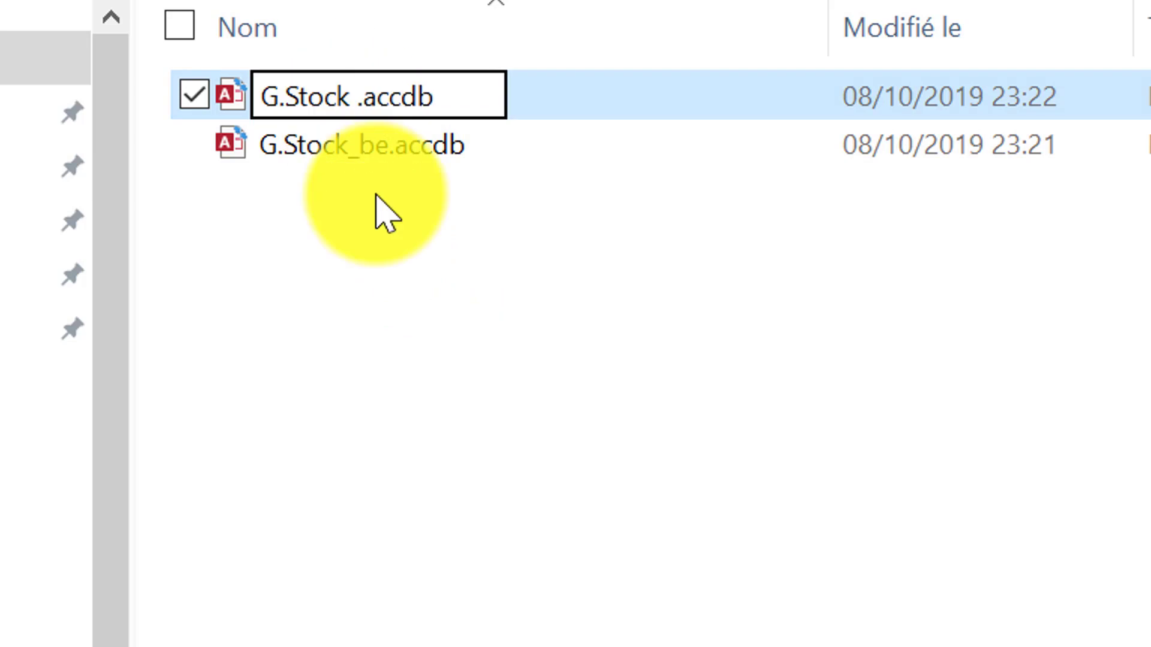
type("Client")
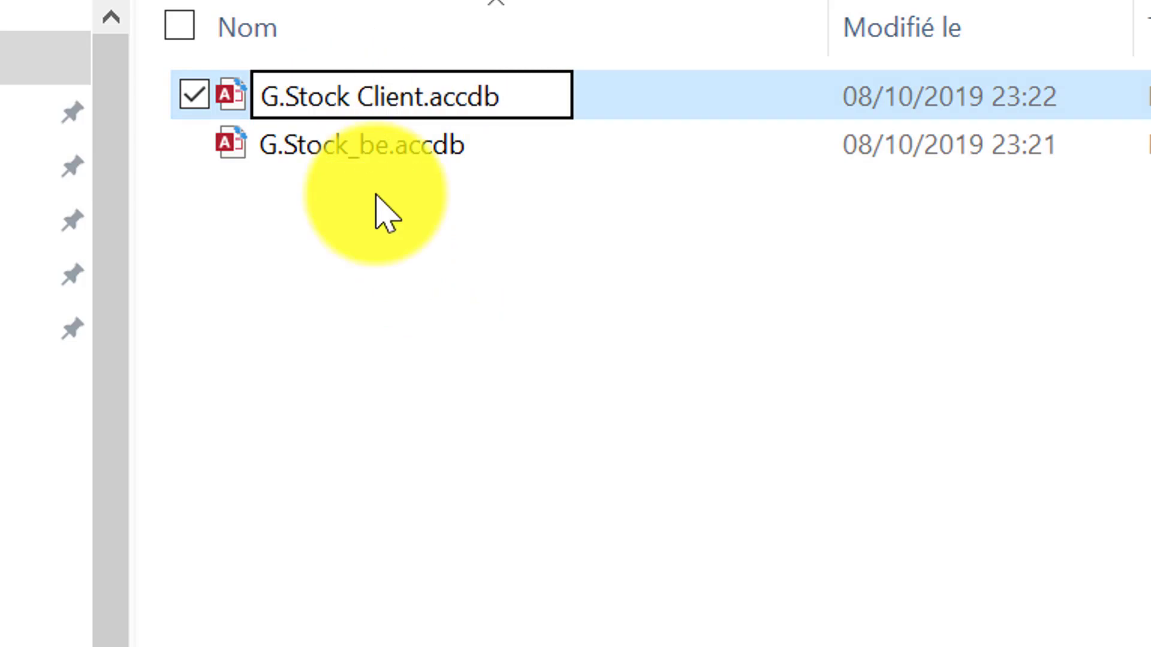
Rename the back-end file G.Stock_be.accdb in the GStockNET folder as G.Stock_Server.accdb.
left_click(390, 157)
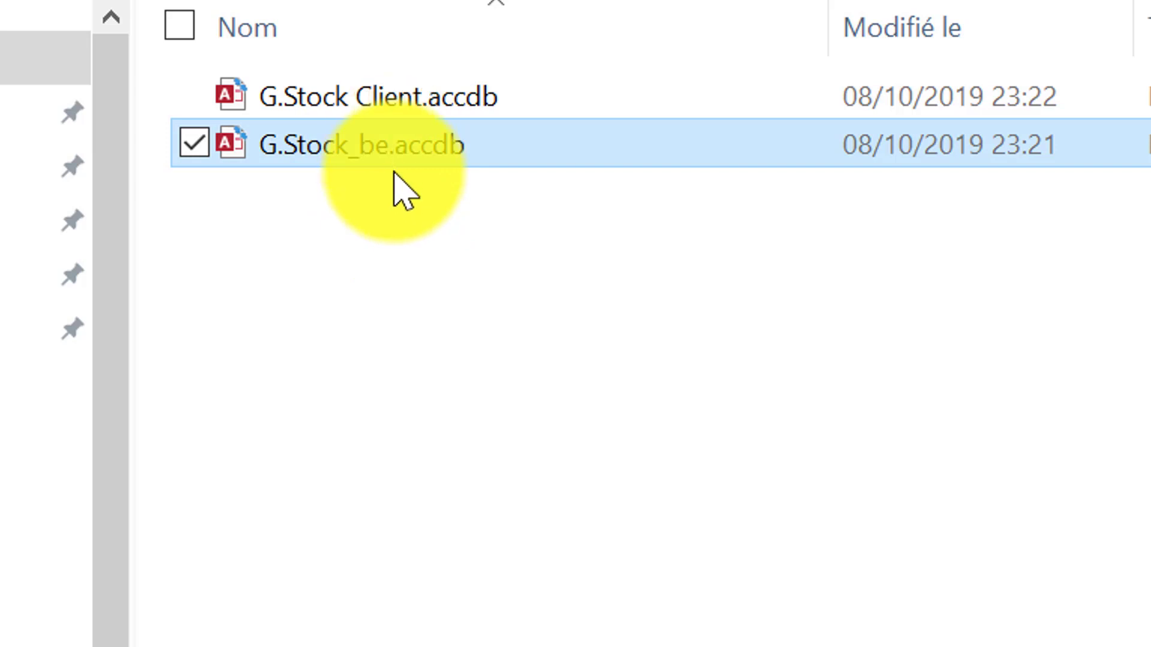
left_click(398, 159)
key("Right")
key("BackSpace")
key("BackSpace")
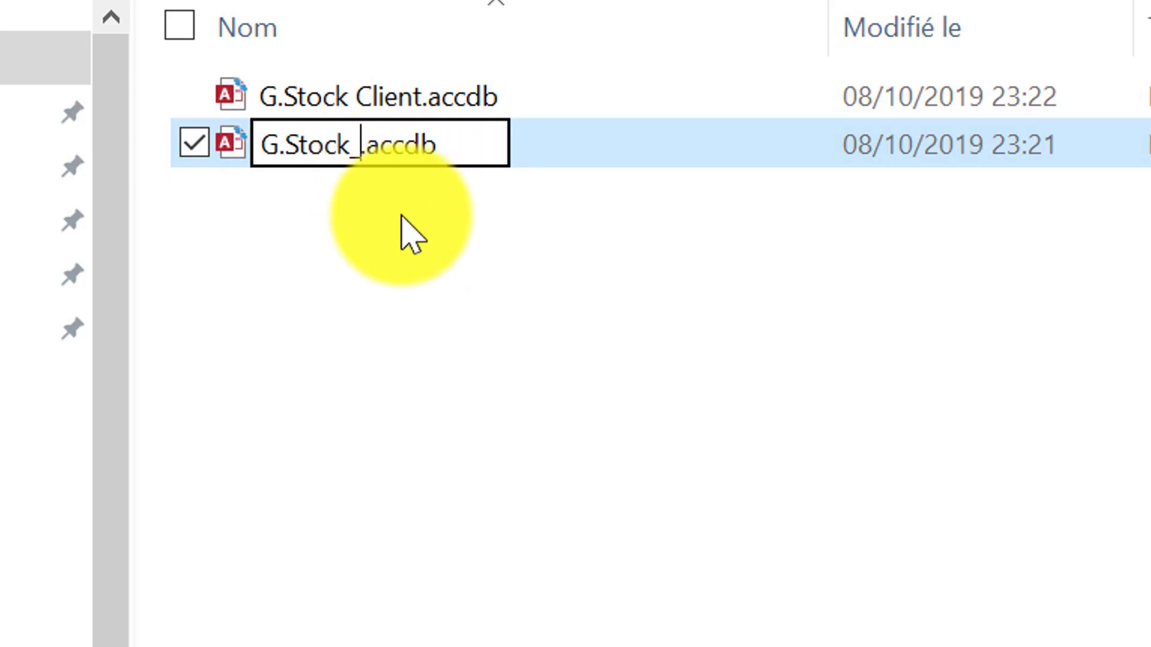
type("Server")
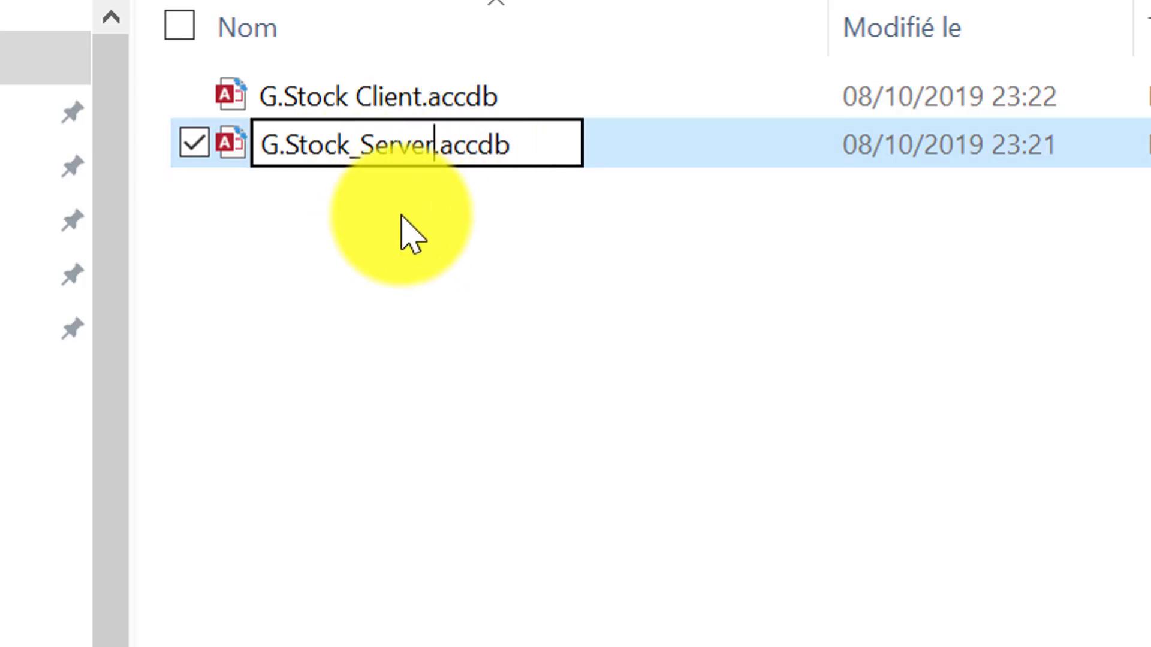
key("Return")
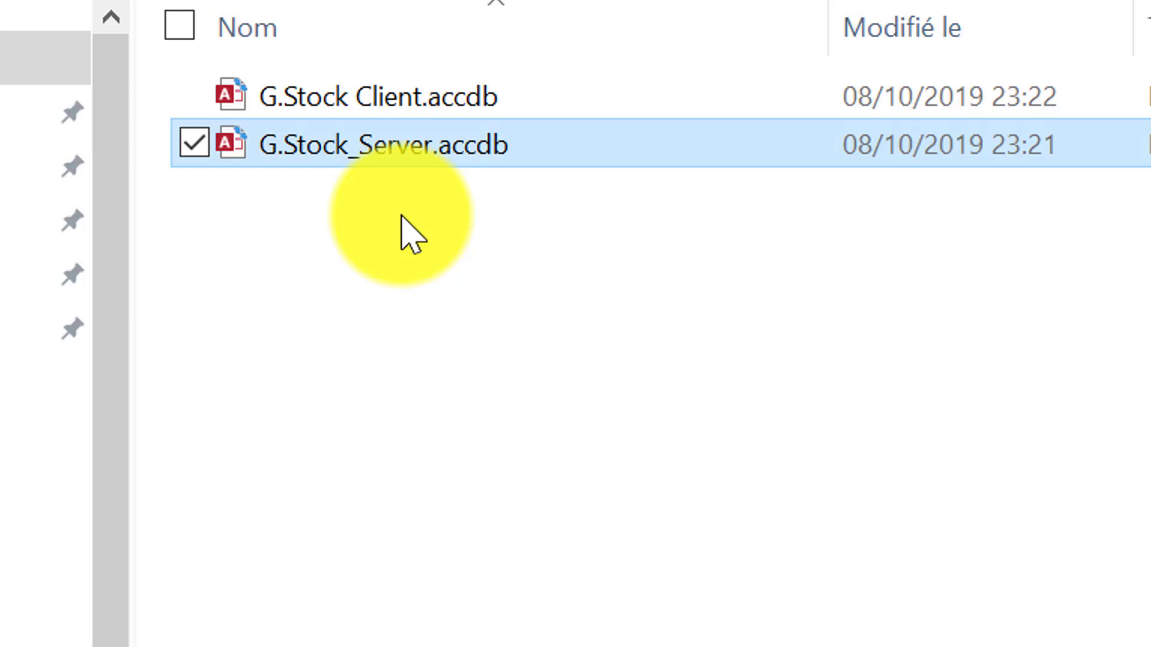
Open G.Stock_Server.accdb in Access, widen the object list to view its tables, and close the database.
key("Return")
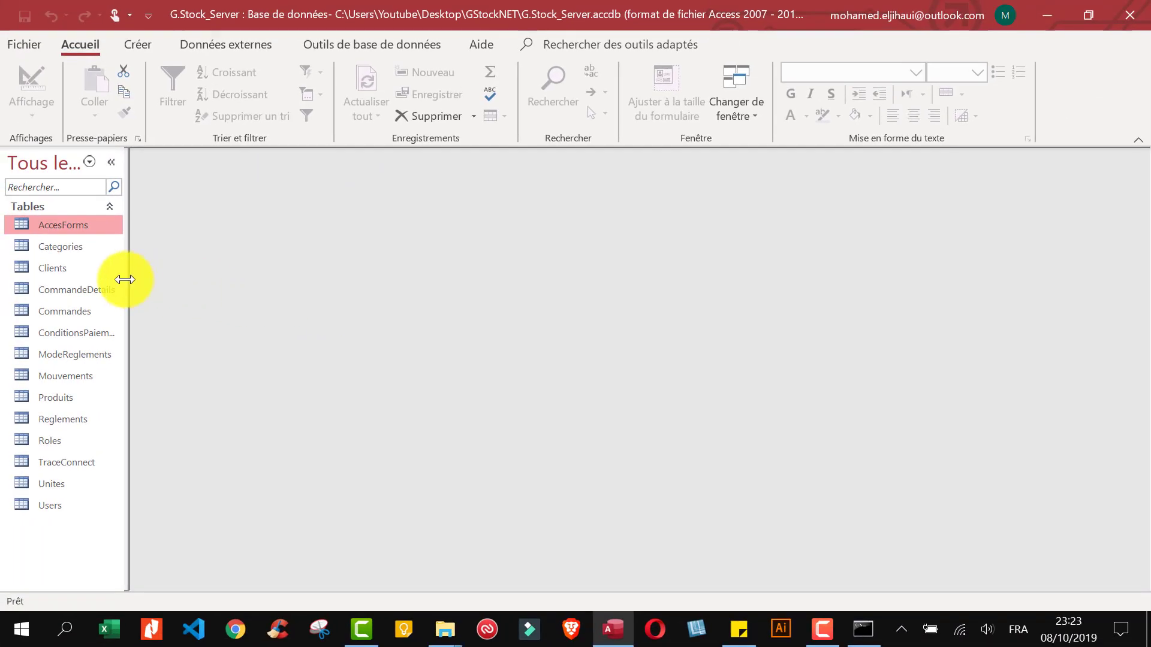
left_click_drag(147, 279, 171, 279)
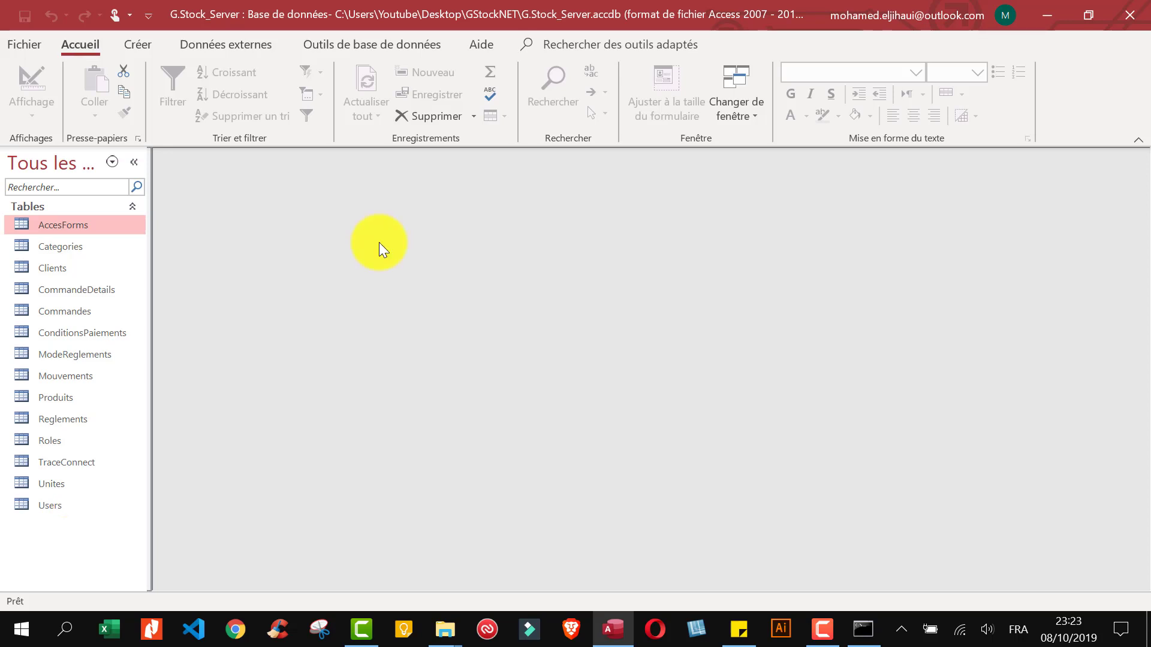
left_click(1135, 18)
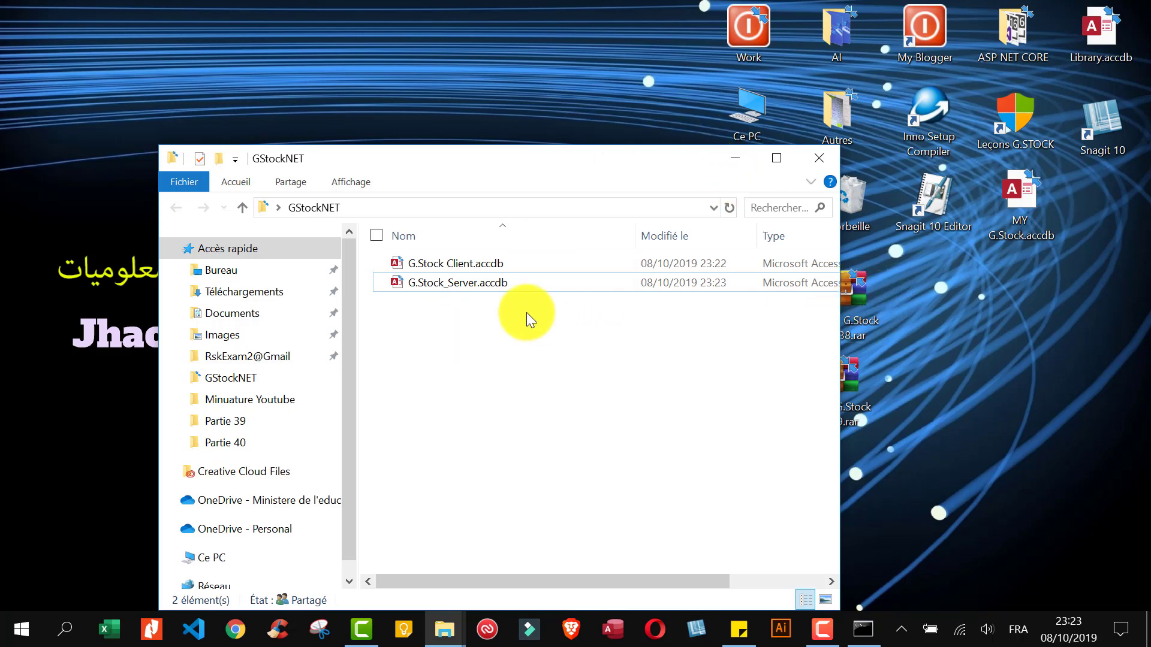
Cut G.Stock_Server.accdb from the GStockNET folder and open the network computer \\192.168.1.10.
left_click(439, 283)
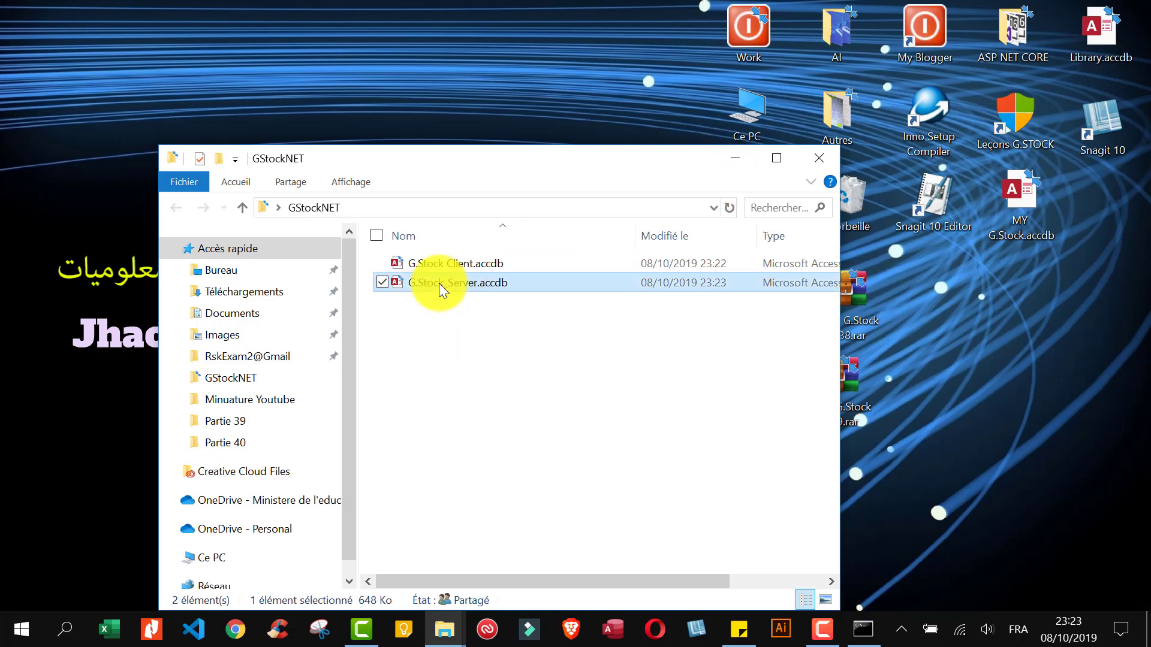
right_click(439, 283)
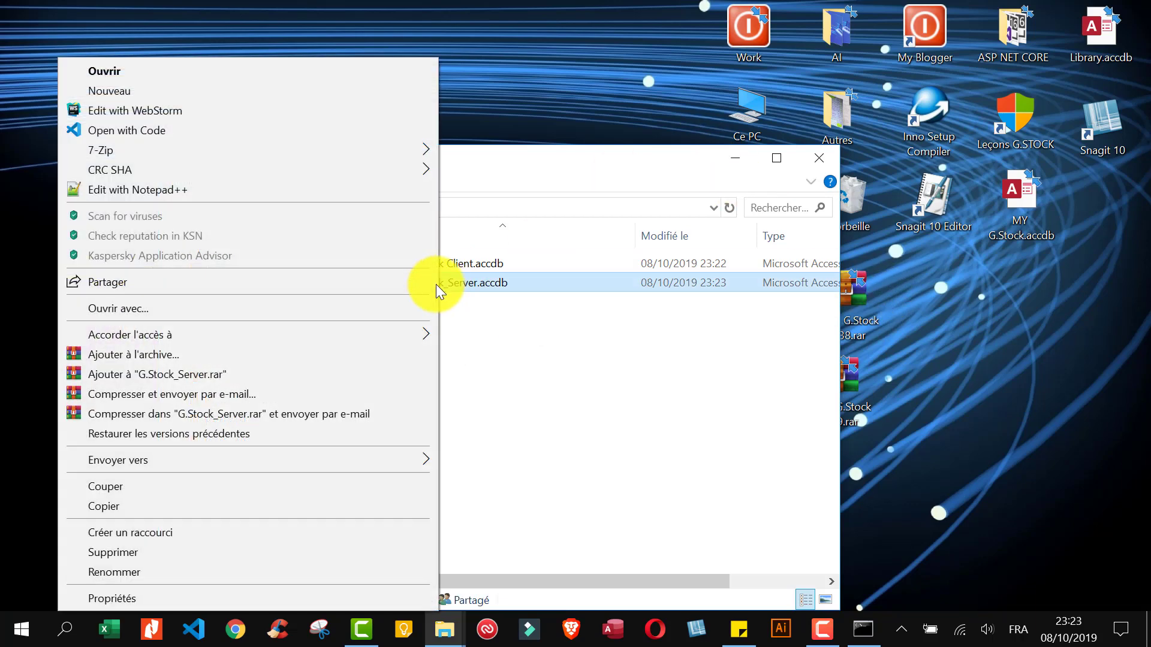
left_click(190, 485)
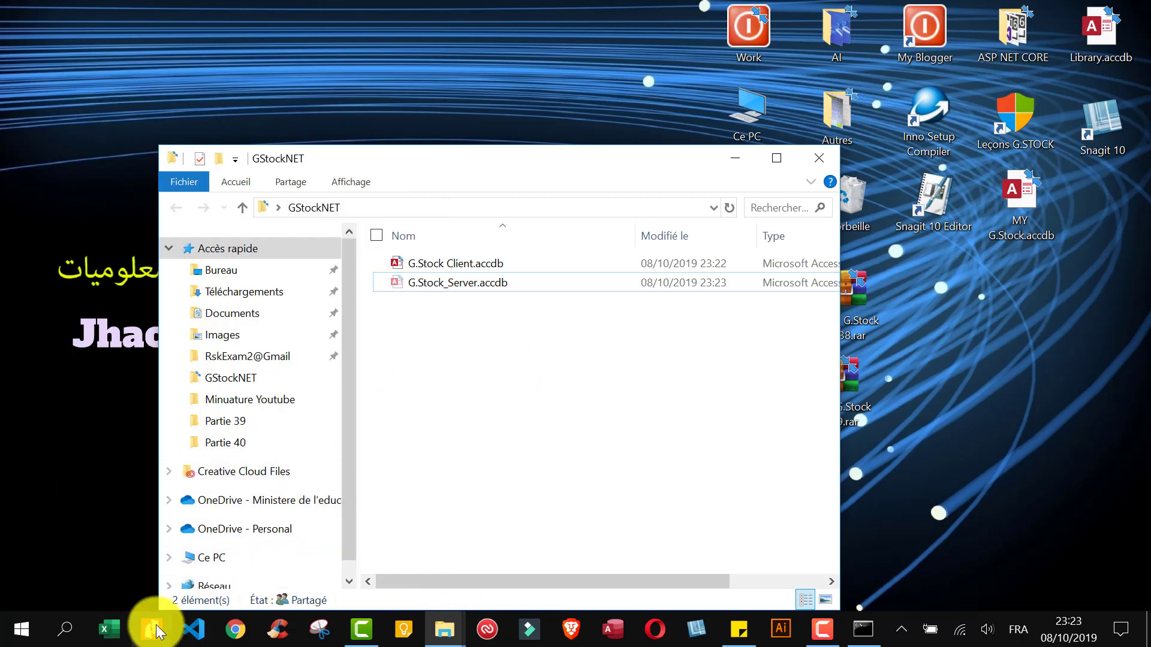
left_click(63, 631)
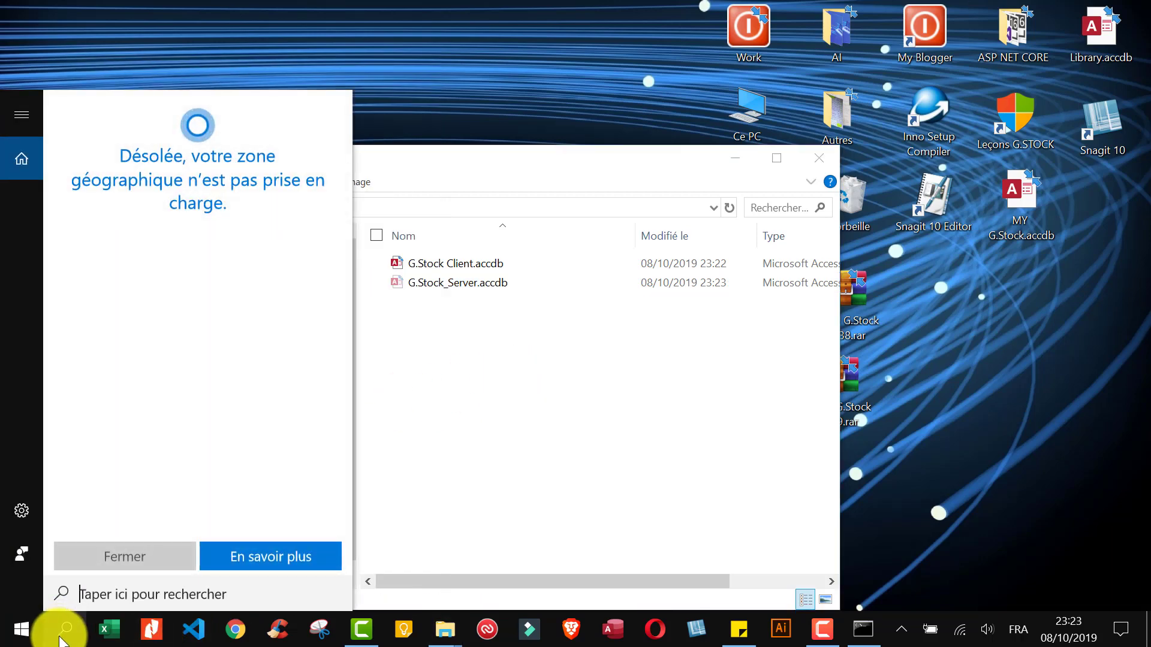
type("\\\\")
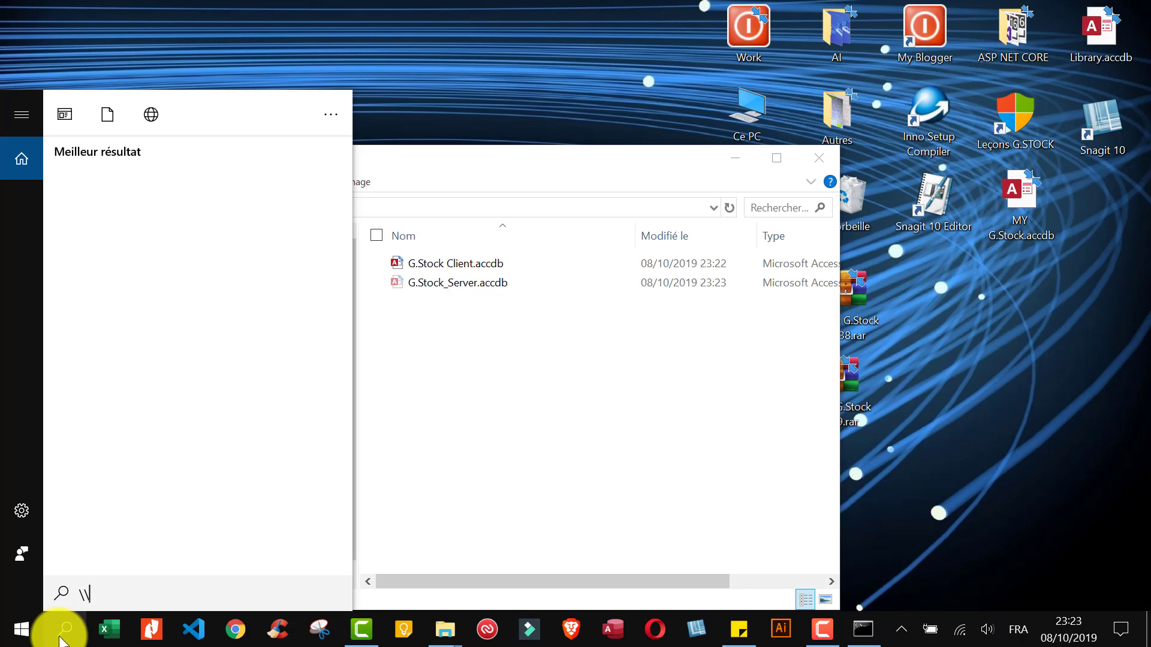
type("192")
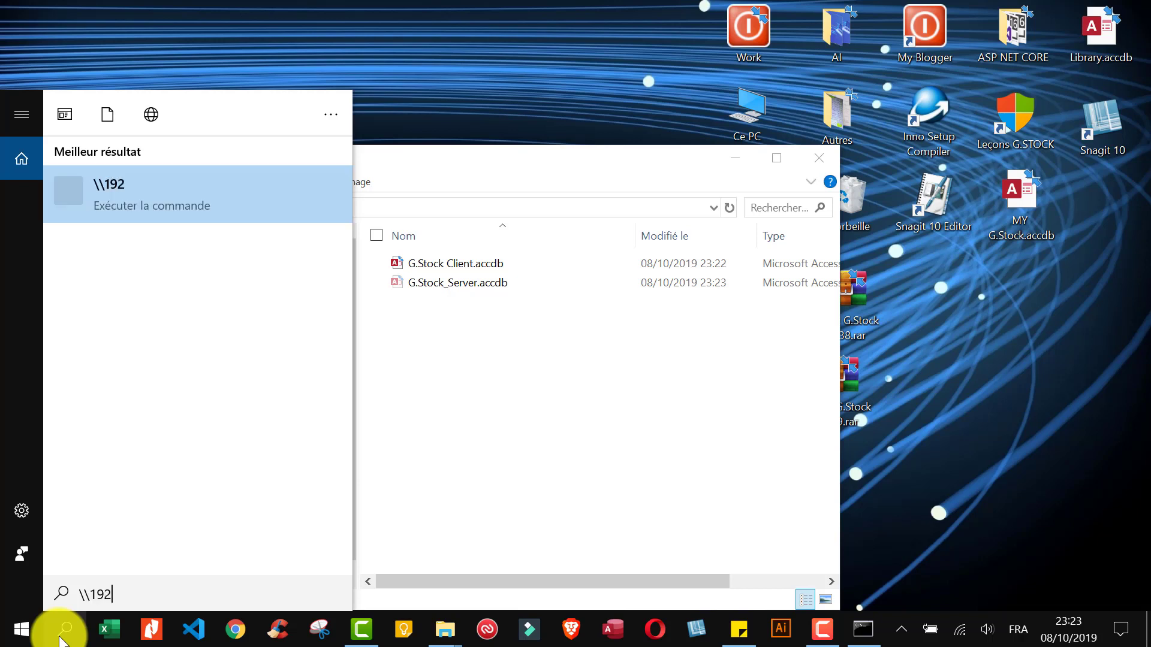
type(".168.1.10")
key("Return")
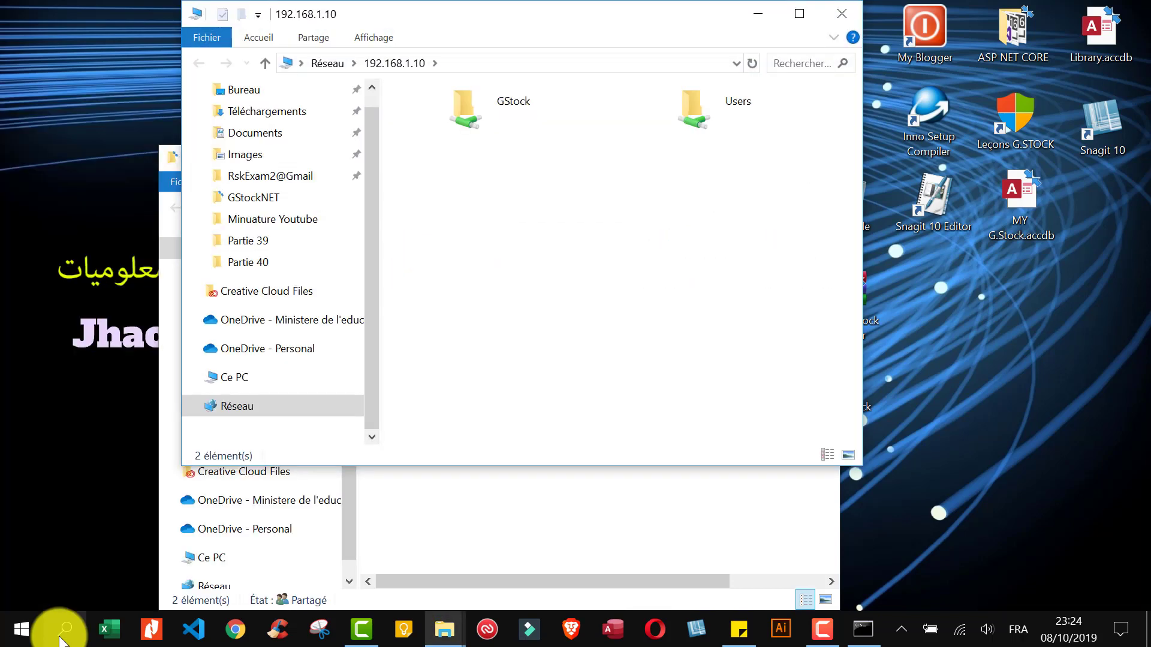
Paste the cut server database into the shared GStock folder on 192.168.1.10 and close that folder window.
left_click(509, 106)
double_click(509, 106)
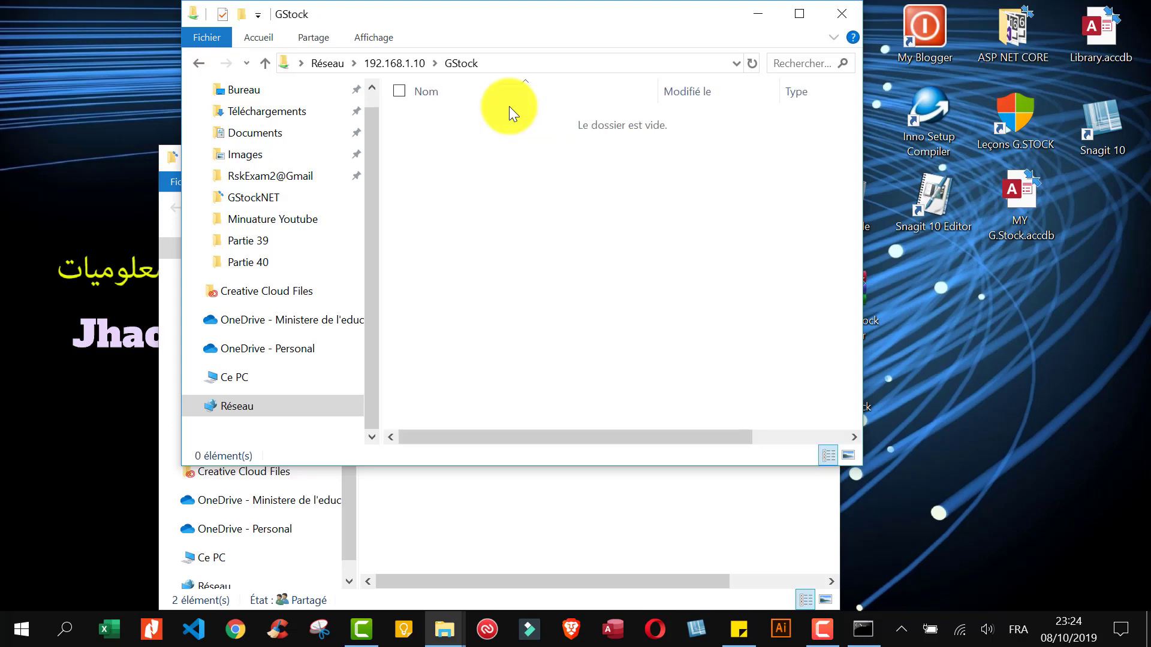
right_click(472, 152)
left_click(320, 285)
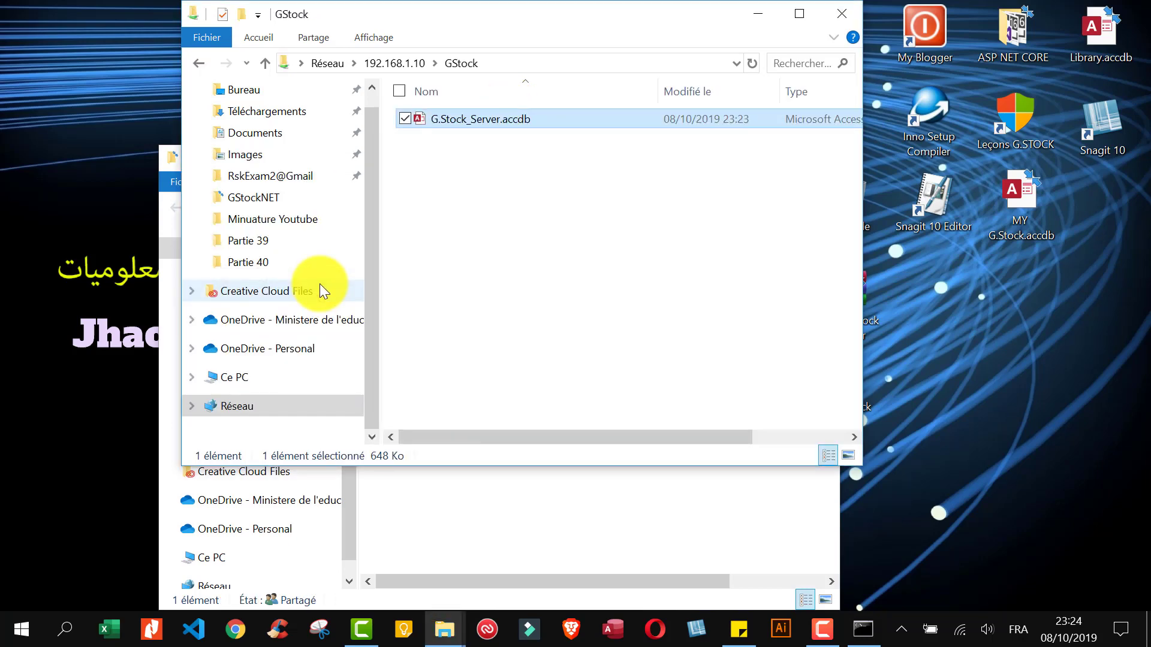
left_click(847, 13)
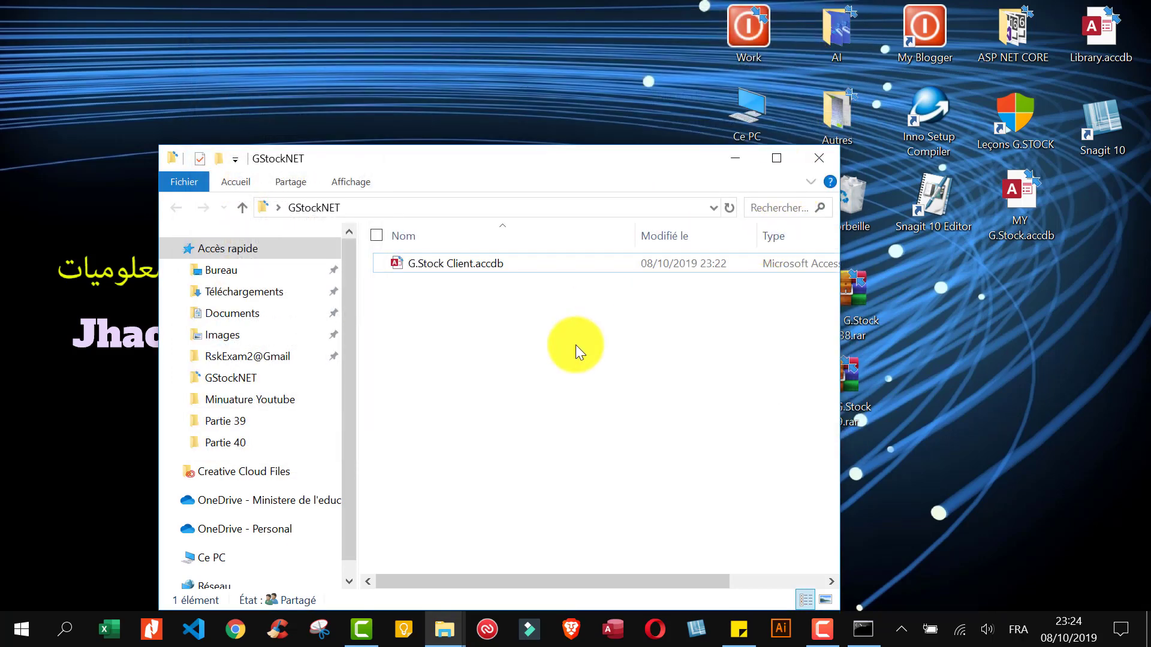
Open G.Stock Client.accdb in Access, try to open the linked table AccesForms, and dismiss the message.
left_click(448, 263)
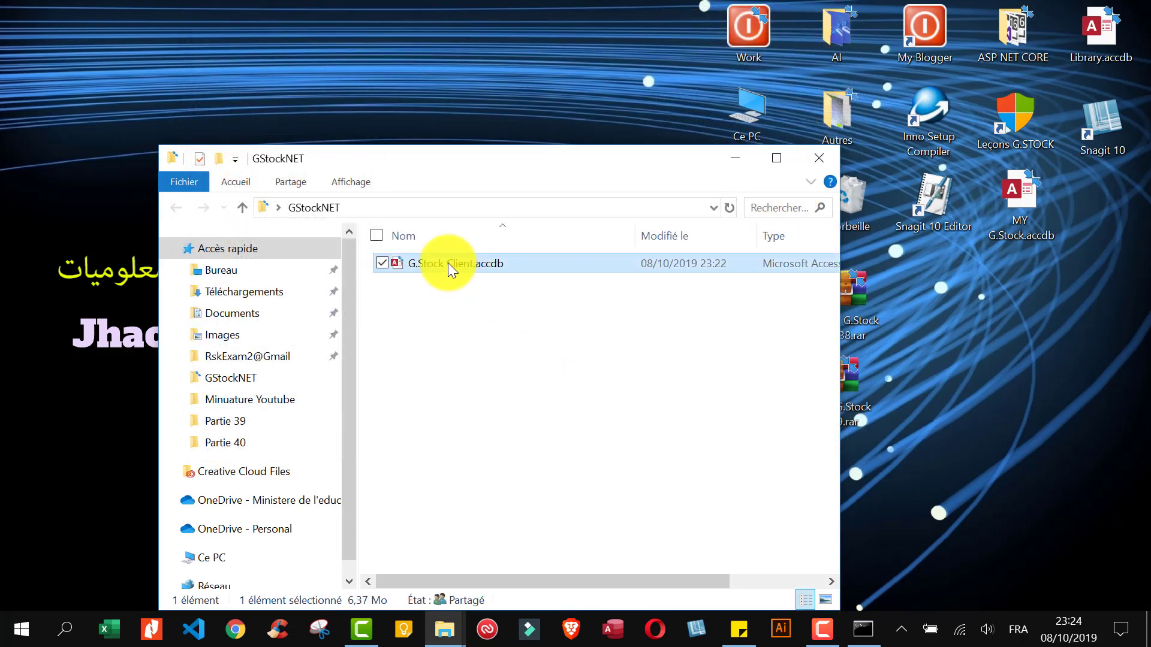
double_click(449, 263)
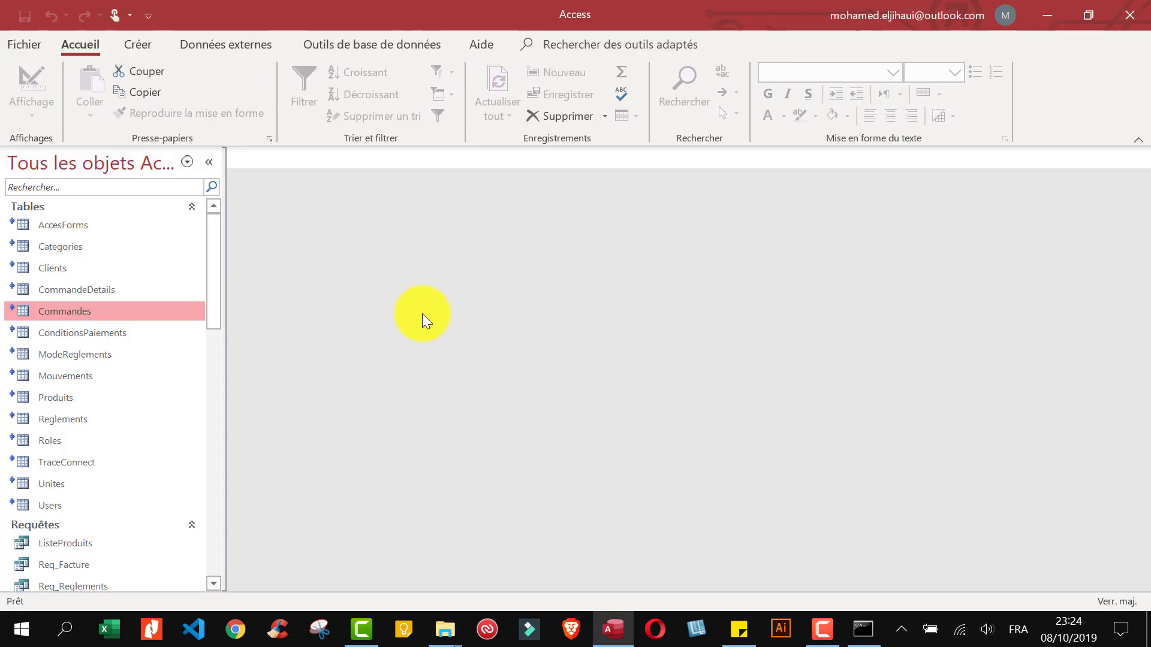
double_click(67, 225)
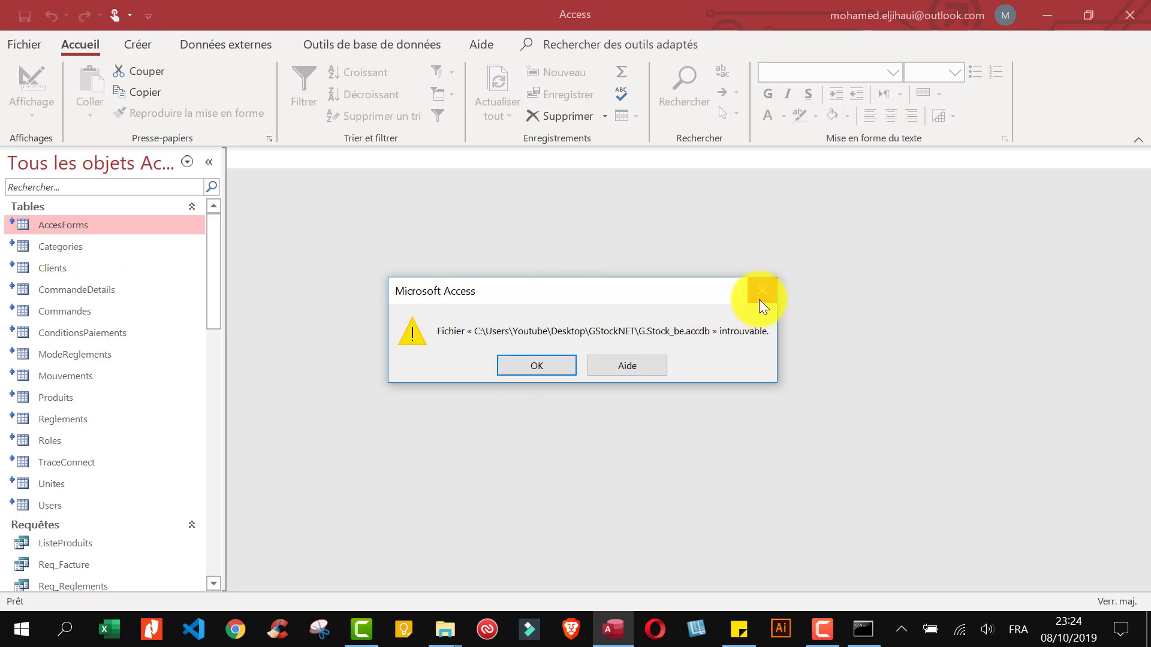
left_click_drag(549, 292, 549, 268)
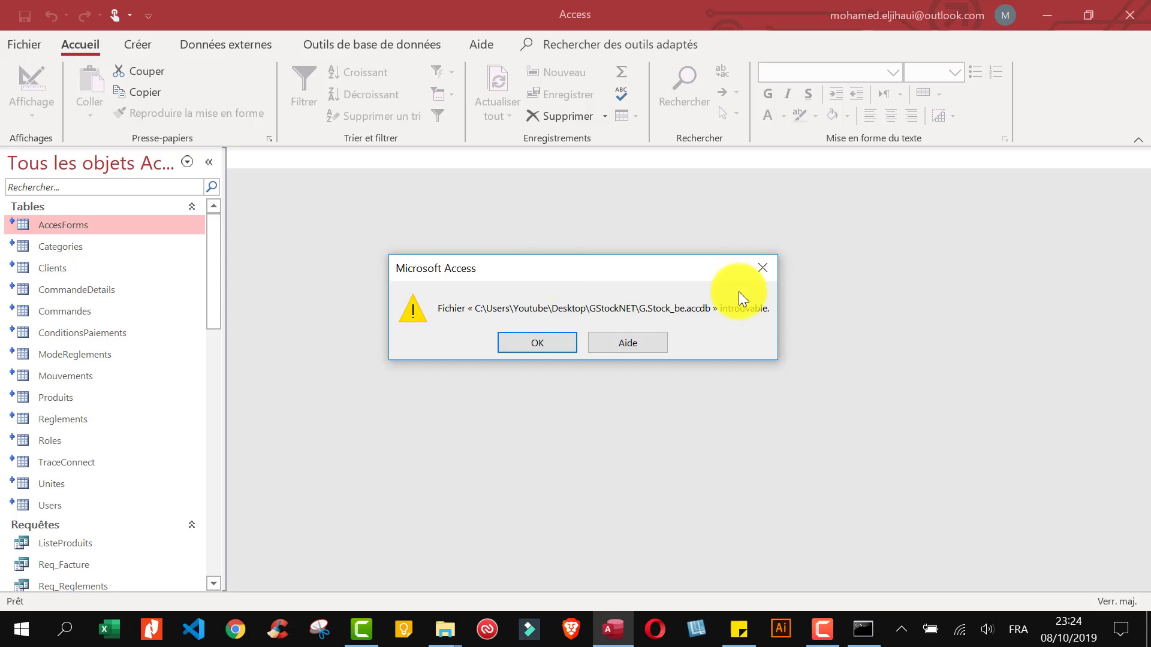
left_click(762, 270)
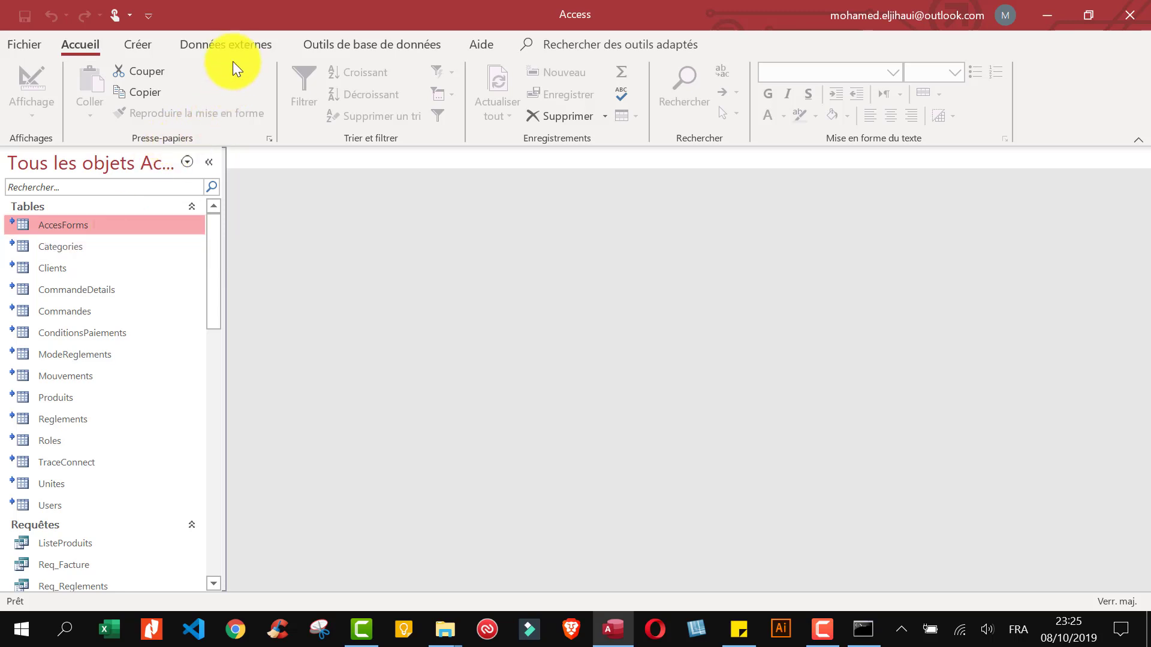
Open the Linked Table Manager, expand the Access data source and select all its linked tables.
left_click(240, 40)
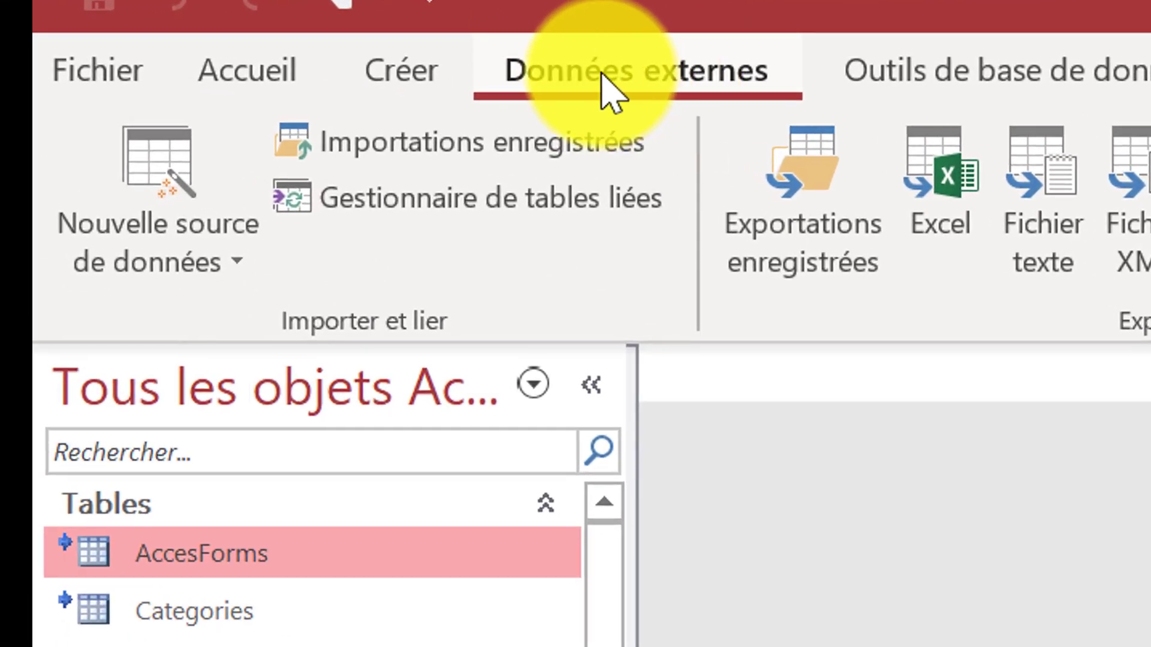
left_click(541, 205)
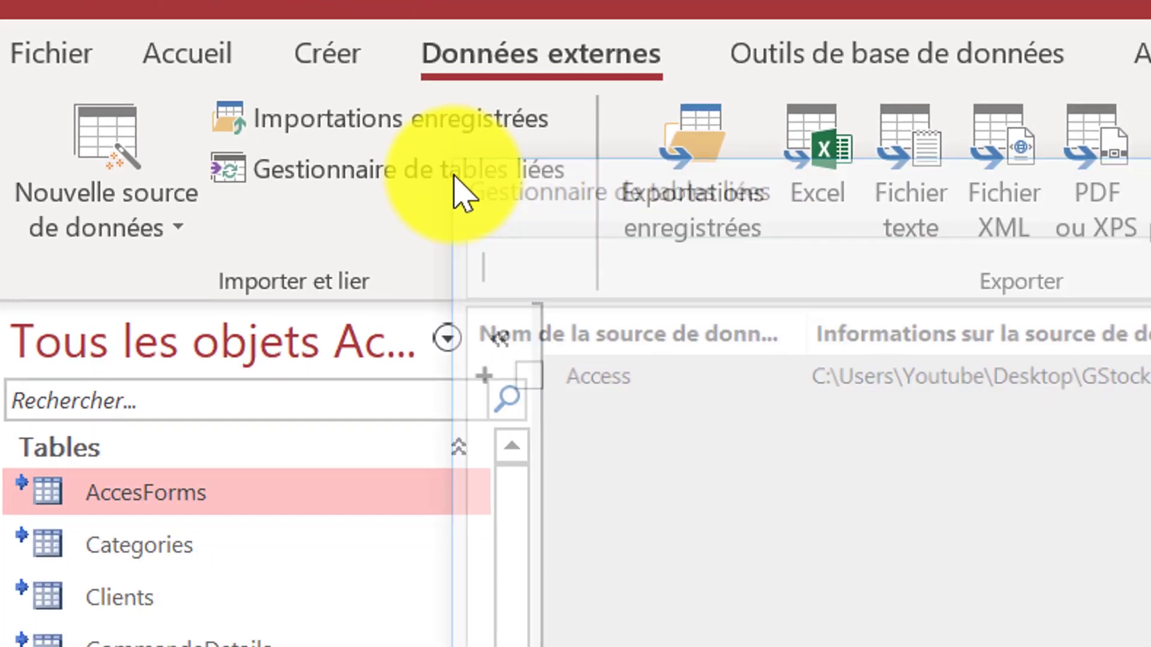
left_click(60, 147)
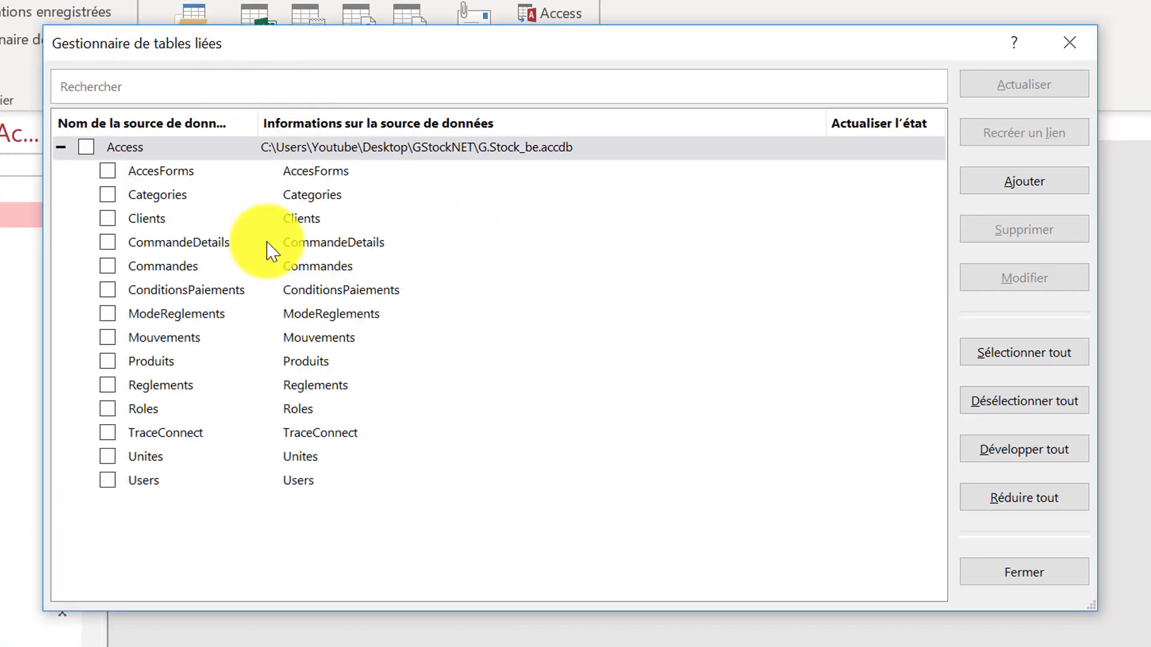
left_click(87, 148)
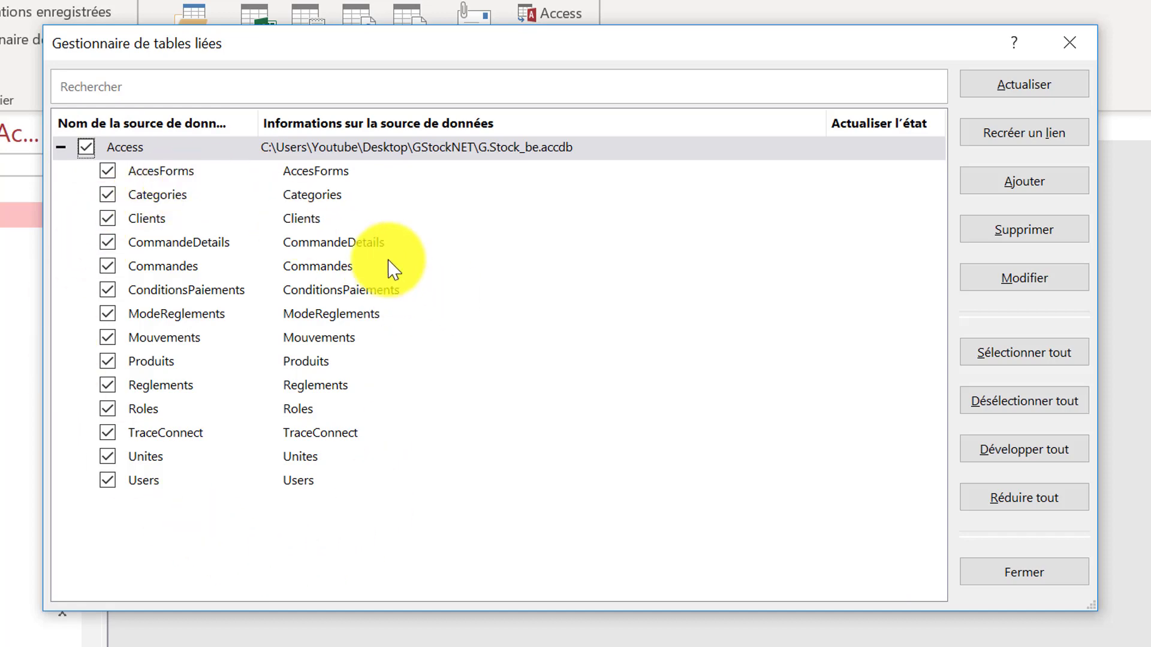
left_click_drag(593, 43, 612, 69)
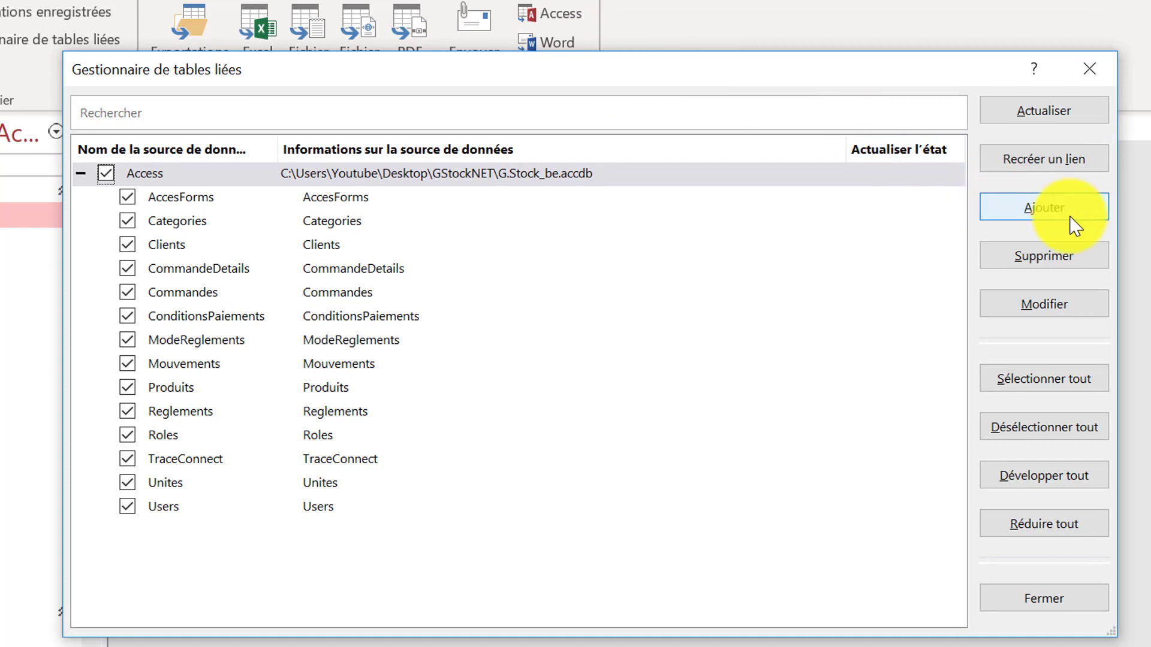
Start relinking the selected tables and browse to the network computer \\192.168.1.10 for the new data source location.
left_click(1053, 165)
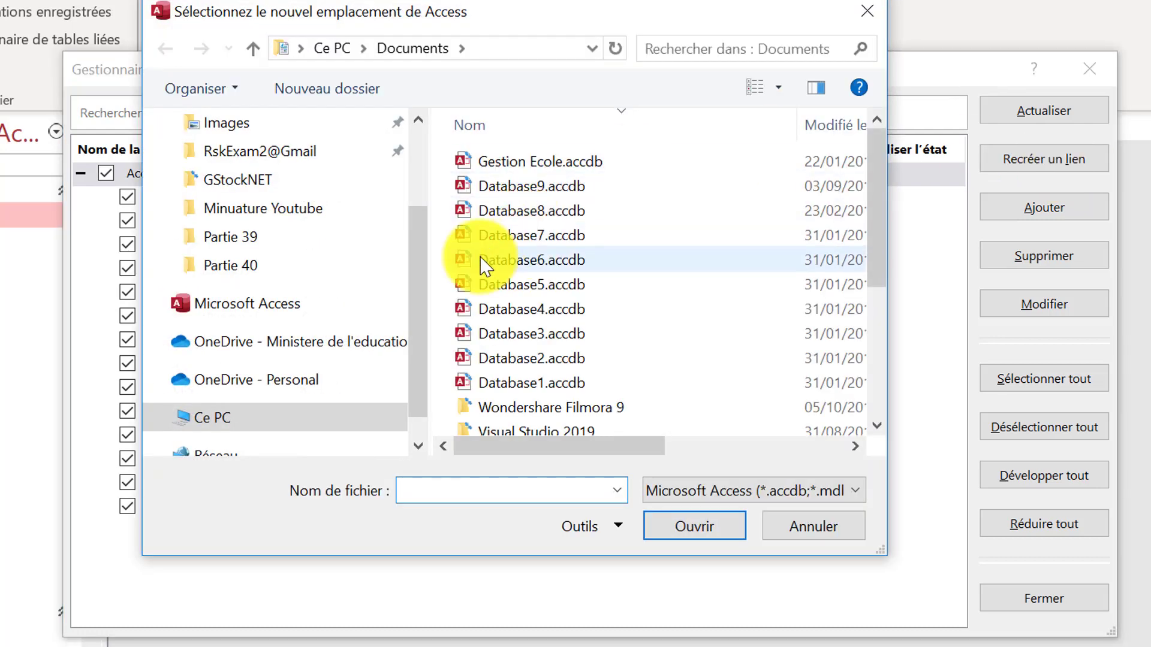
scroll(413, 249, "up", 2)
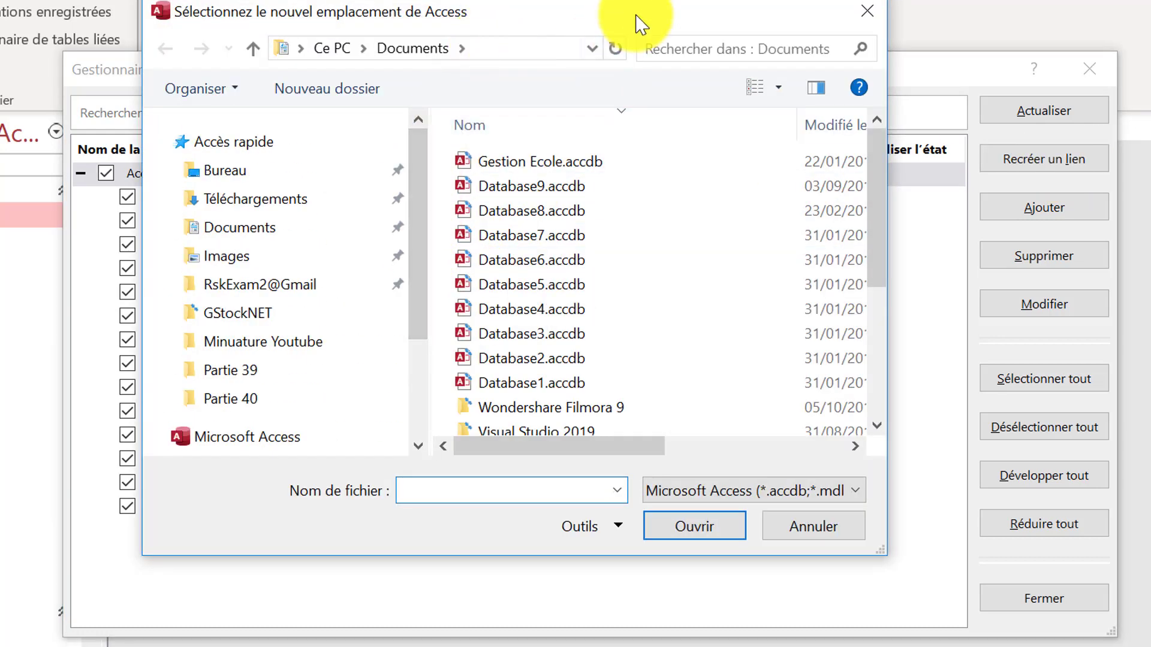
left_click_drag(640, 24, 687, 56)
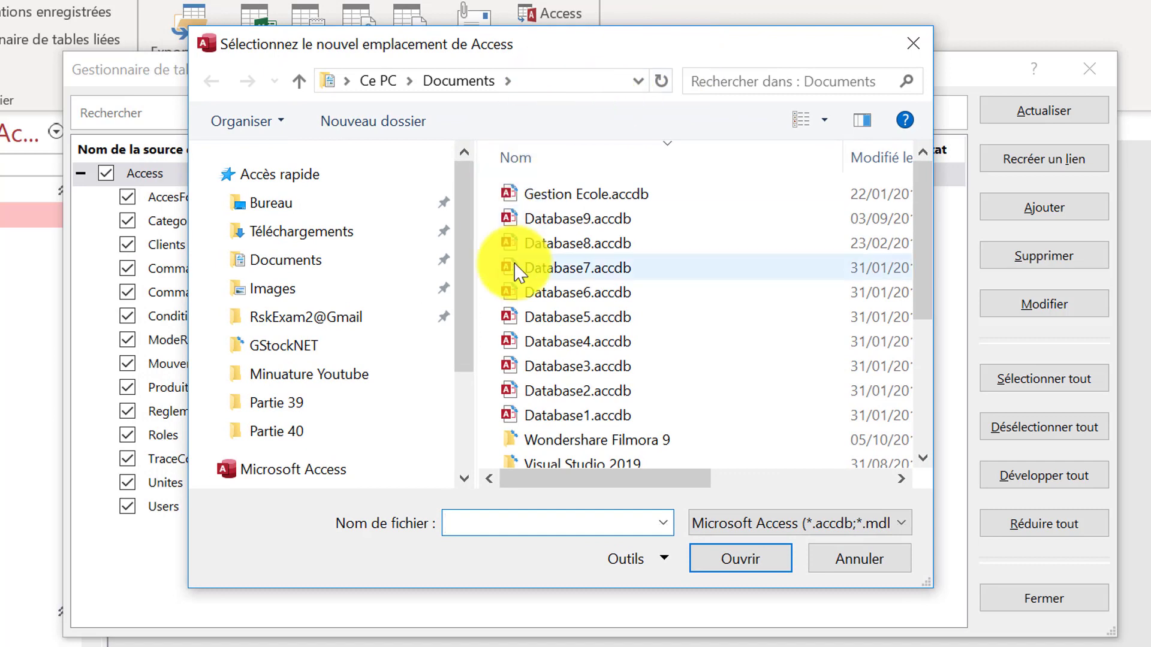
scroll(460, 279, "down", 1)
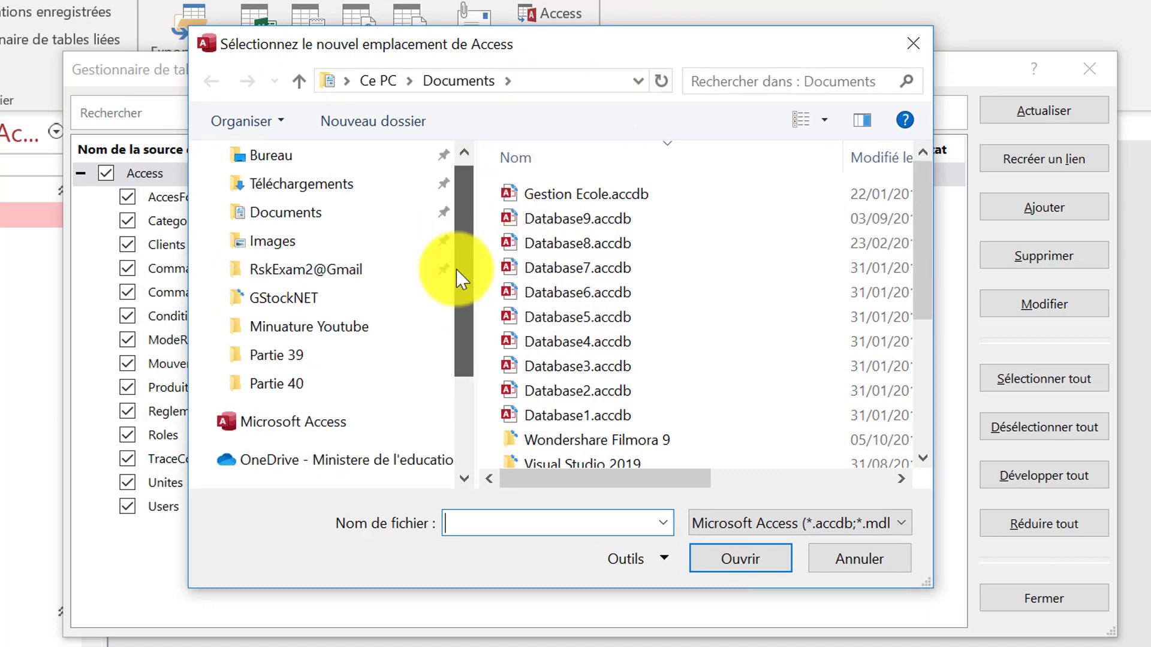
left_click_drag(457, 270, 467, 168)
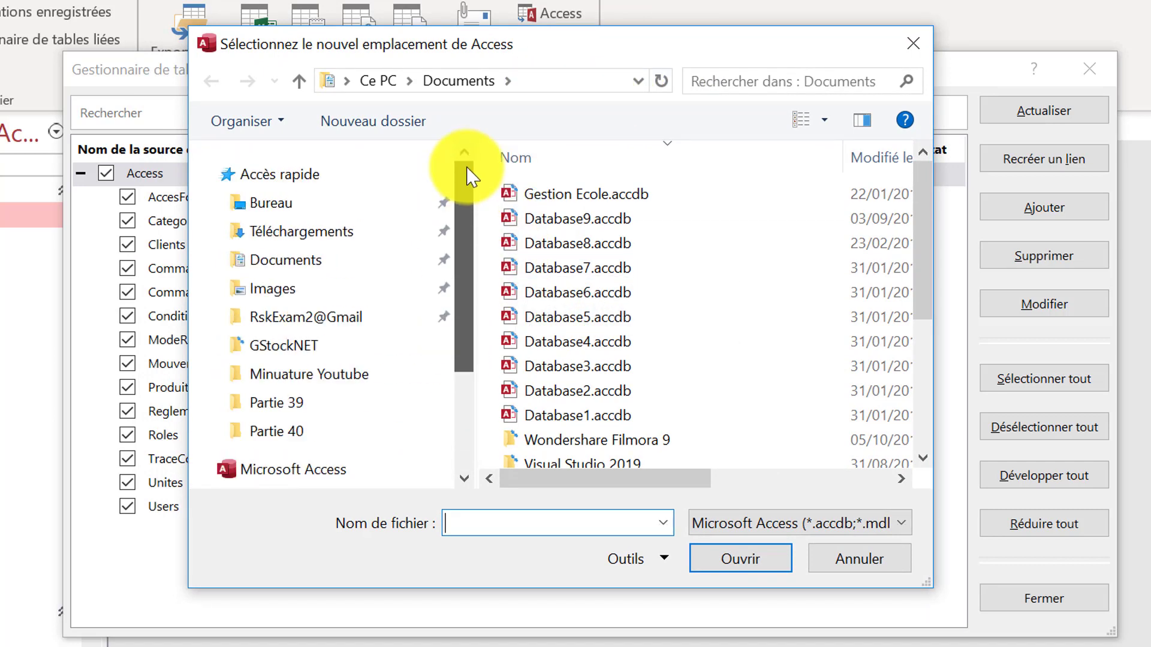
left_click(567, 89)
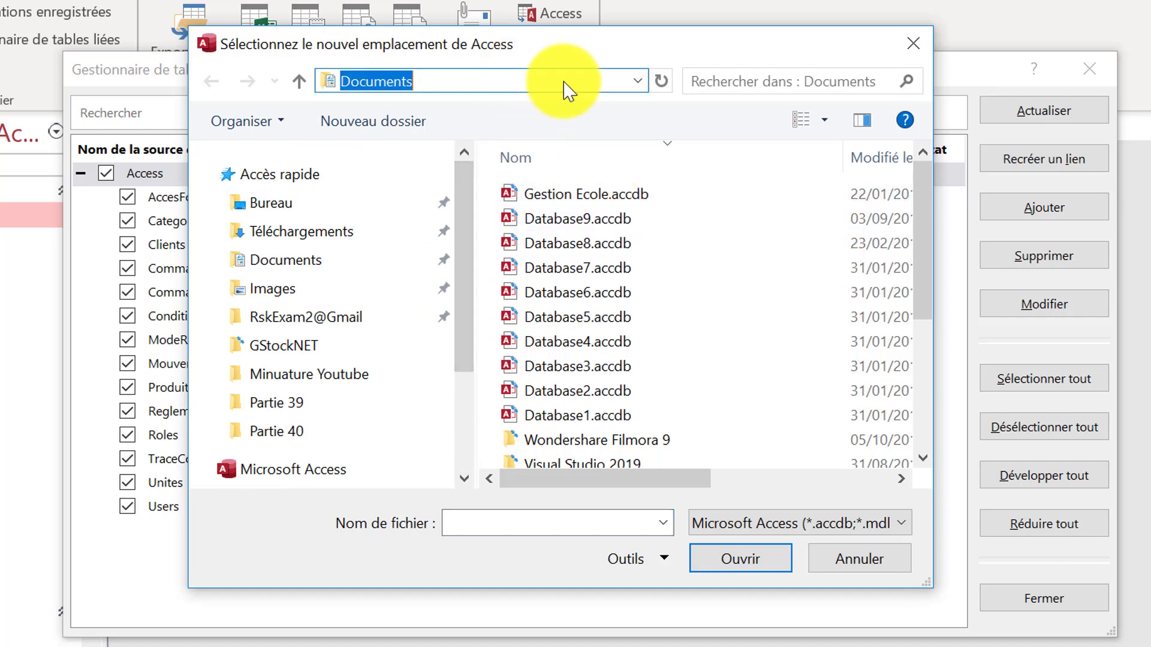
key("BackSpace")
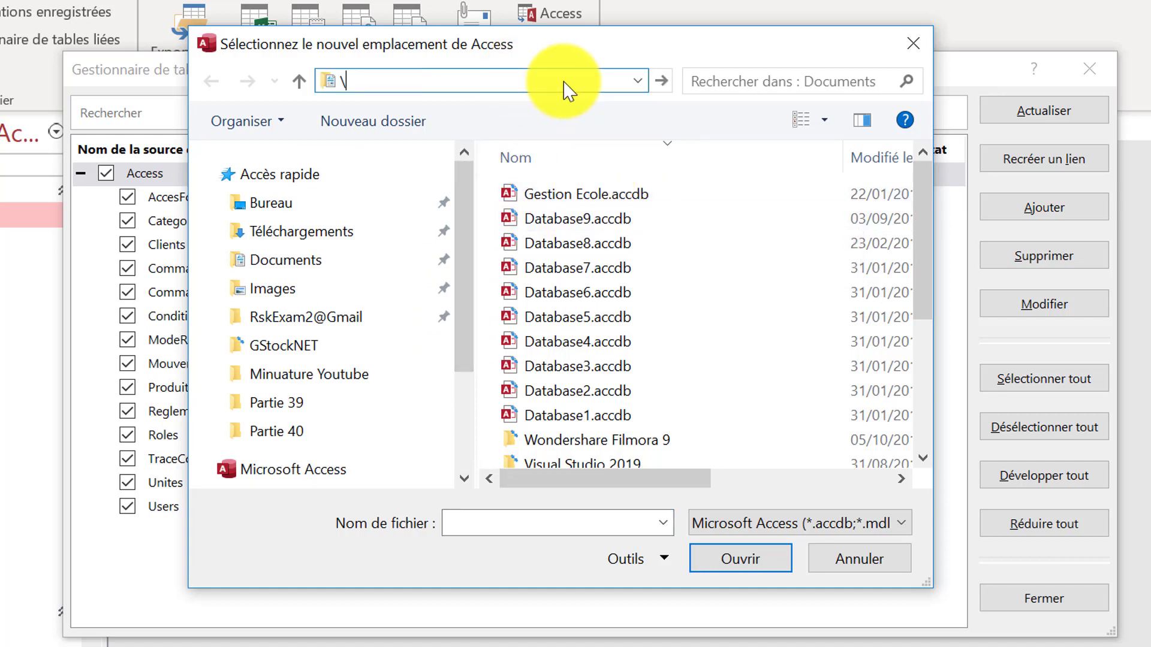
type("\\\\")
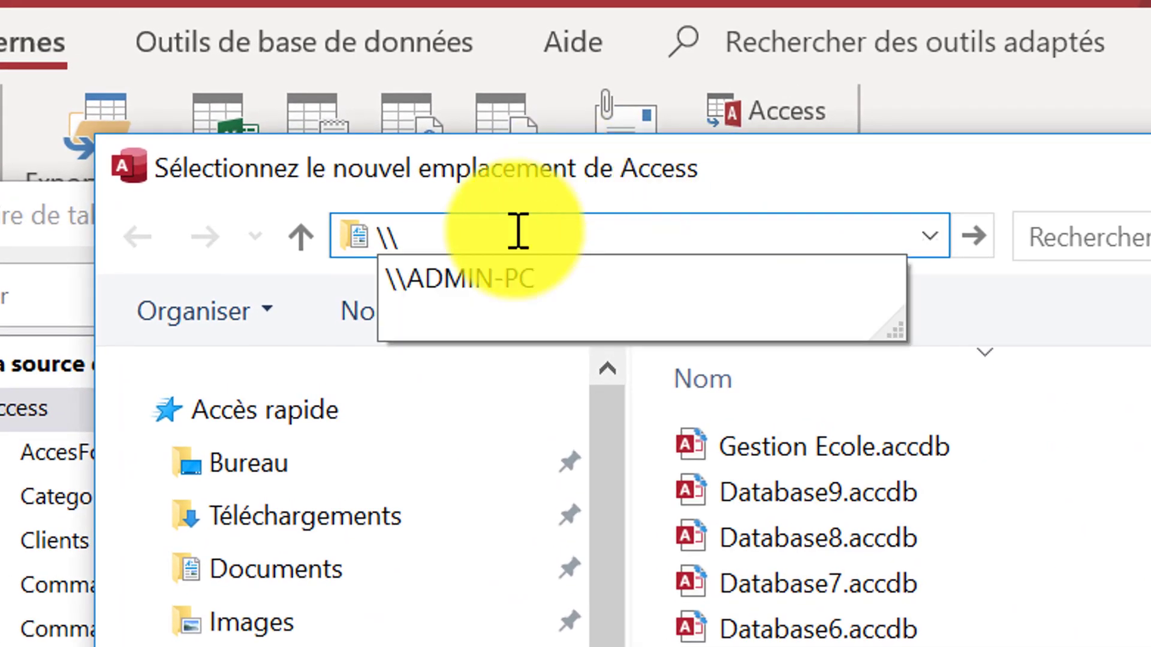
type("19")
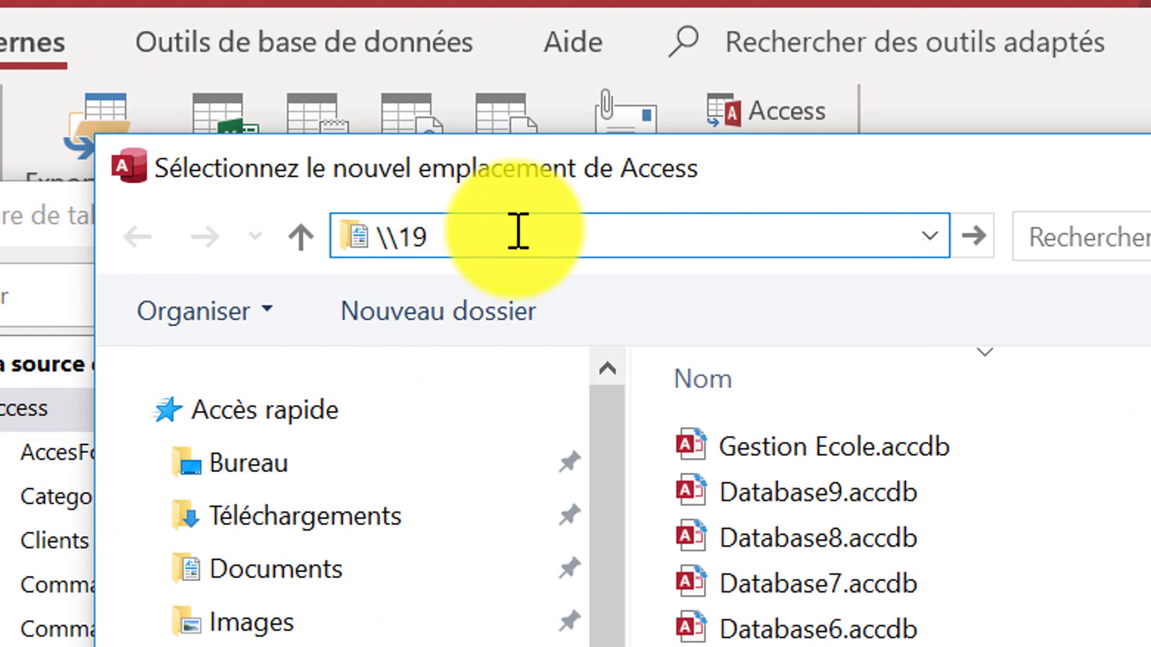
type("2;")
key("BackSpace")
type(".168.1.1")
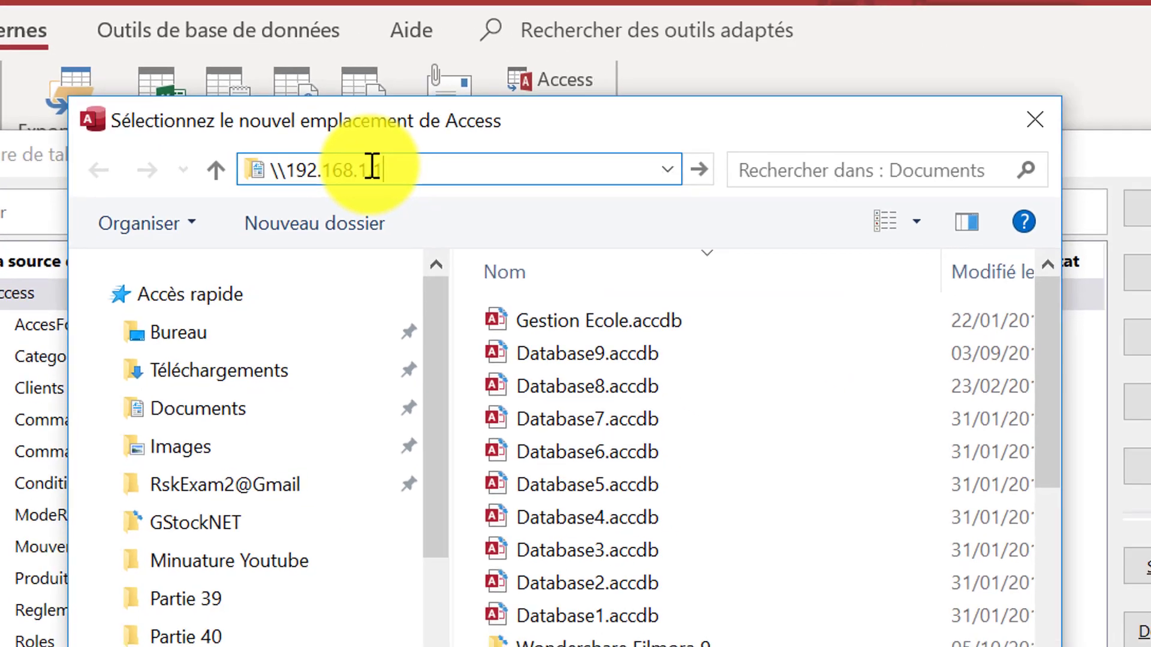
type("0")
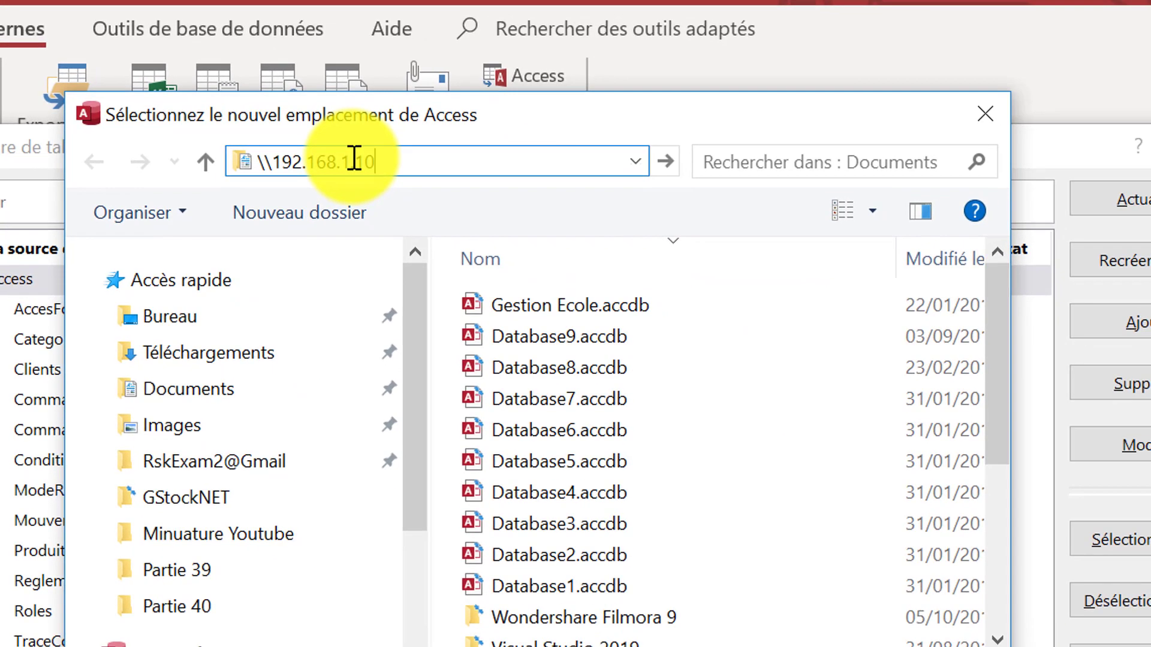
key("ctrl+a")
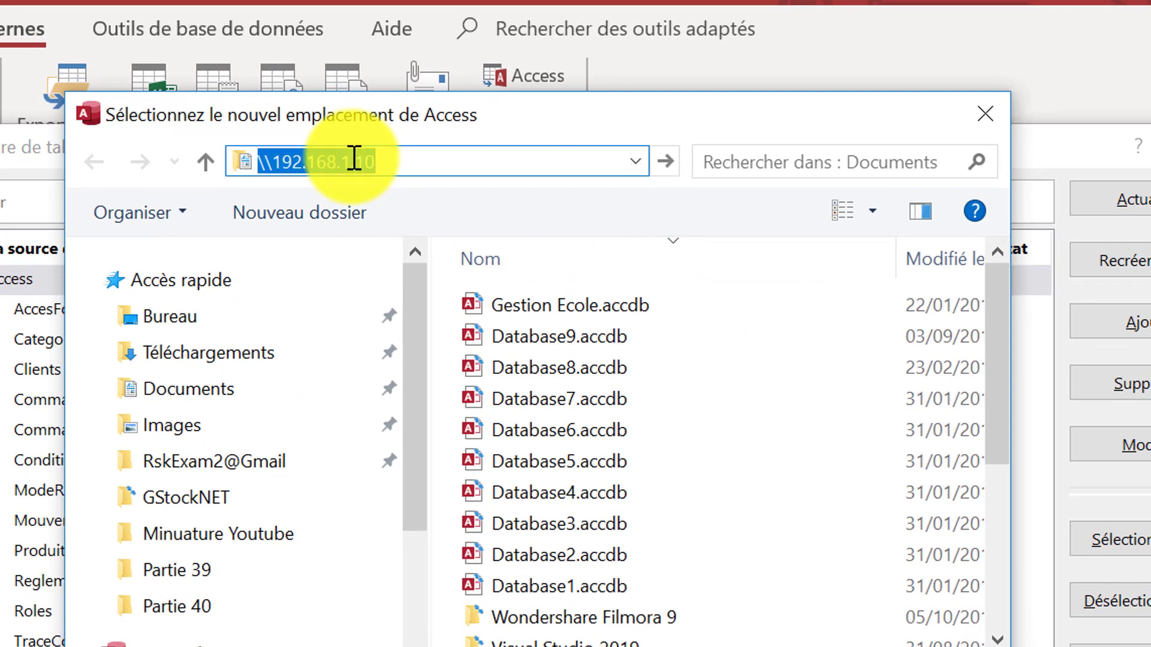
key("Return")
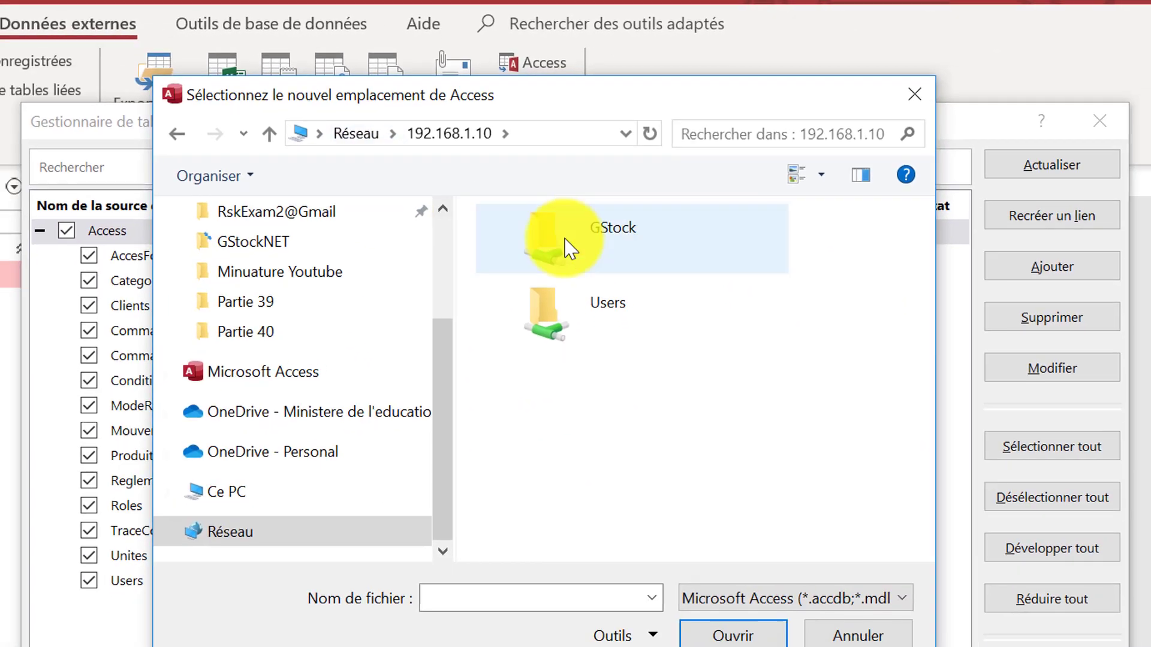
Choose G.Stock_Server.accdb in the shared GStock folder as the new source and decline relinking to tables with different names.
left_click(570, 246)
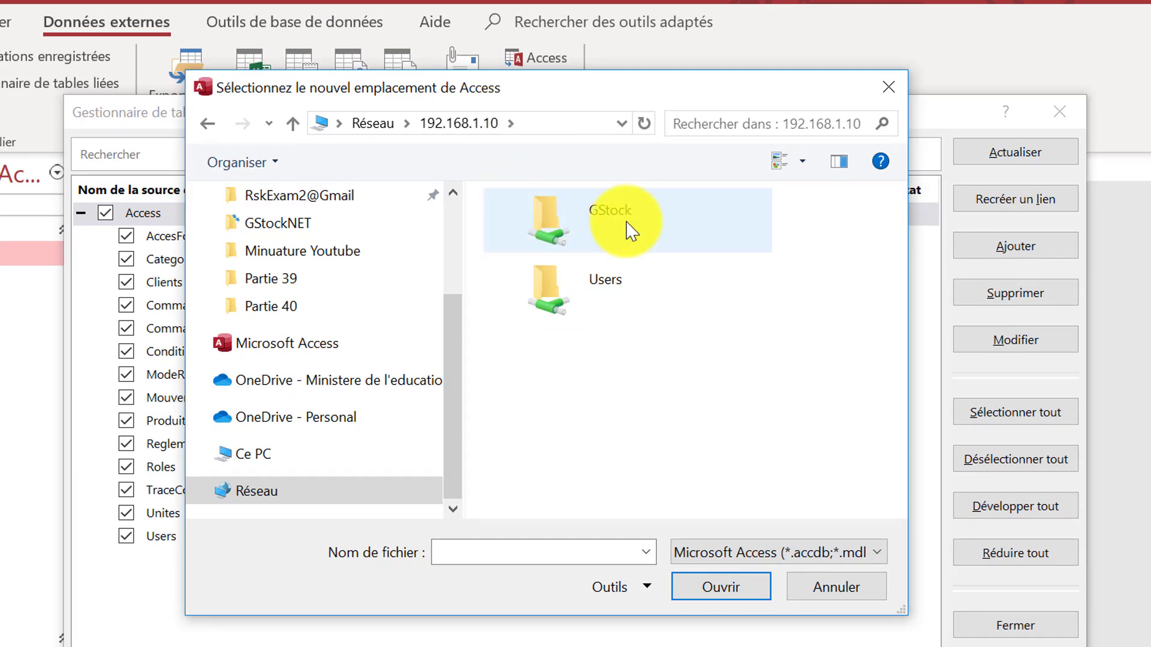
left_click(610, 218)
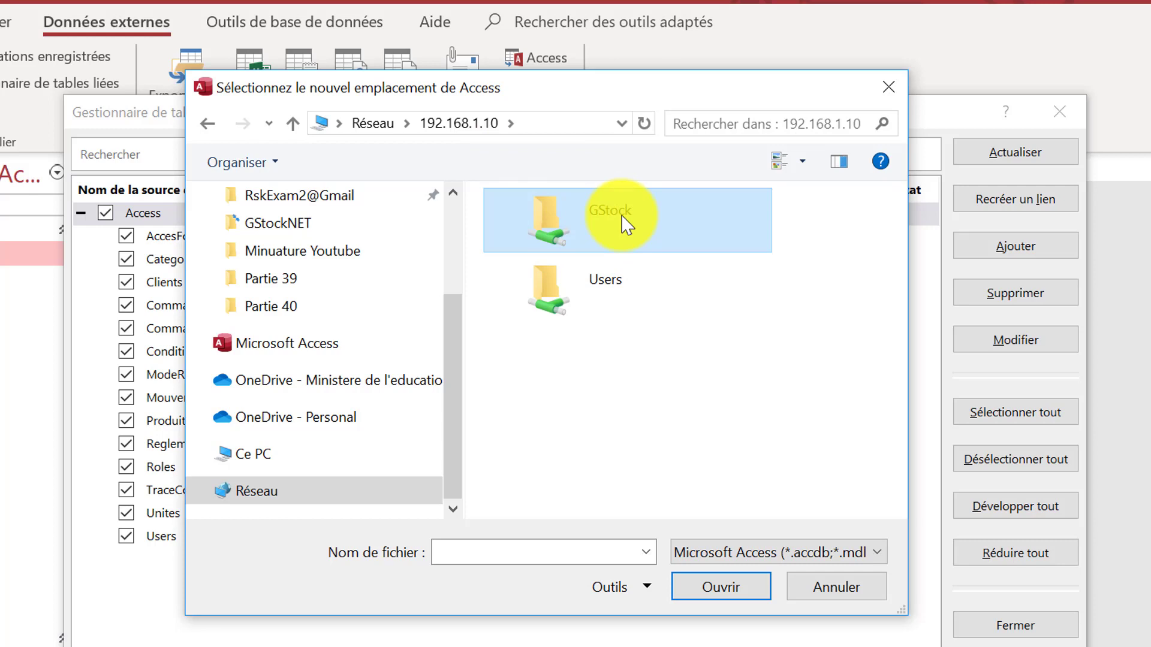
double_click(610, 218)
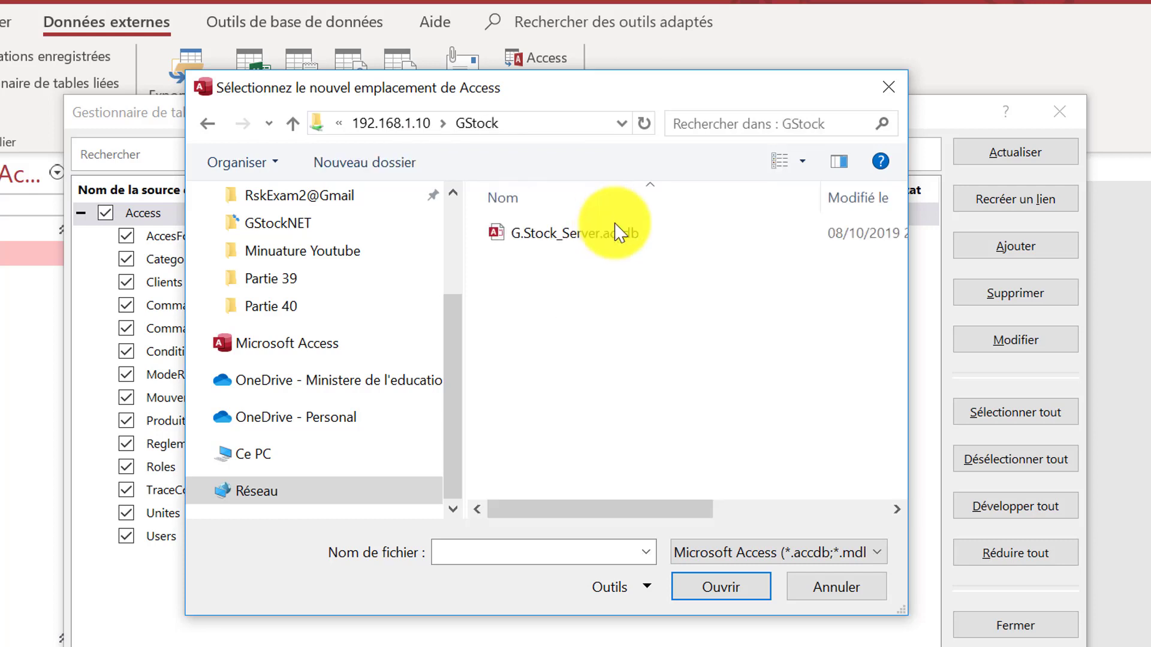
double_click(551, 239)
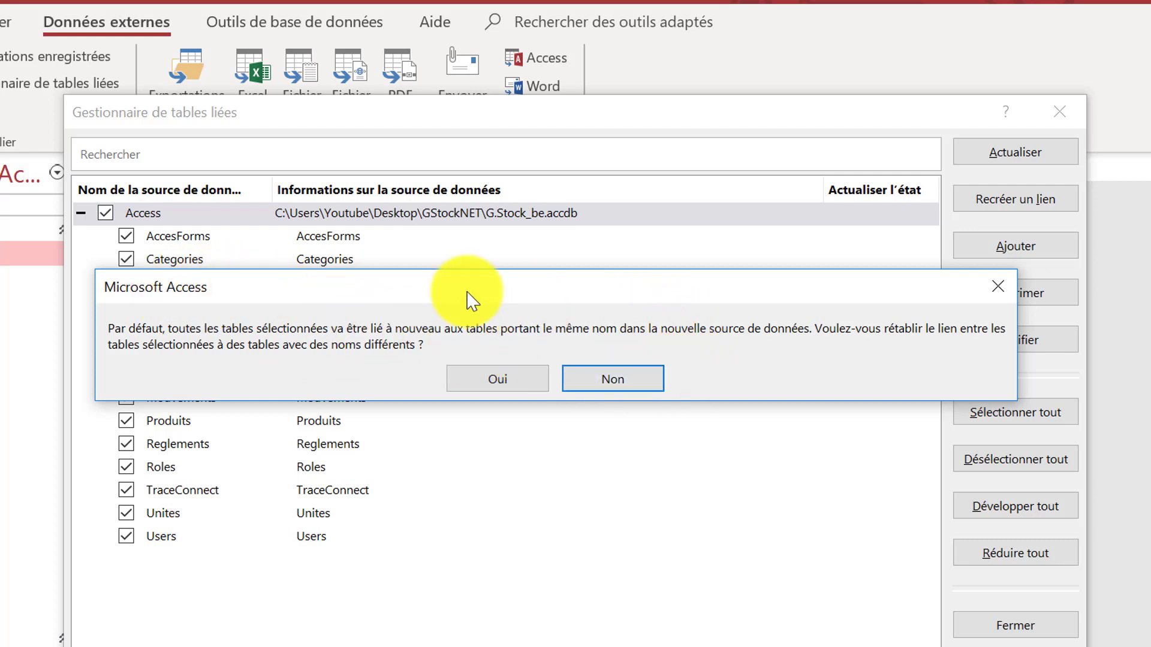
left_click(617, 385)
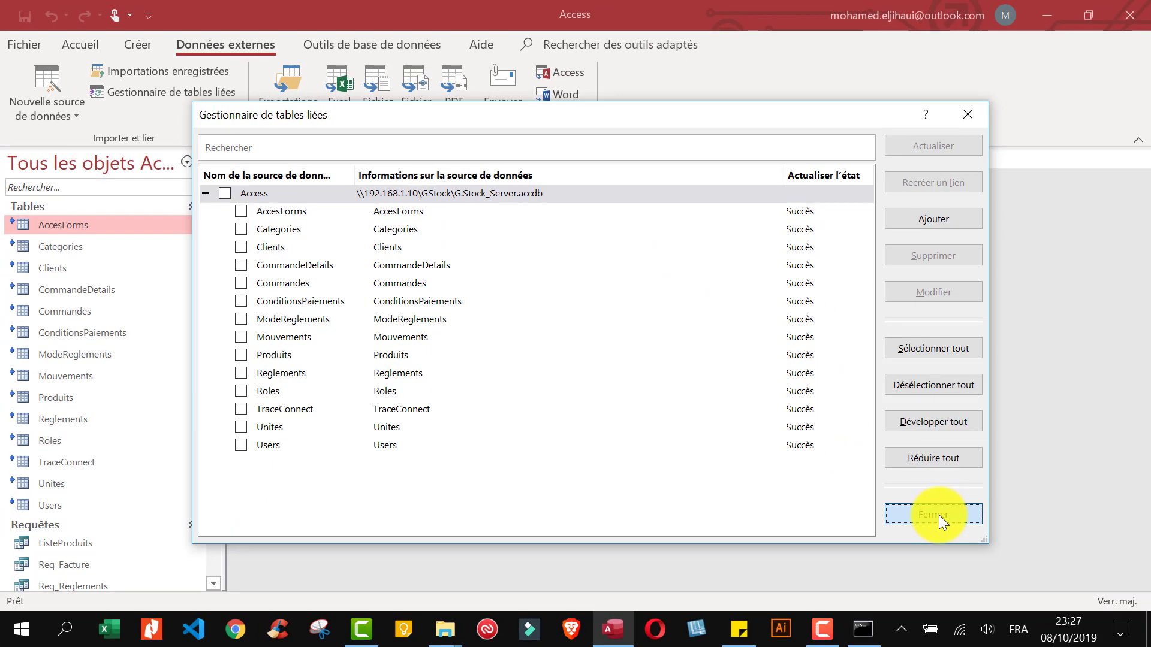
Close the Linked Table Manager and compact and repair the client database.
left_click(938, 516)
left_click(384, 45)
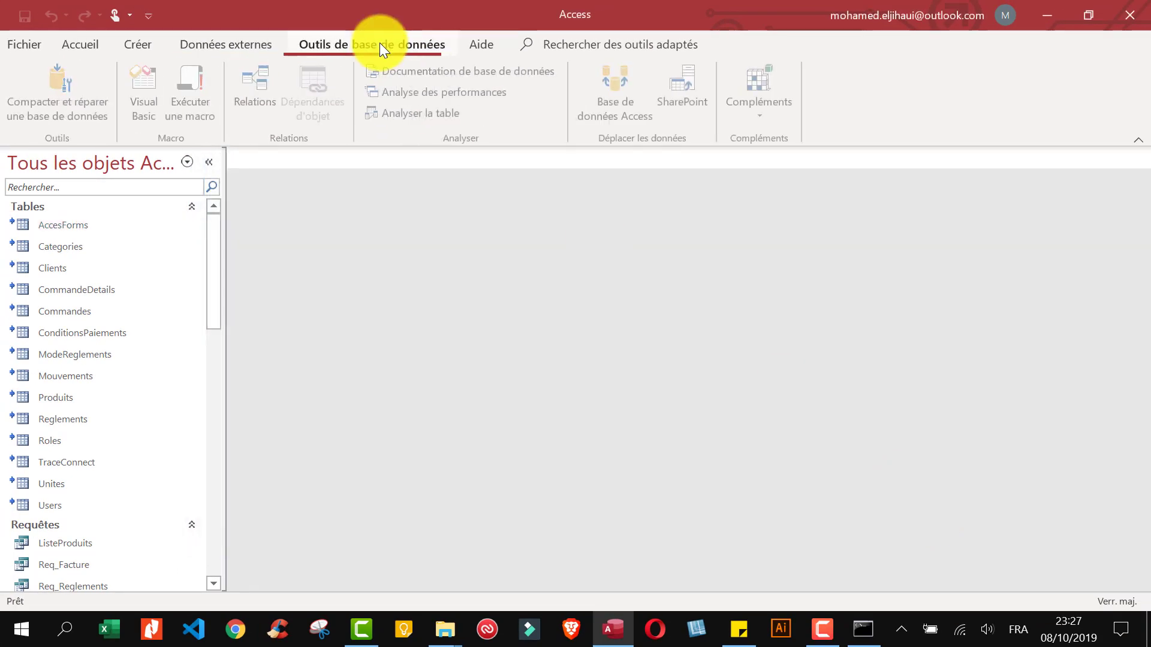
left_click(42, 92)
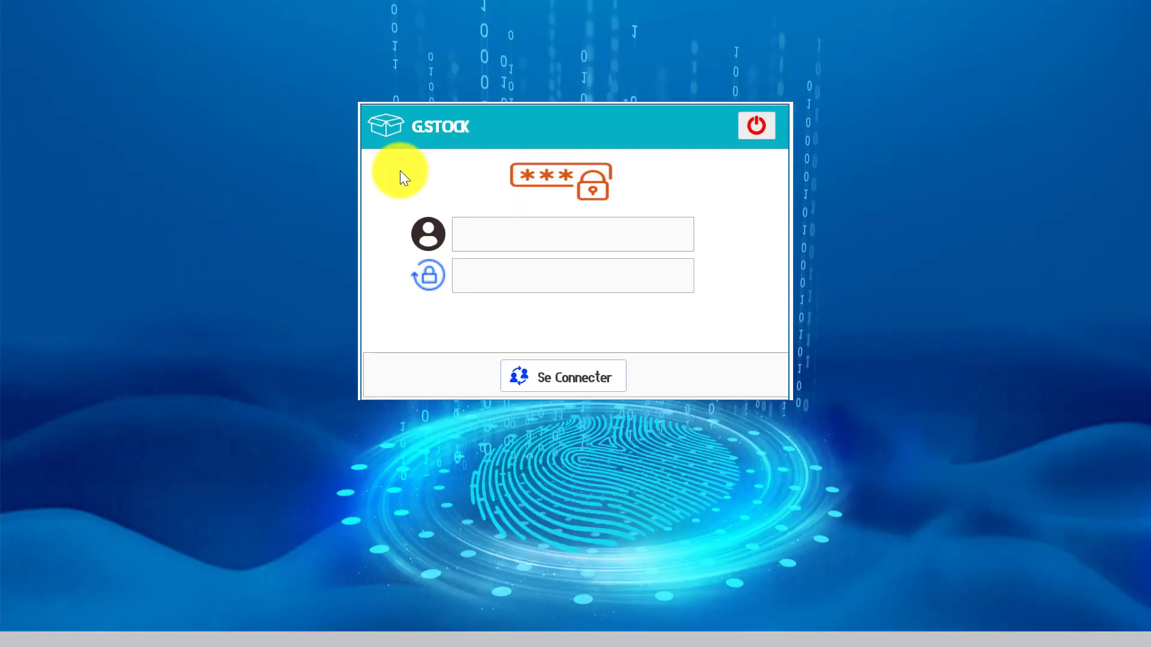
Switch the login form and the background start form to Design view.
right_click(400, 171)
left_click(378, 226)
right_click(222, 144)
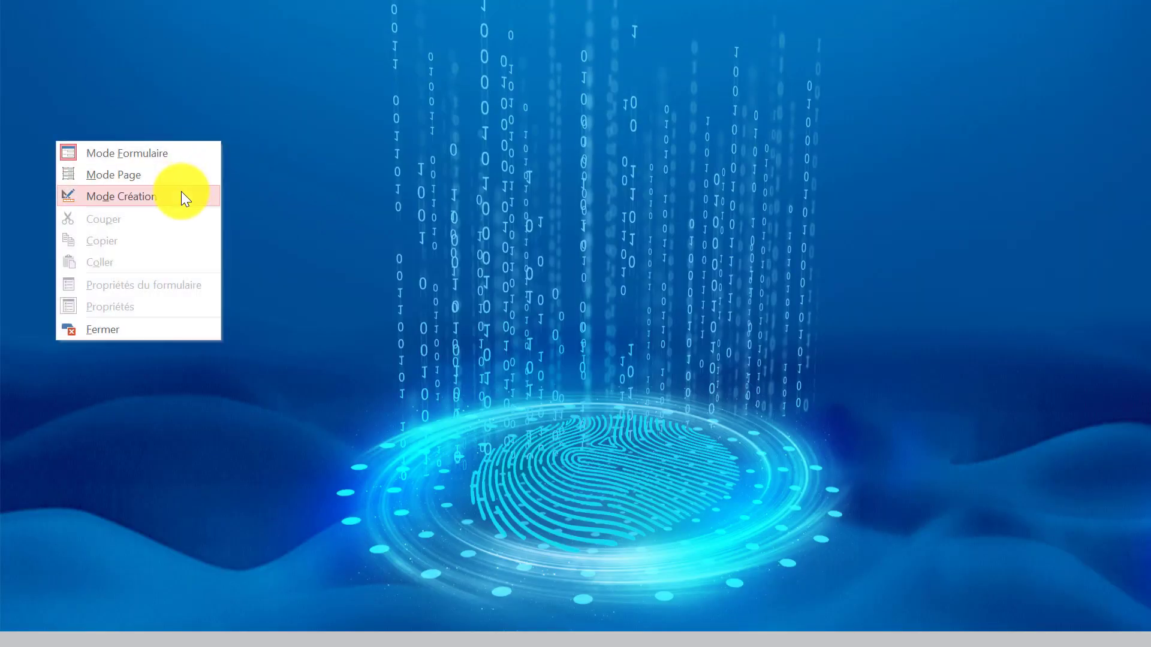
left_click(183, 195)
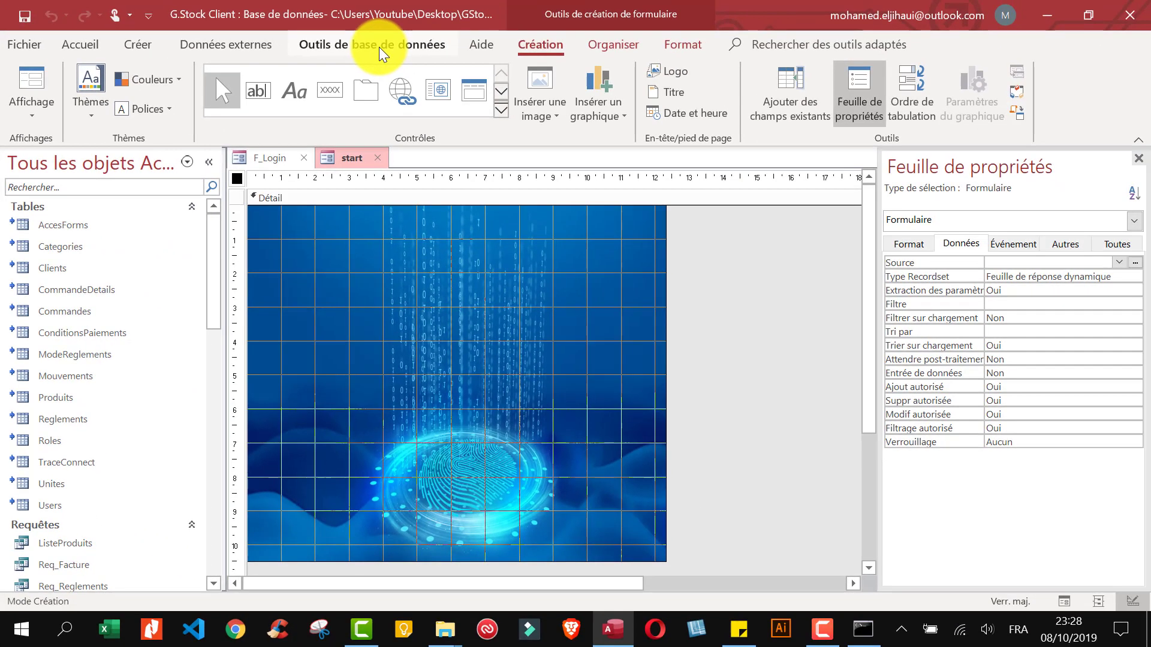
Open the linked Users table and look up the login of the user with the Admin role.
left_click(378, 46)
left_click_drag(218, 241, 213, 276)
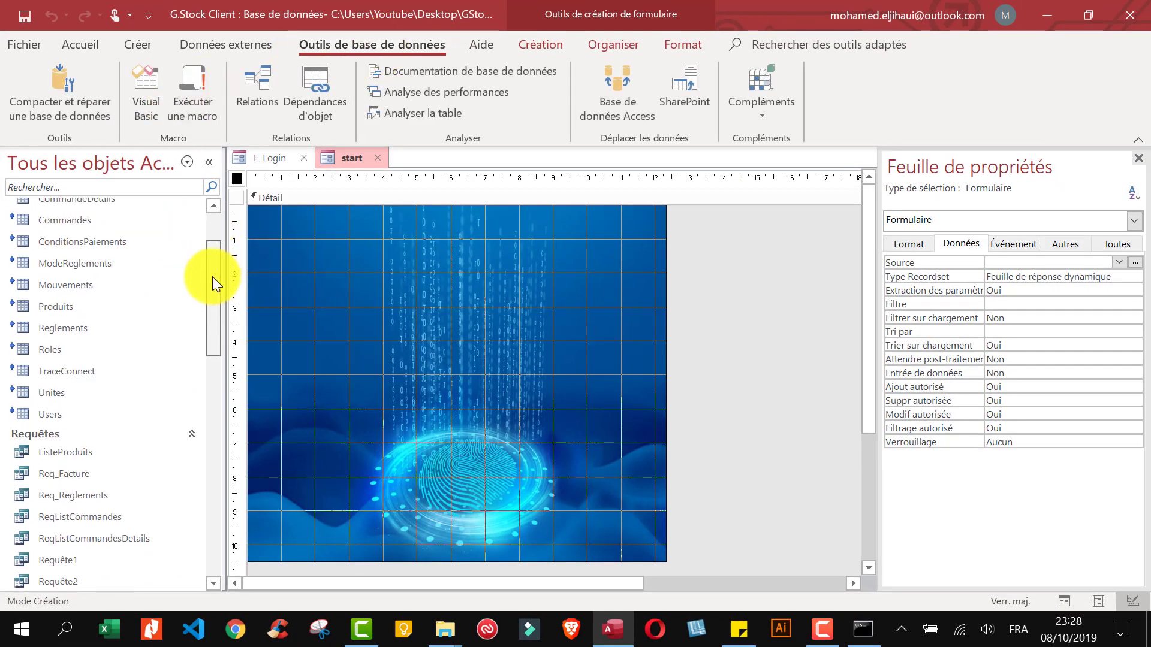
left_click(64, 377)
double_click(63, 377)
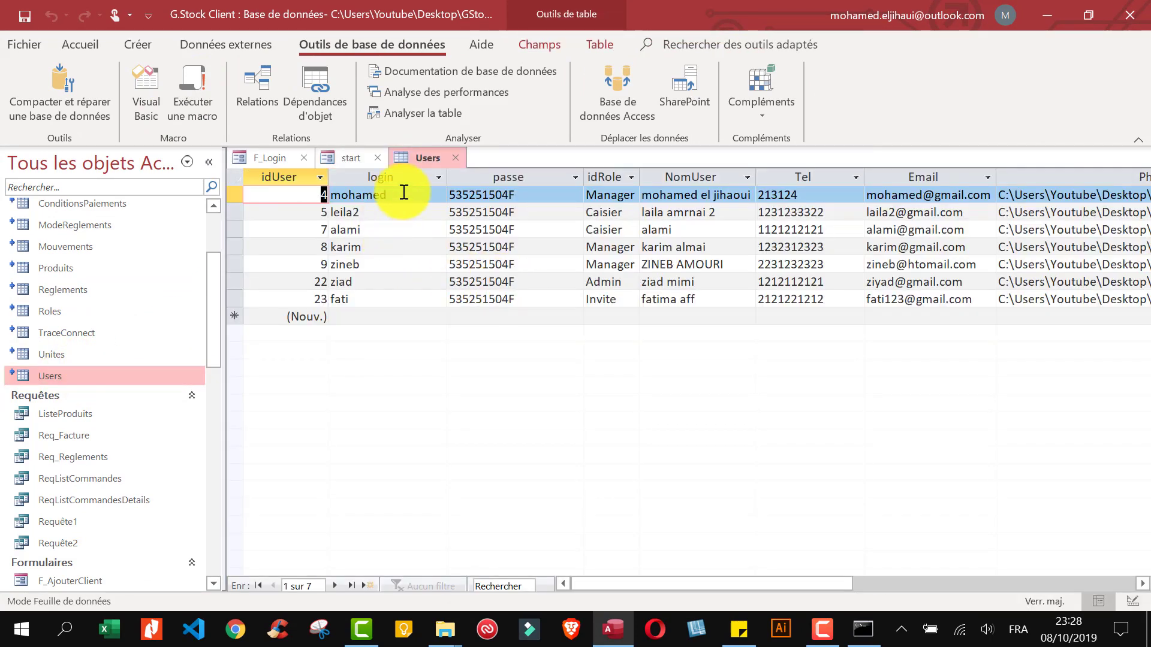
double_click(393, 283)
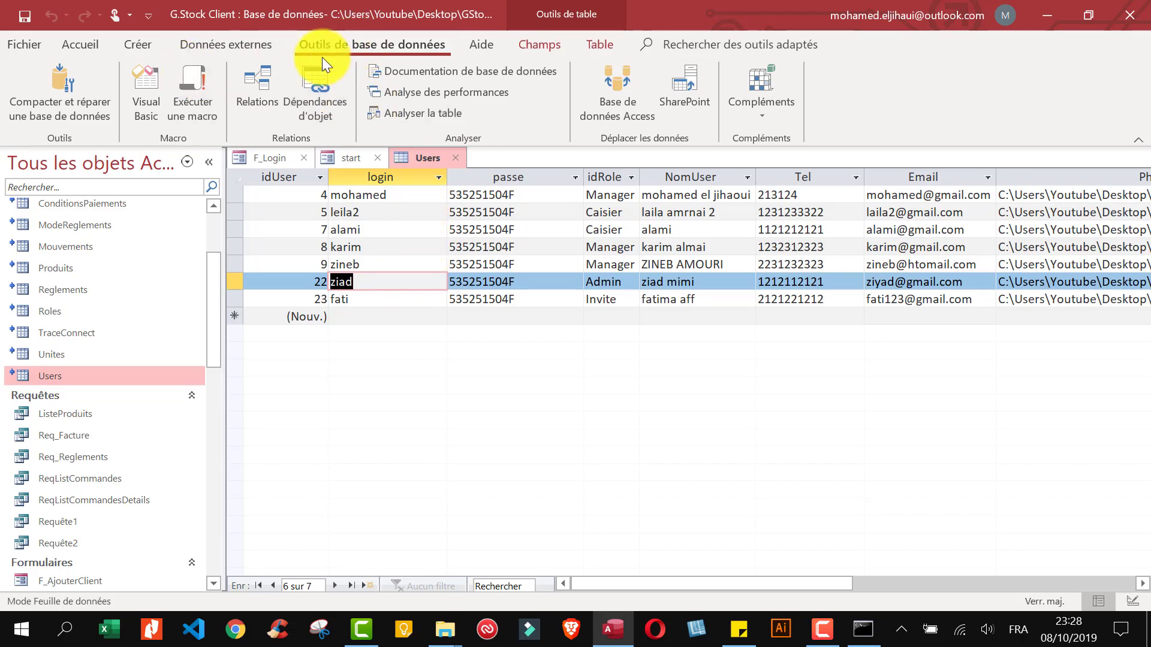
Compact and repair the client database and sign in to G.Stock with the Admin user's login and account password.
left_click(52, 93)
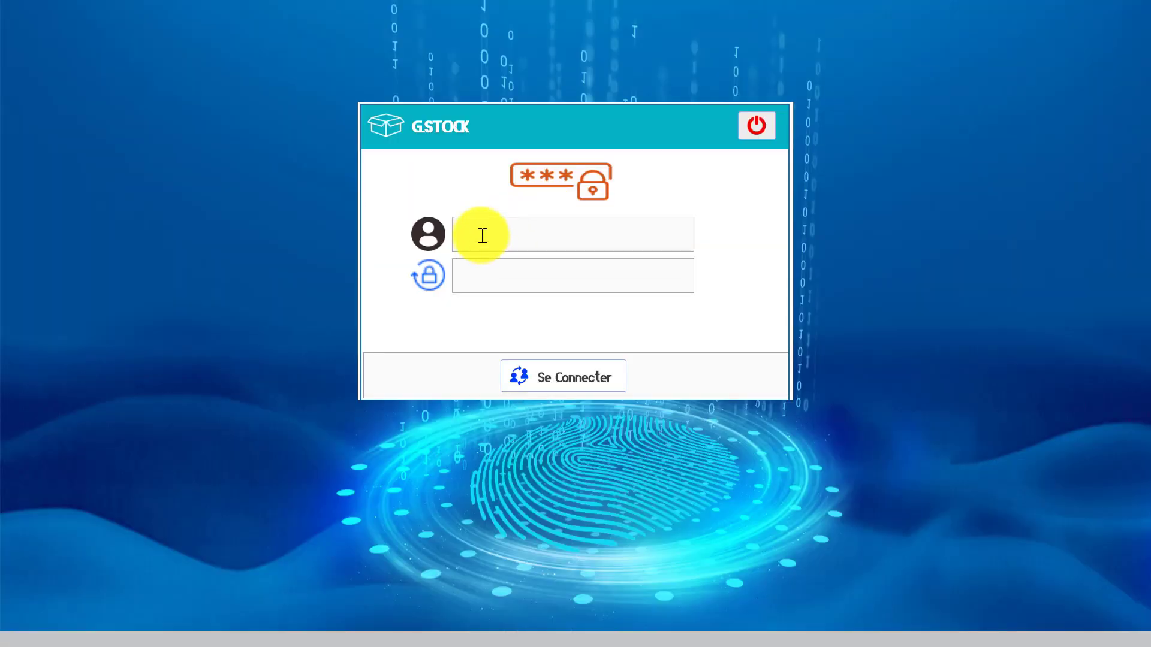
left_click(524, 238)
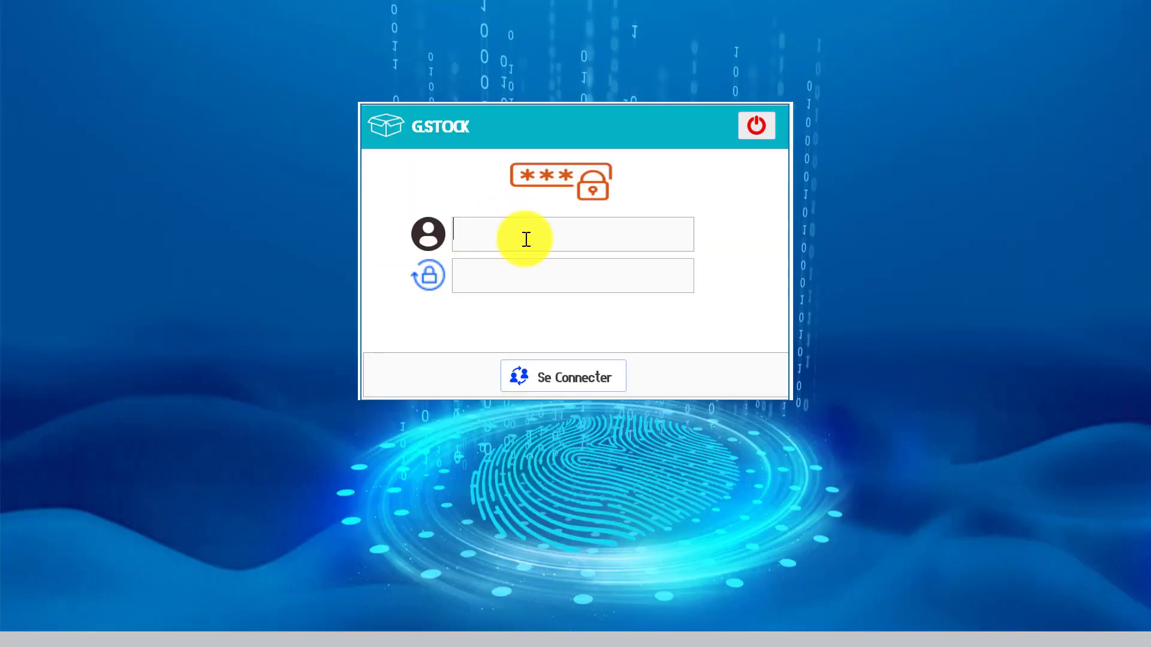
type("ziadb")
key("BackSpace")
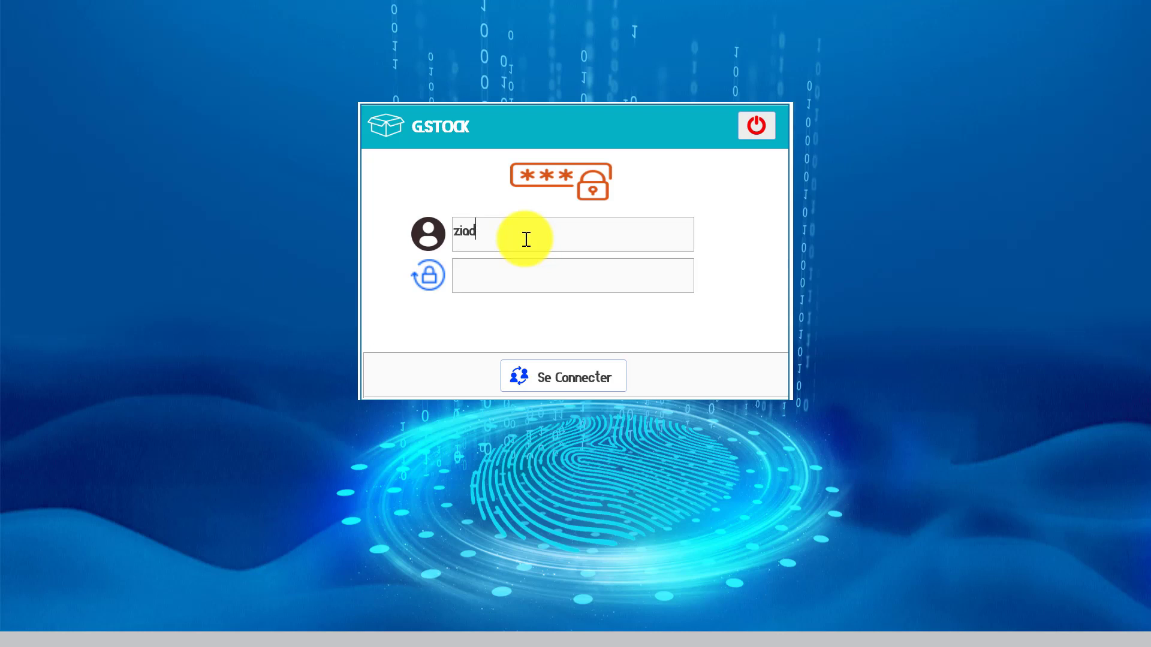
left_click(509, 279)
type("*****")
left_click(582, 378)
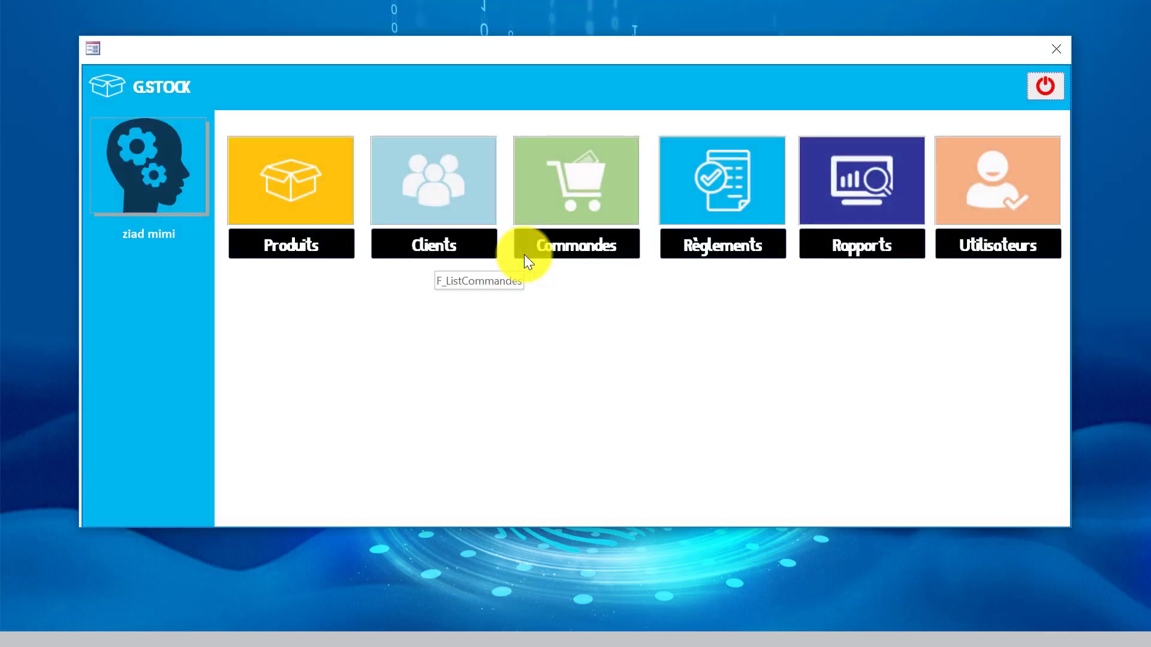
Check the product, client, order and payment lists, closing each one, and open the user list.
left_click(318, 246)
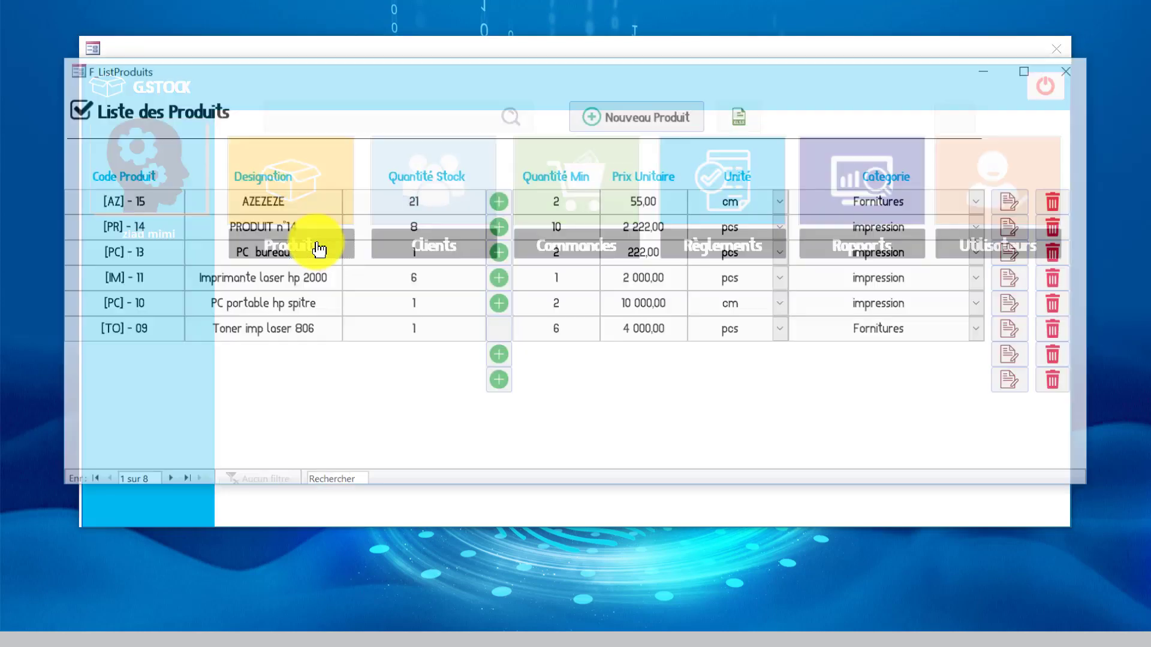
left_click(1073, 67)
left_click(717, 175)
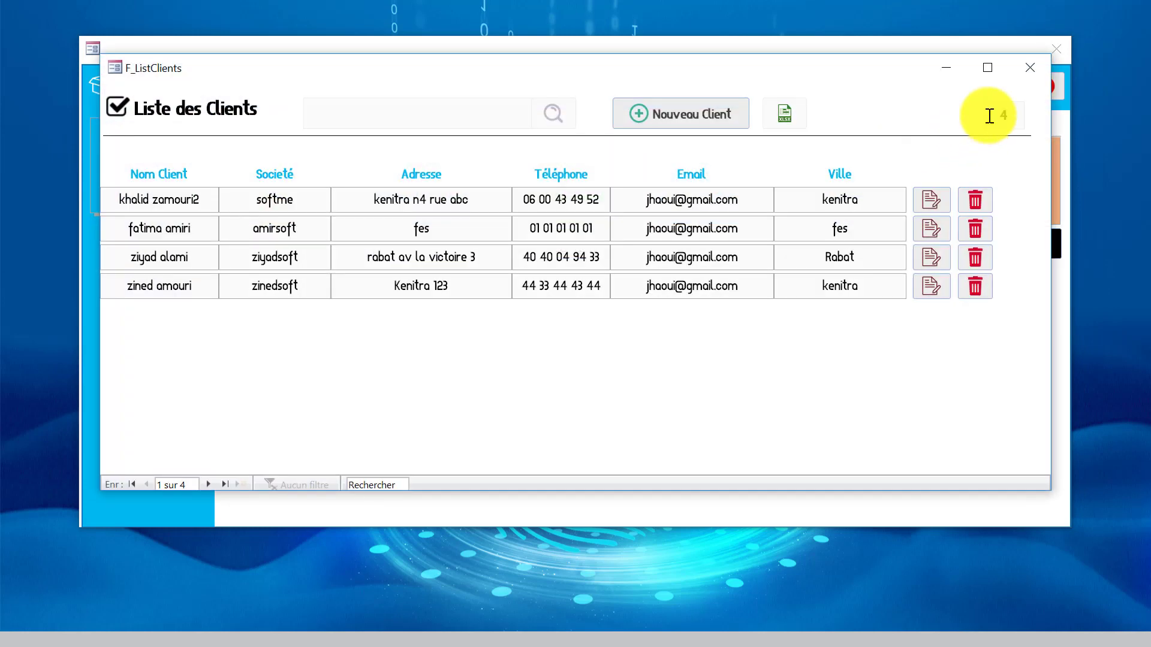
left_click(1027, 77)
left_click(594, 255)
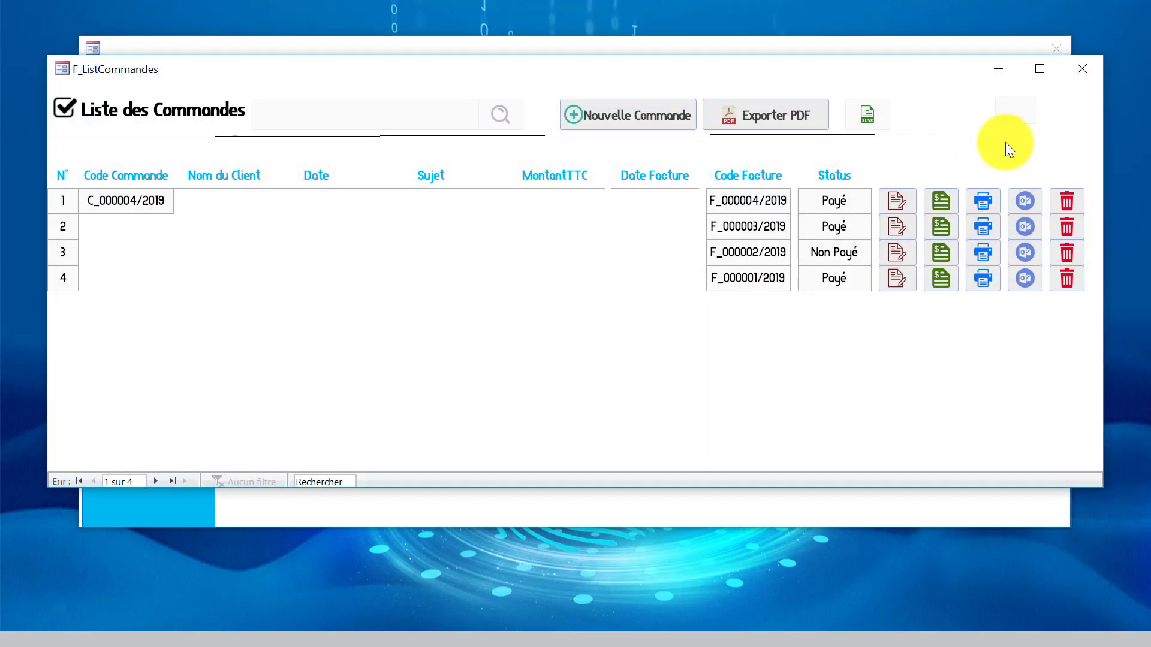
left_click(1085, 69)
left_click(728, 249)
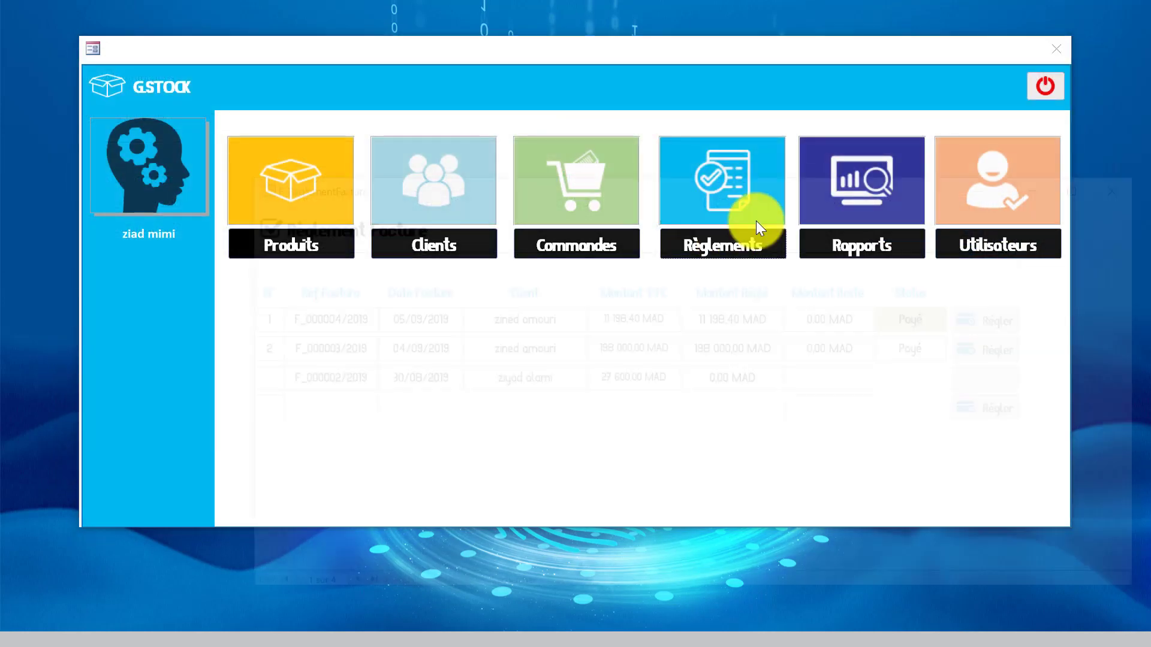
left_click(1130, 181)
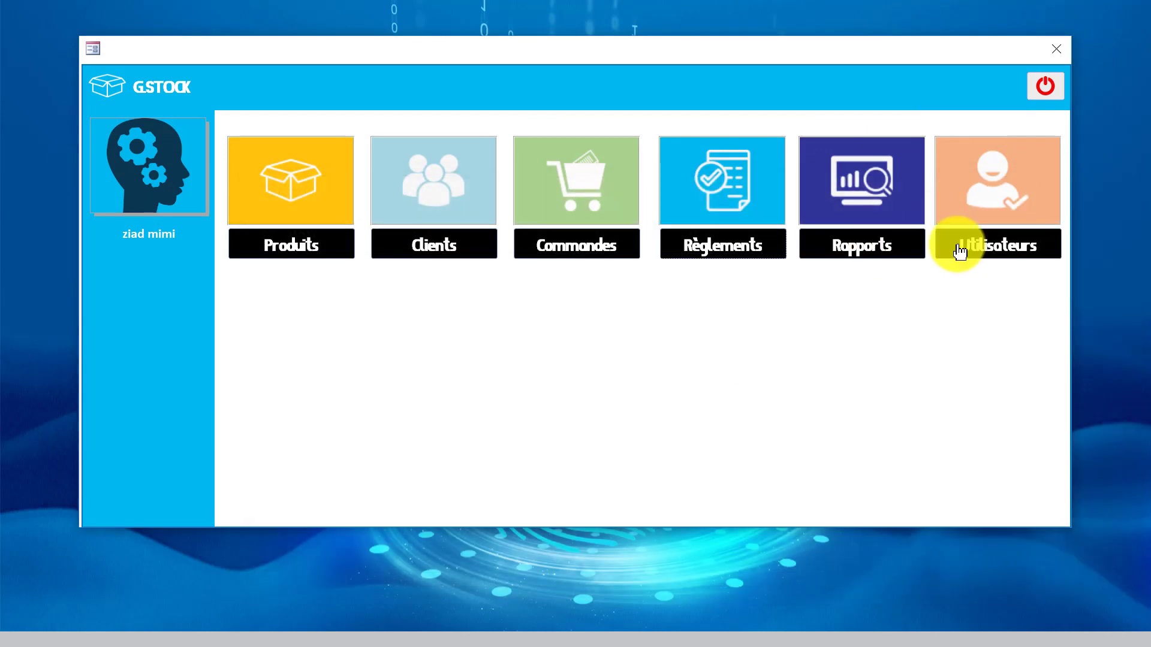
left_click(996, 247)
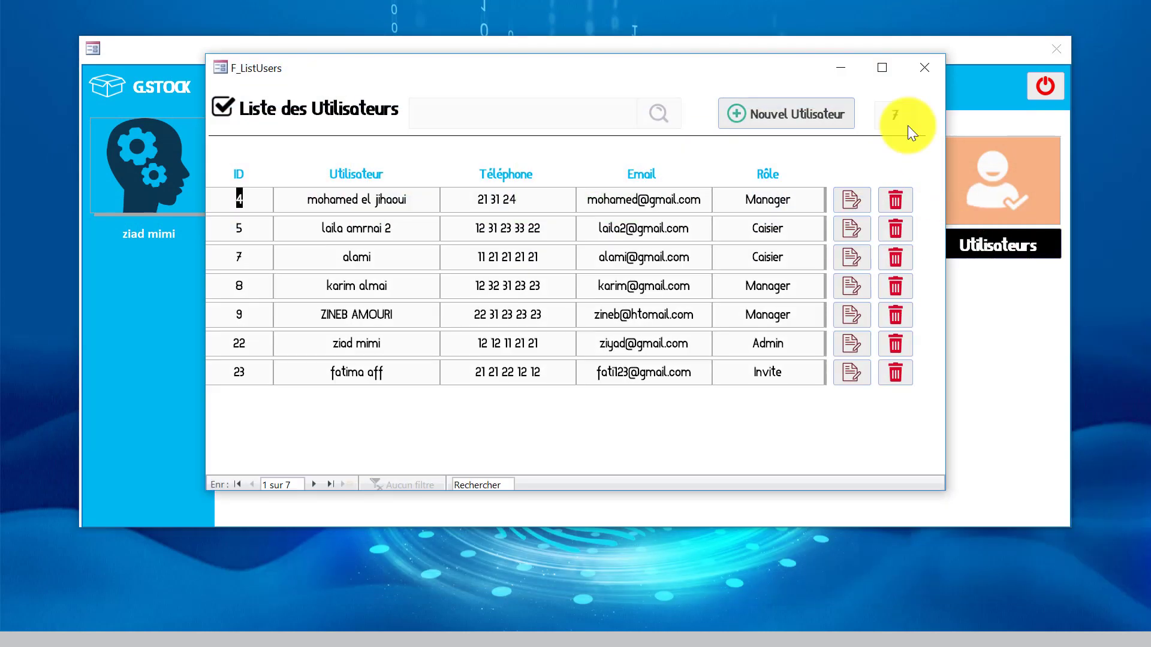
Switch from the user list to the product list and open the form for a new product.
left_click(926, 70)
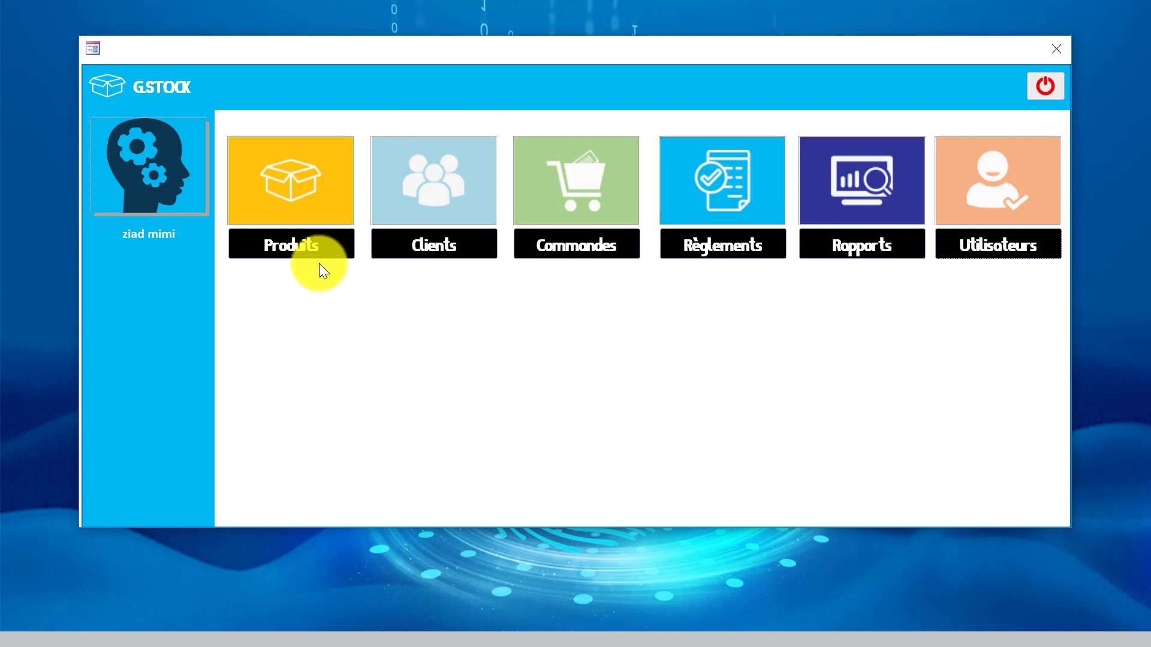
left_click(302, 252)
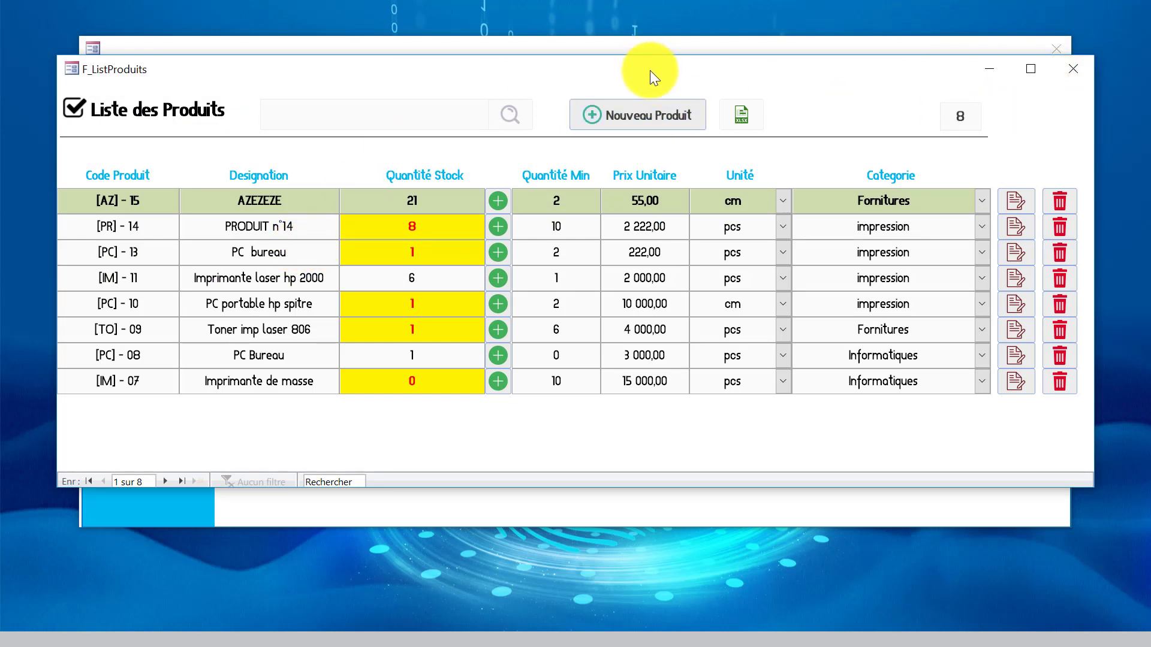
left_click_drag(650, 71, 656, 81)
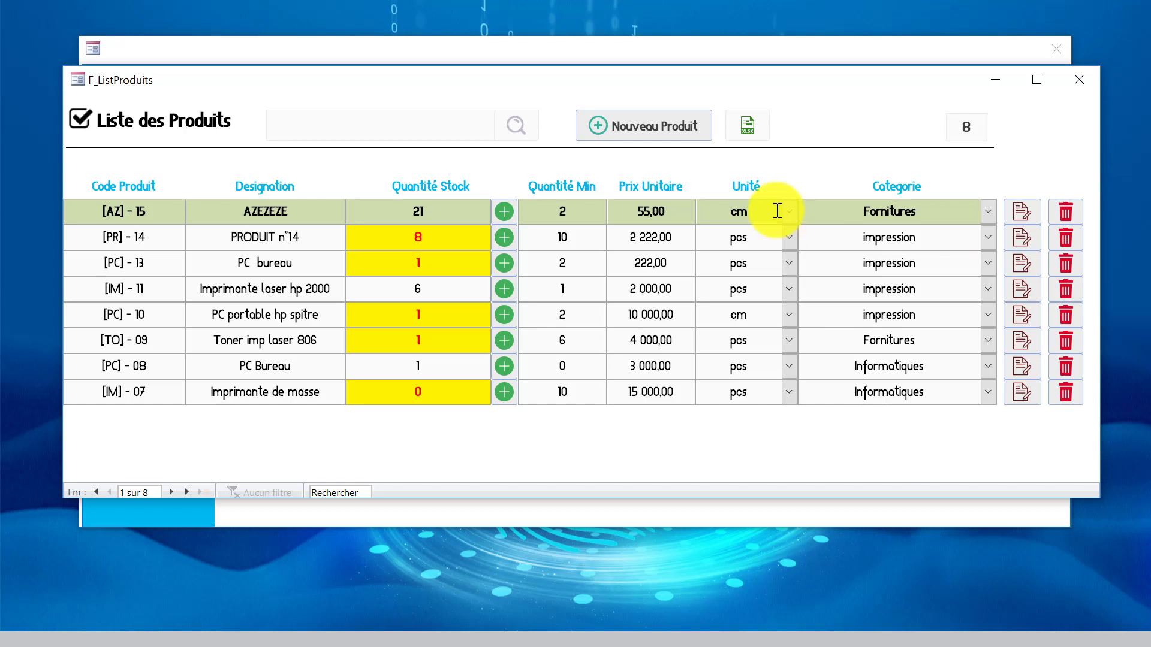
left_click(663, 127)
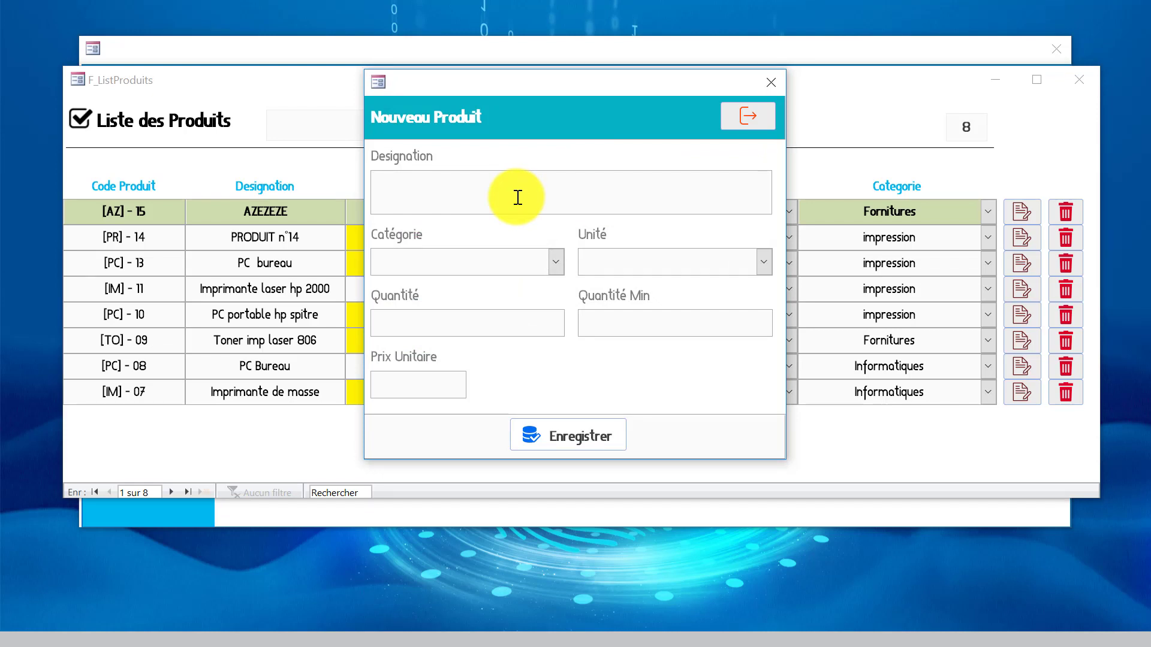
Enter "clavier usb" as the new product's designation, with category Informatiques and unit pcs.
type("clavier usb")
left_click(555, 262)
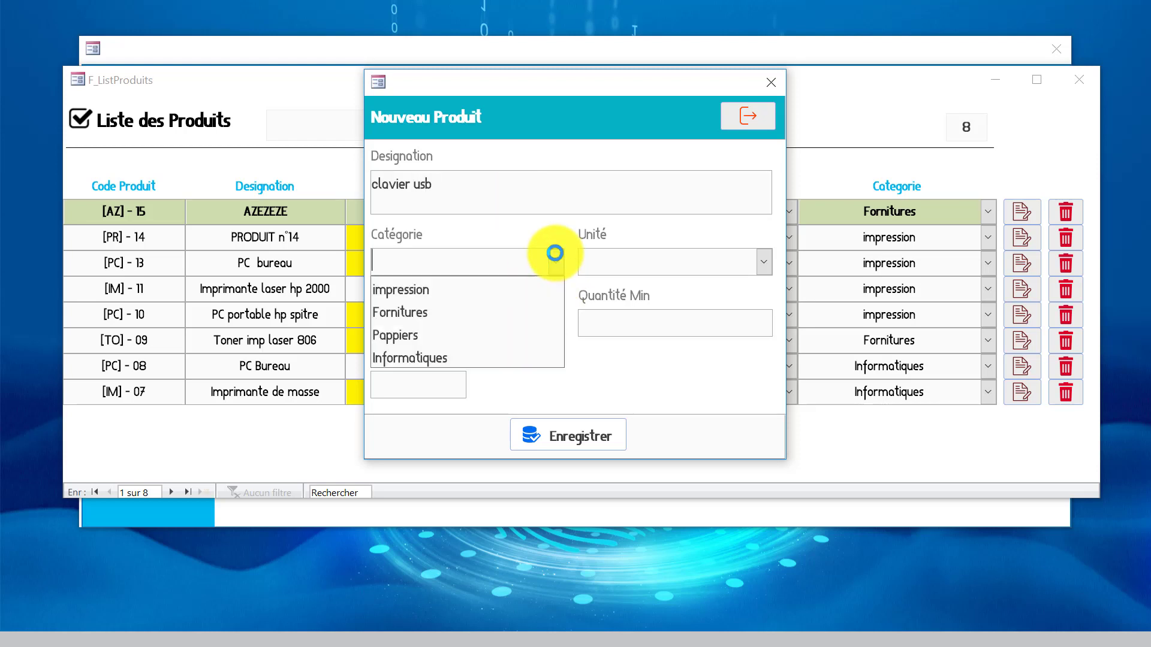
left_click(503, 289)
left_click(555, 262)
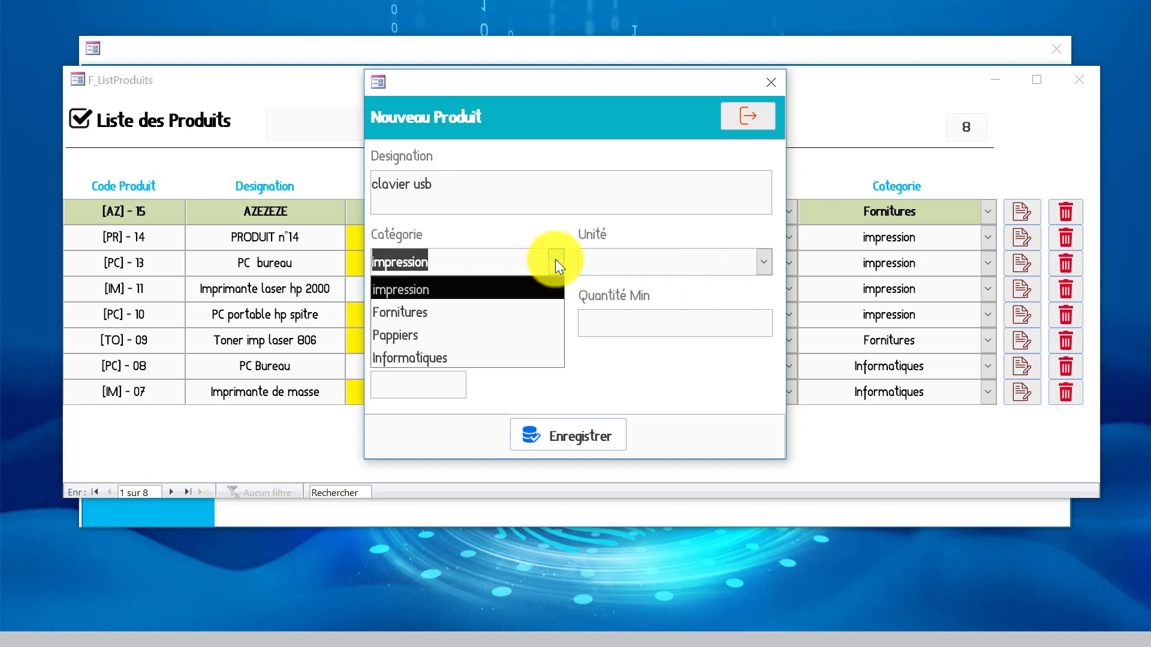
left_click(460, 357)
left_click(762, 263)
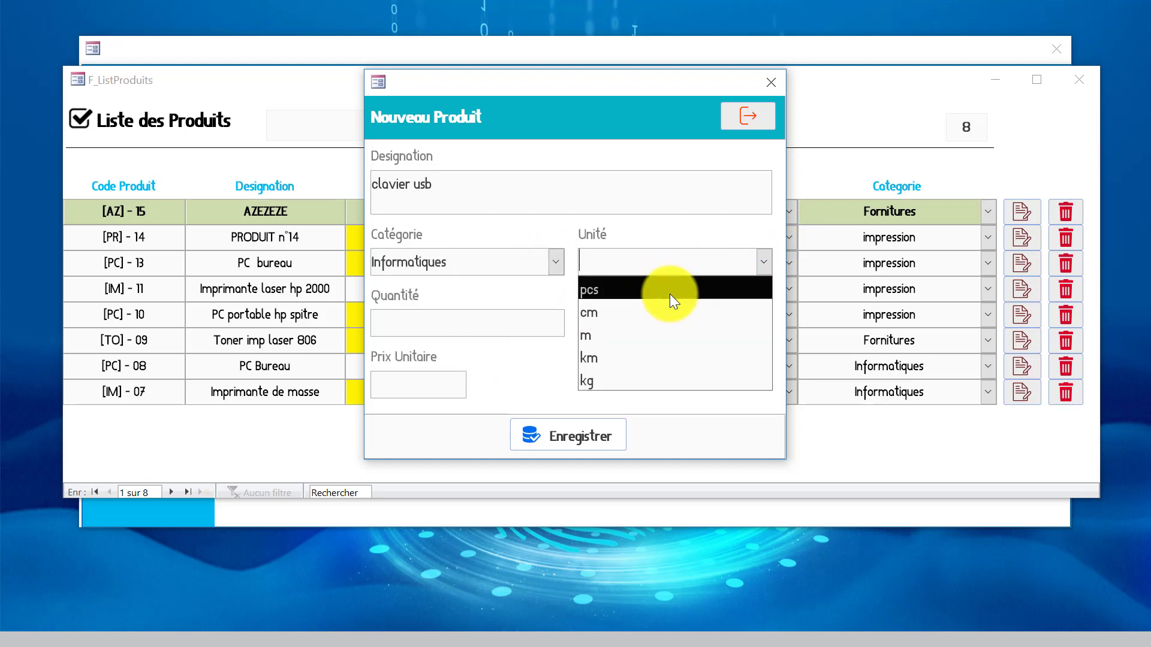
left_click(671, 292)
Set the new product's quantity to 123, minimum quantity to 1 and unit price to 50.
left_click(488, 326)
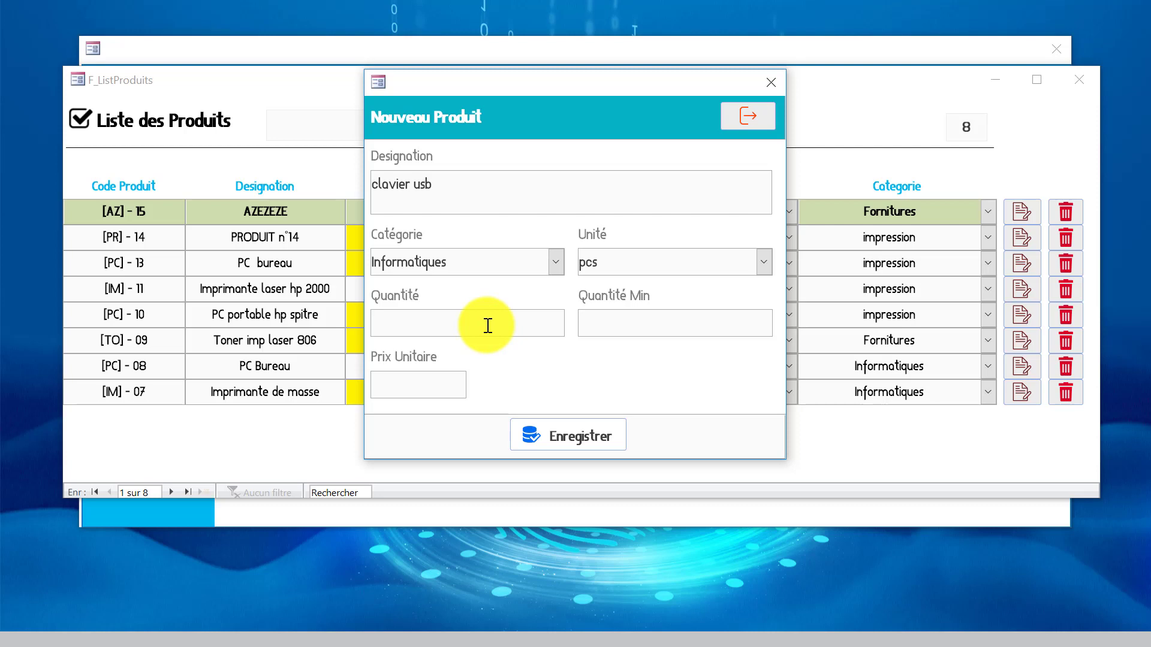
type("123")
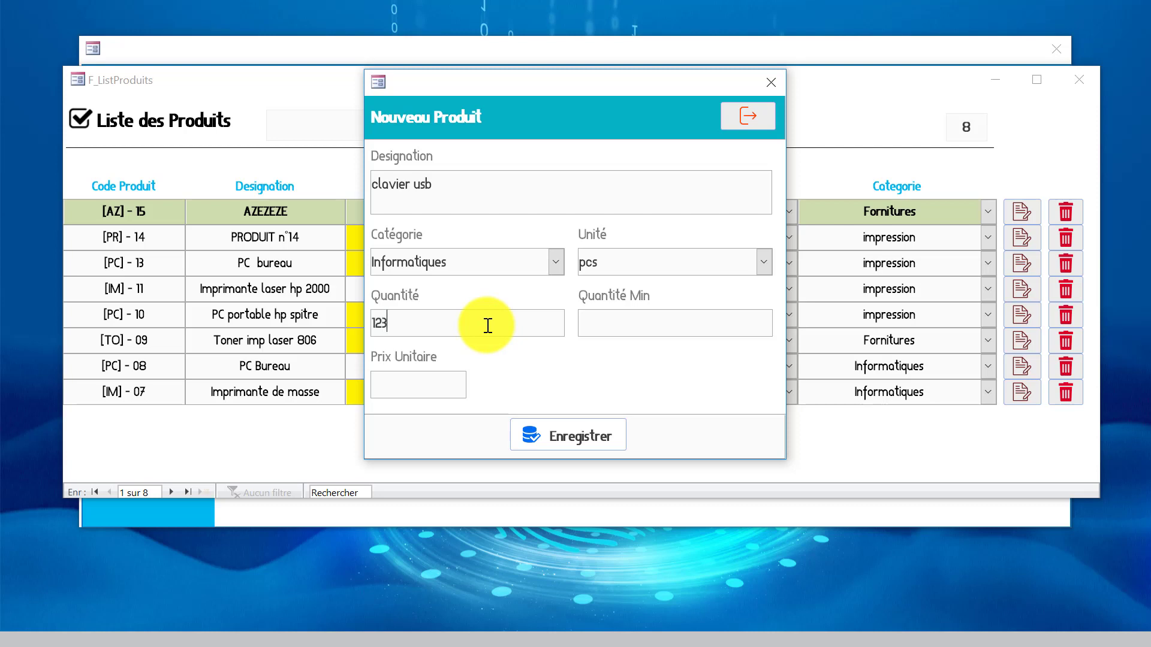
left_click(670, 324)
type("1")
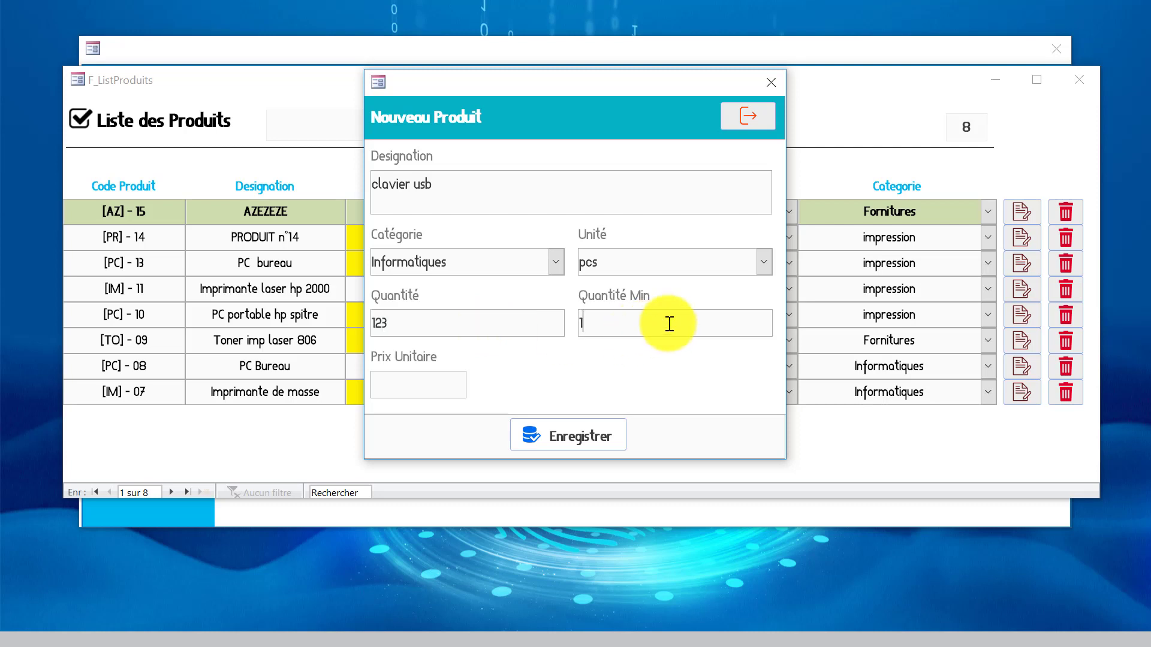
left_click(401, 390)
type("17")
left_click_drag(400, 387, 355, 389)
key("BackSpace")
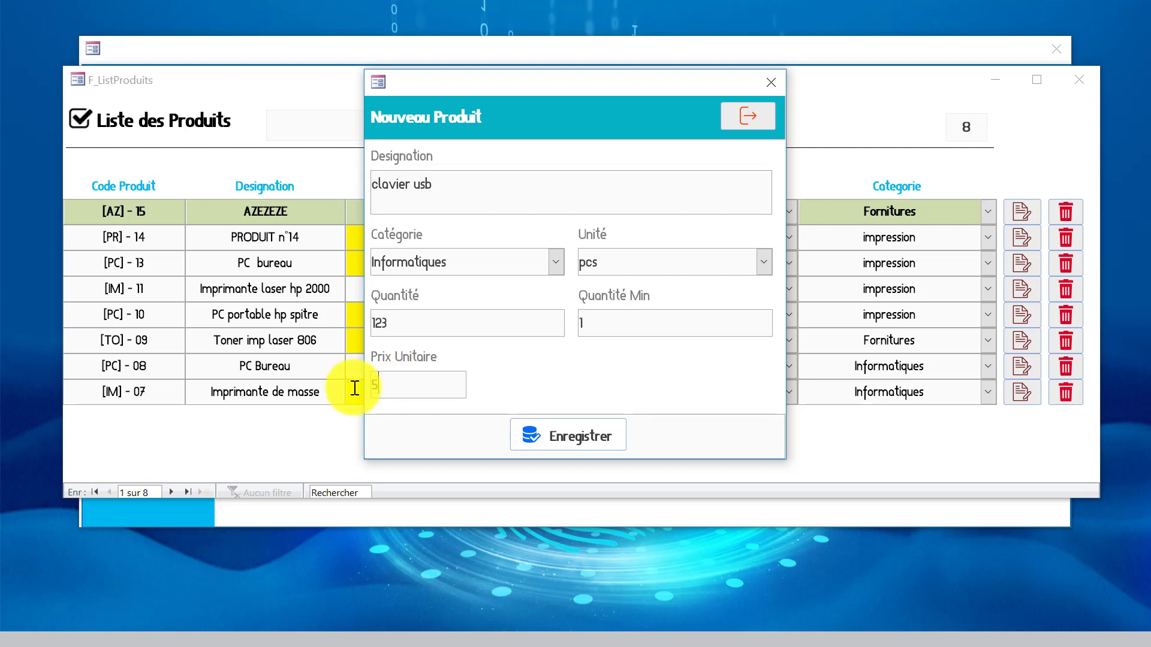
type("50")
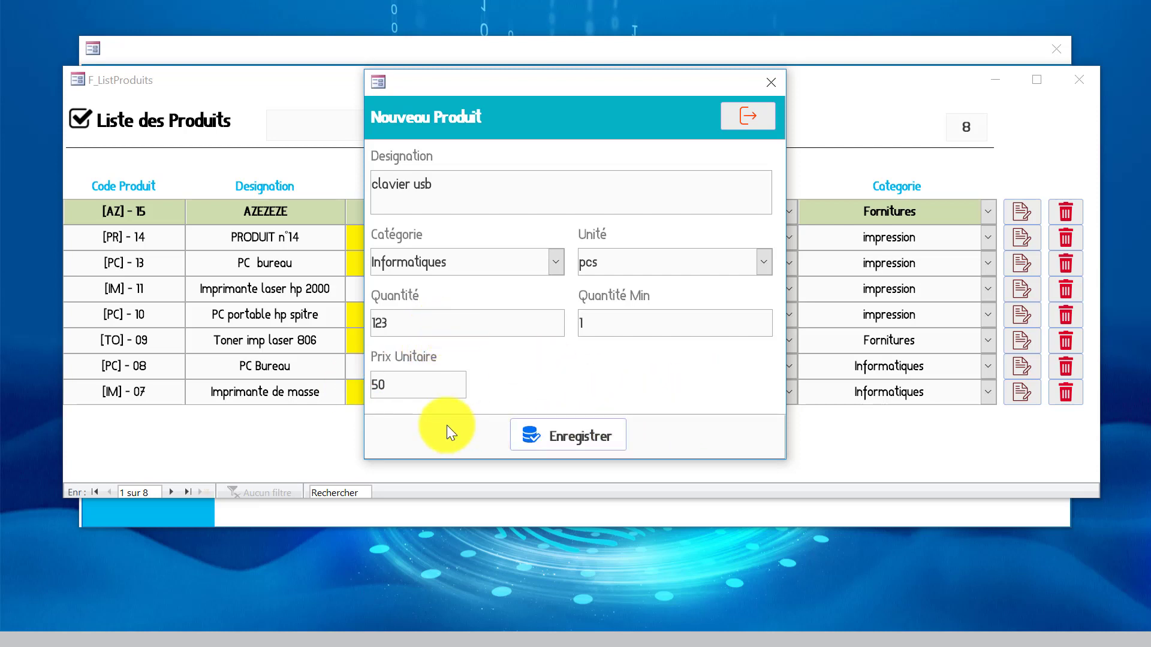
Try to save the new product and open the code of the save routine in the debugger.
left_click(567, 433)
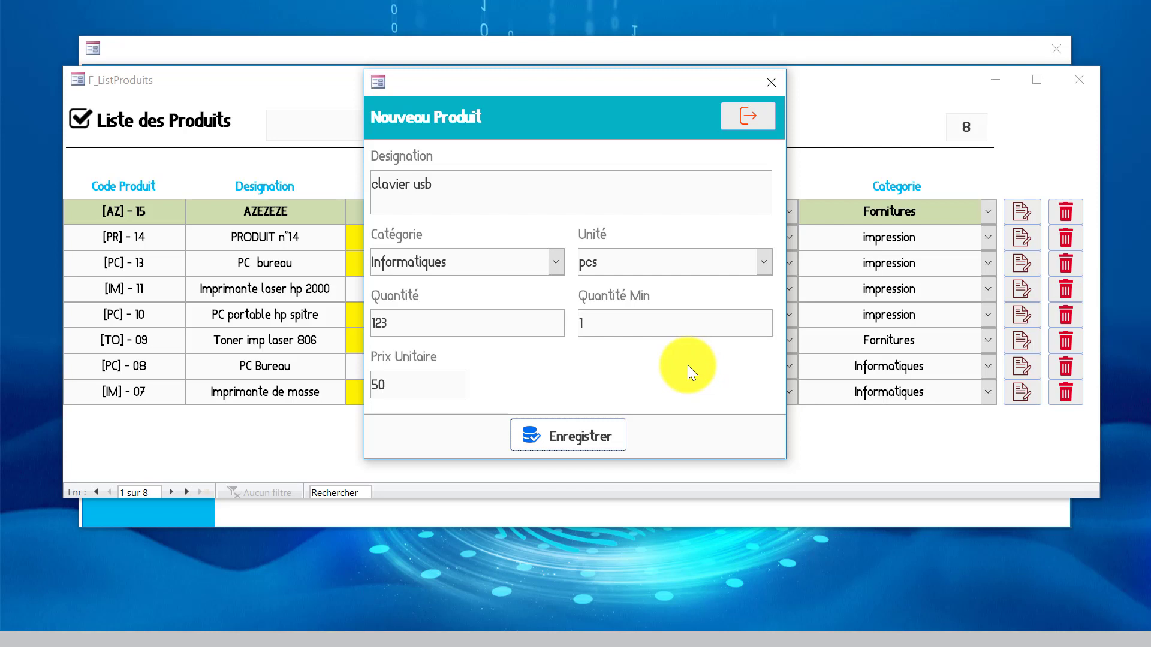
left_click(556, 434)
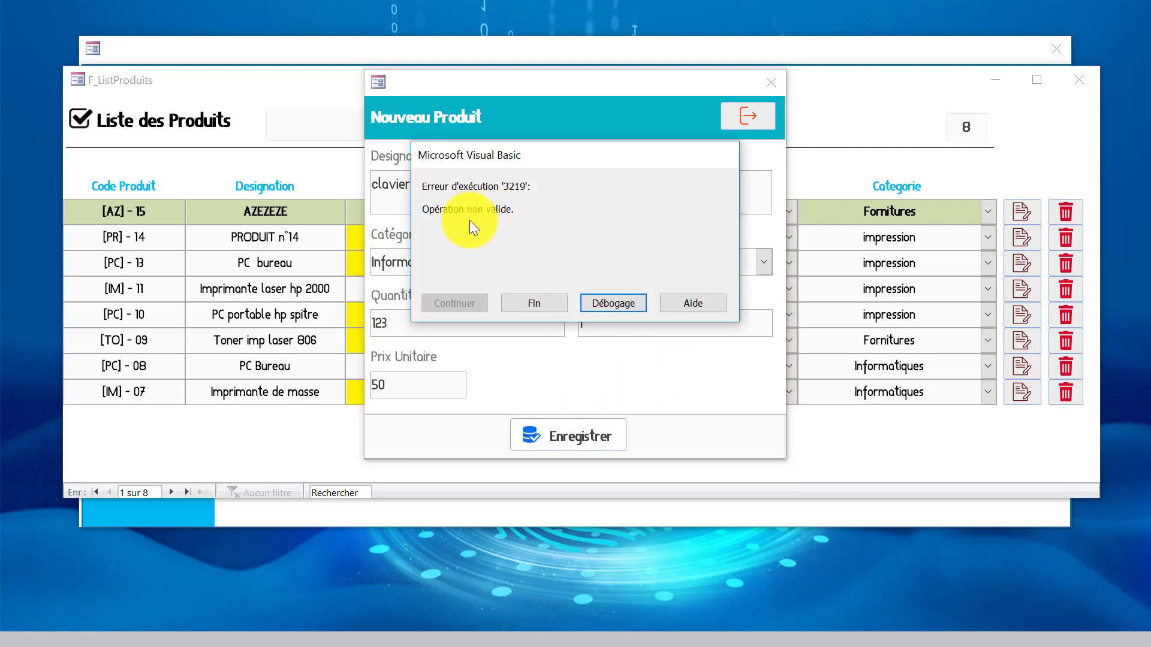
left_click(607, 306)
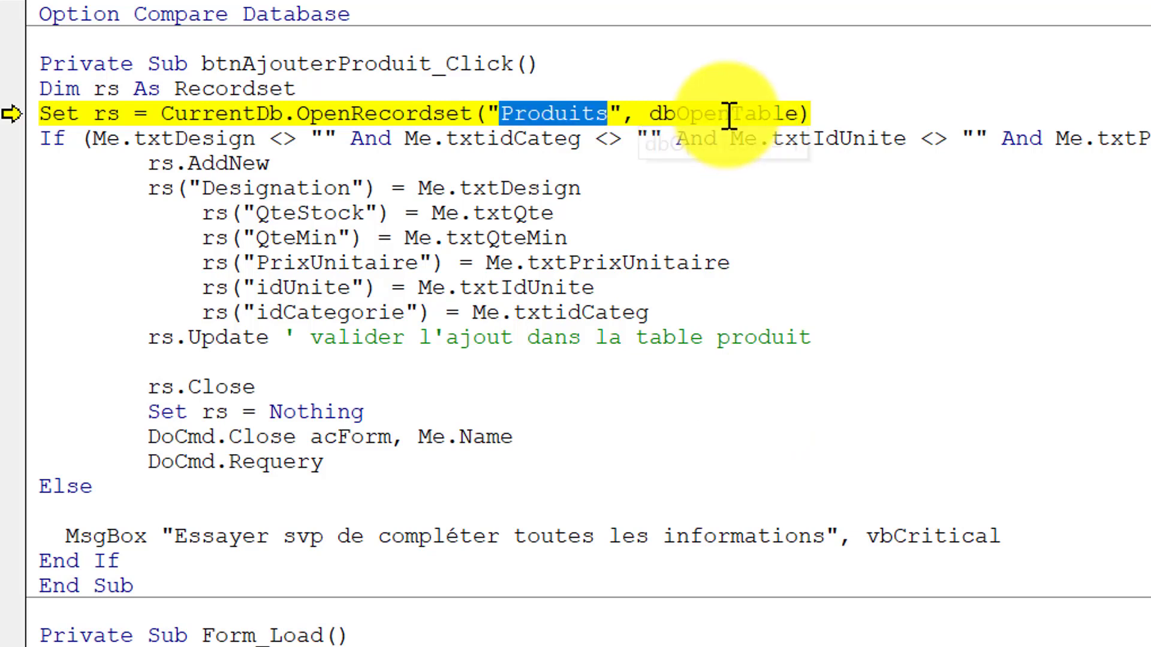
Set up a replacement of dbOpenTable with dbopendynaset across the whole current project.
mouse_move(730, 113)
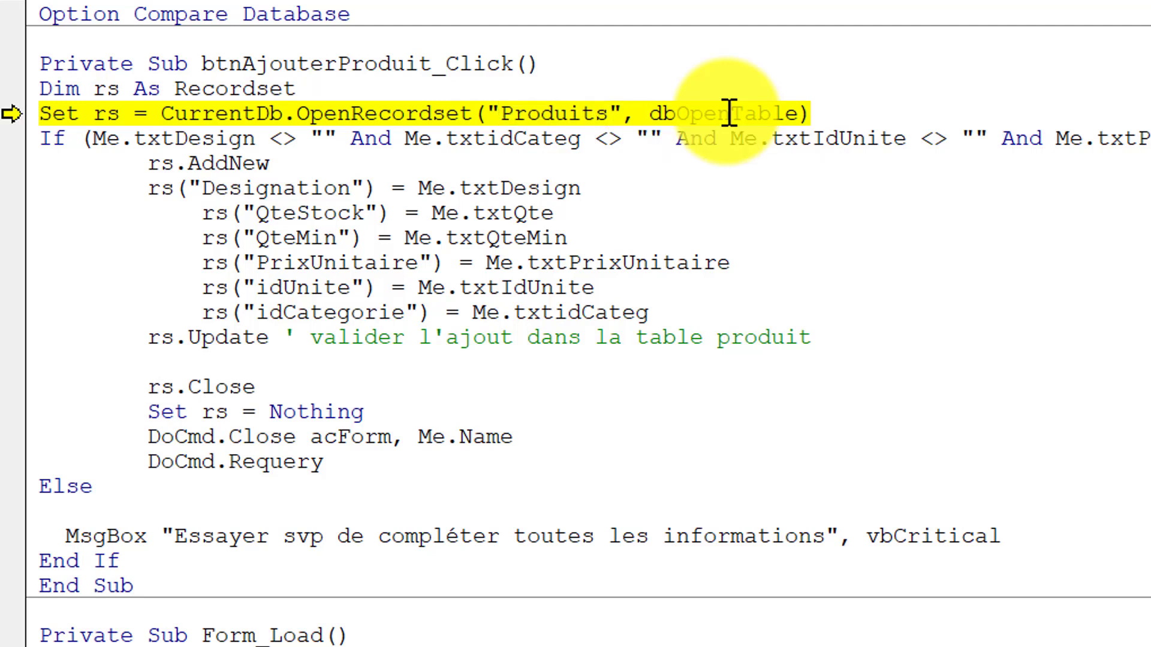
double_click(729, 113)
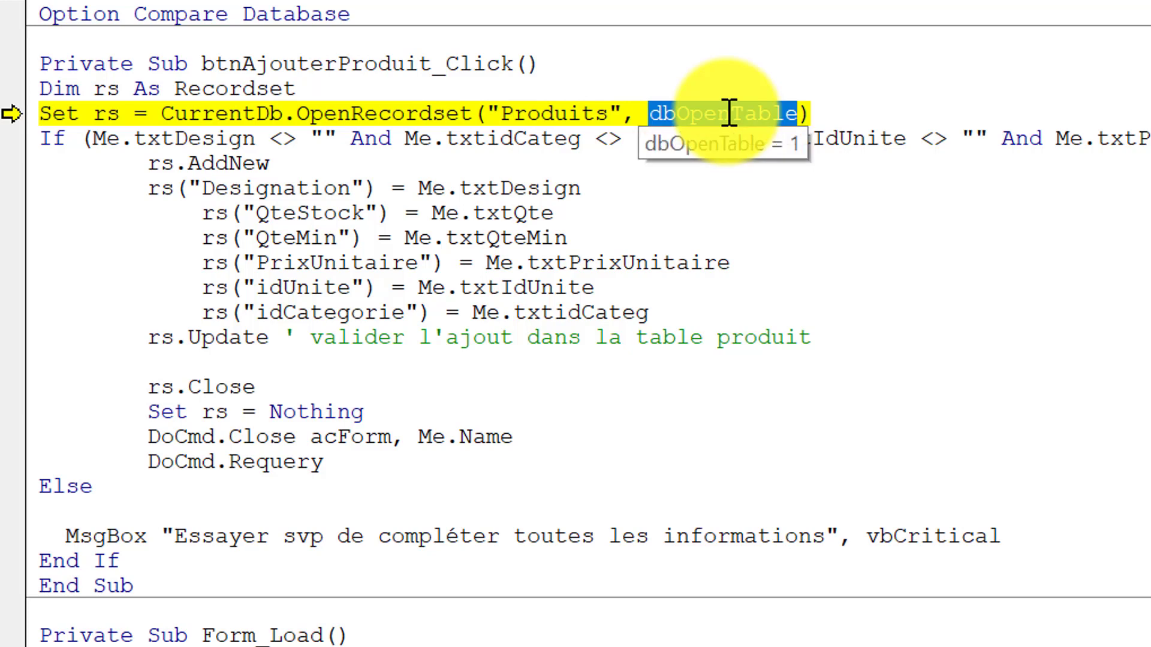
key("ctrl+f")
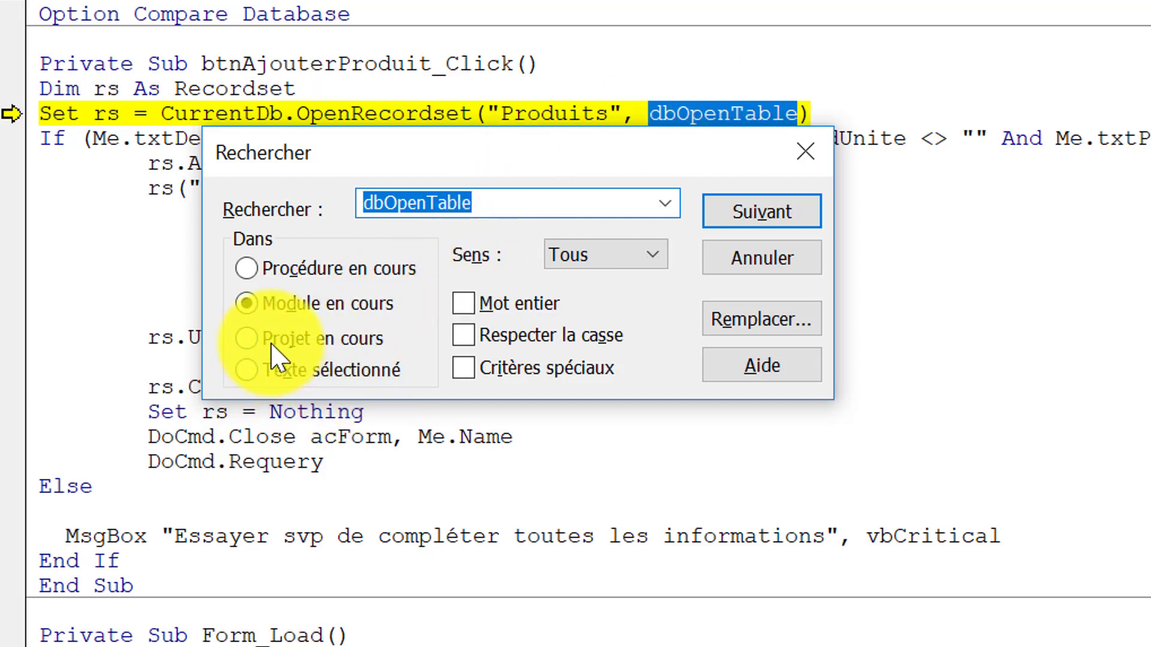
left_click(249, 337)
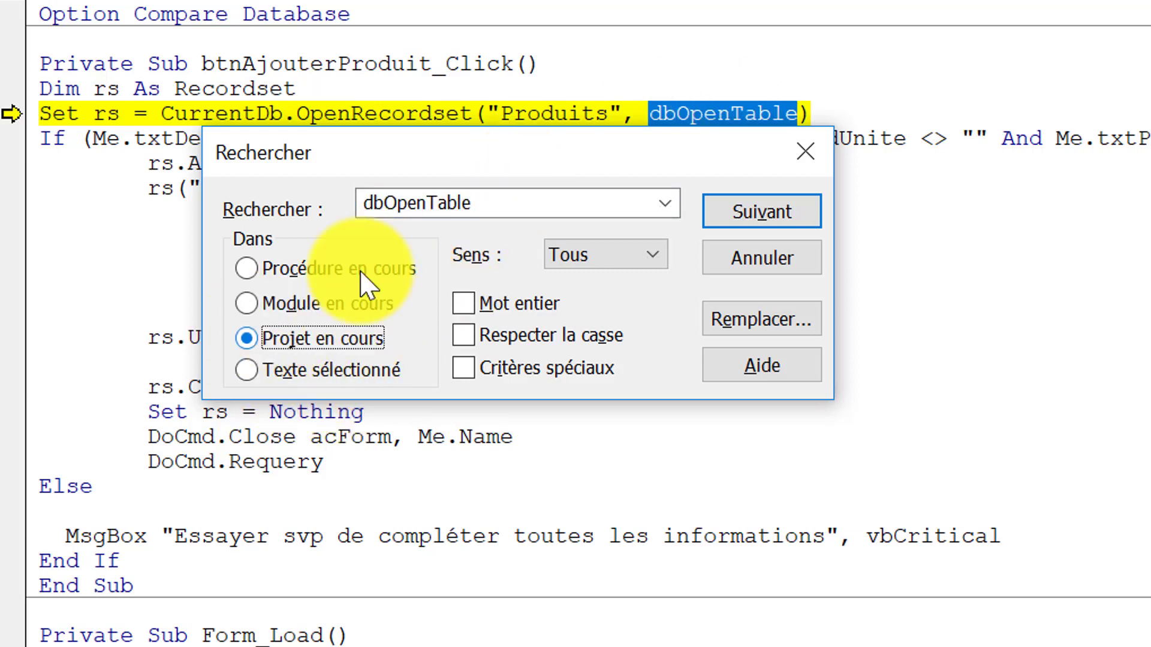
double_click(496, 201)
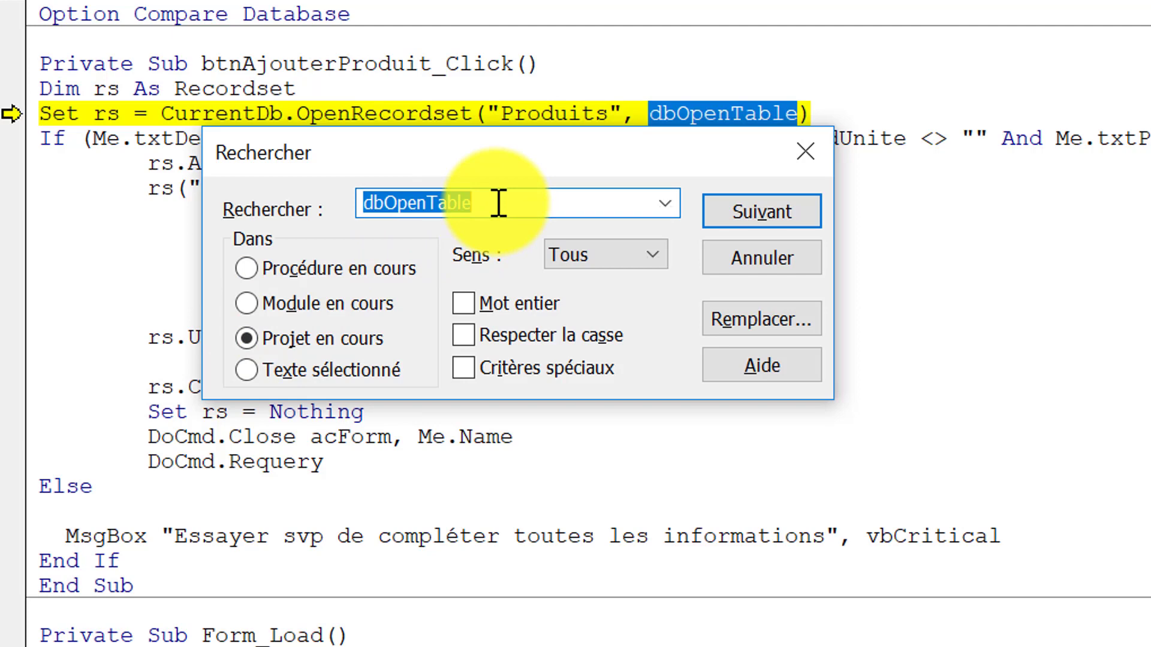
left_click(779, 324)
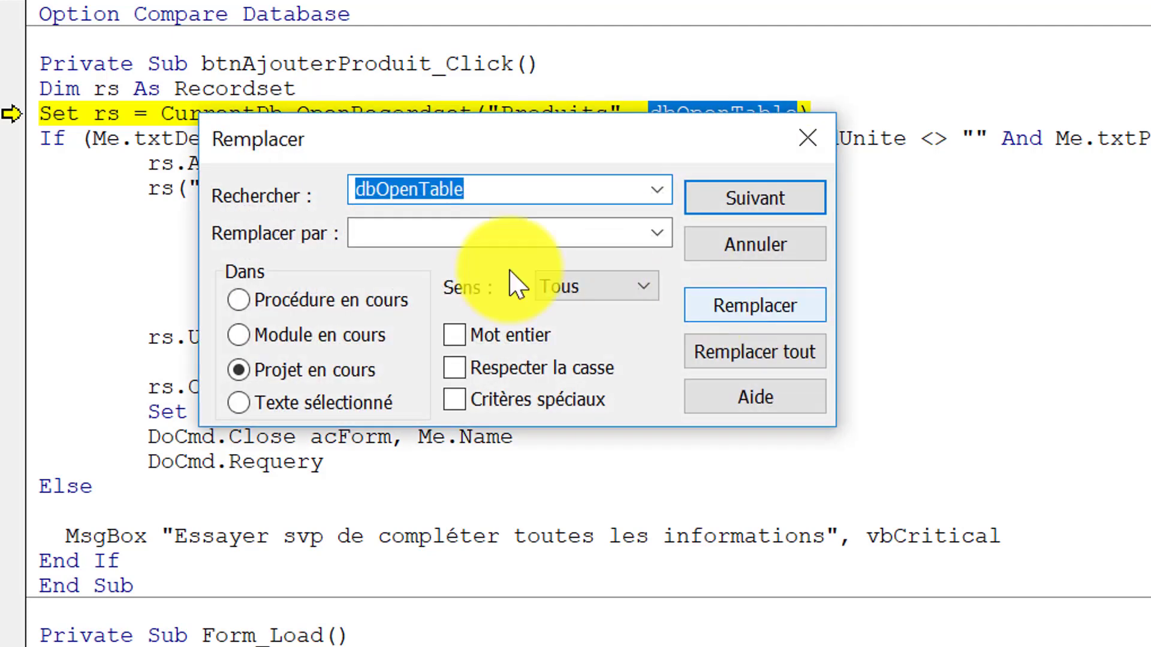
left_click(411, 233)
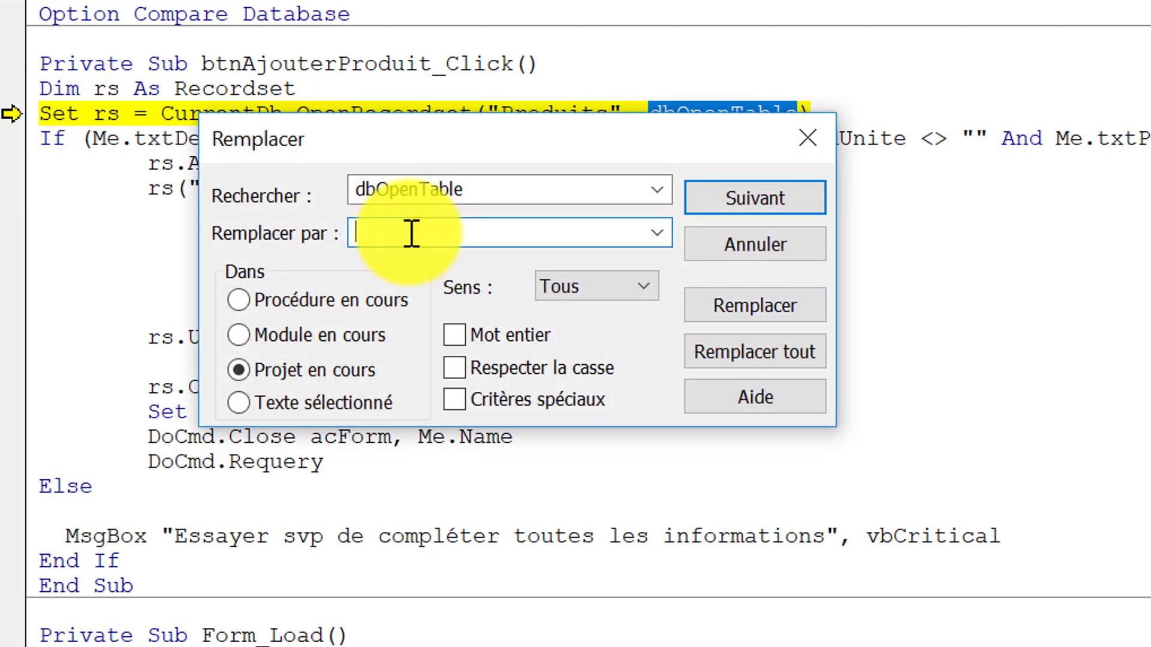
type("d")
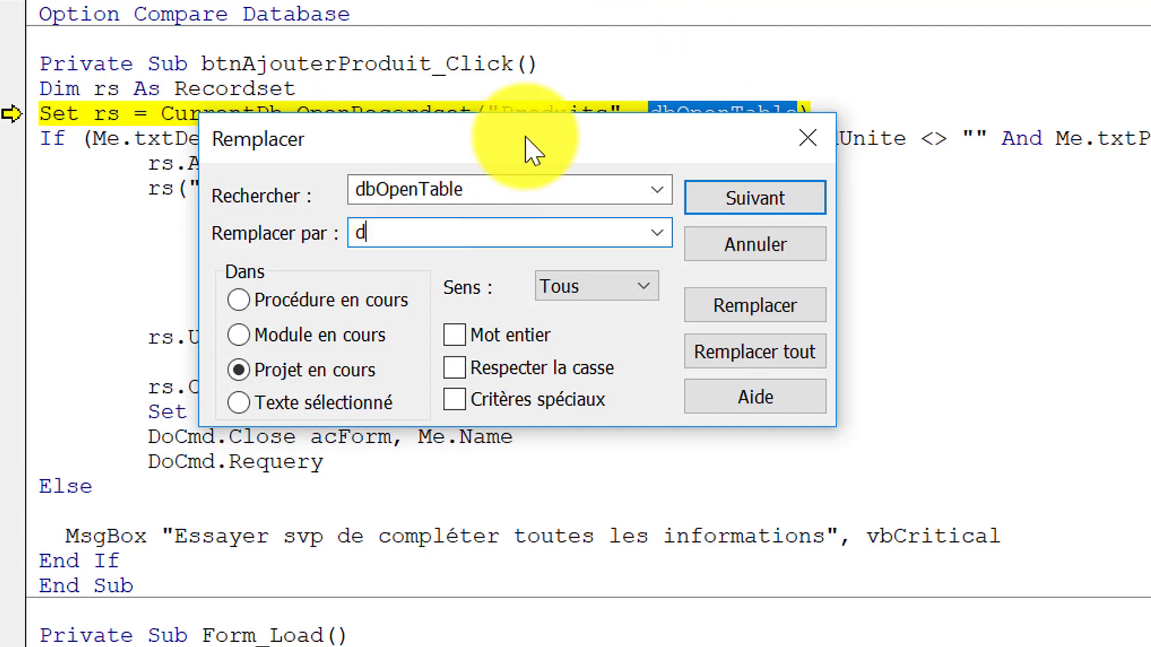
left_click_drag(572, 142, 763, 293)
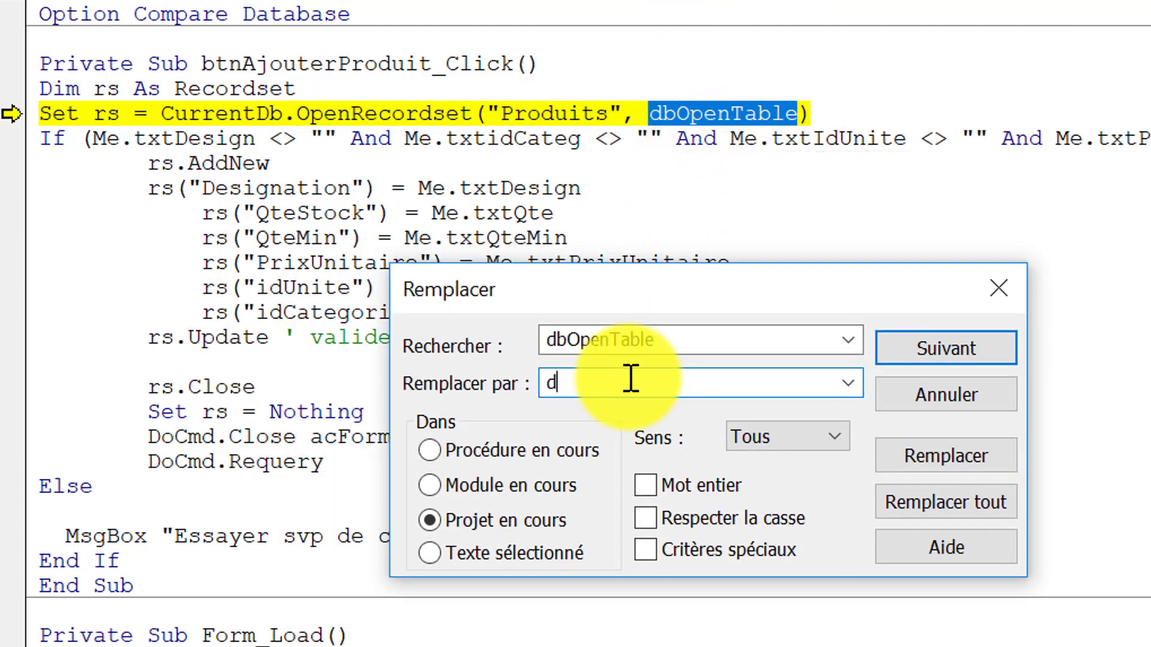
type("bopendynaset")
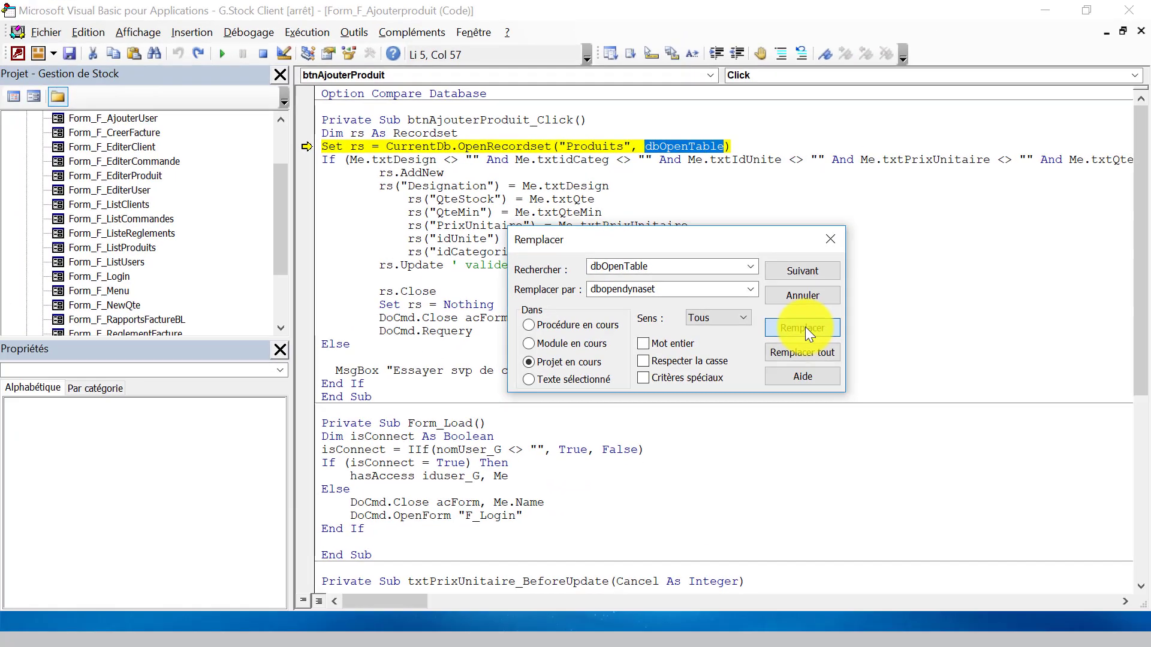
Replace dbOpenTable one occurrence at a time in the add-product, add-client and add-order form code, and end the replacement.
left_click(952, 460)
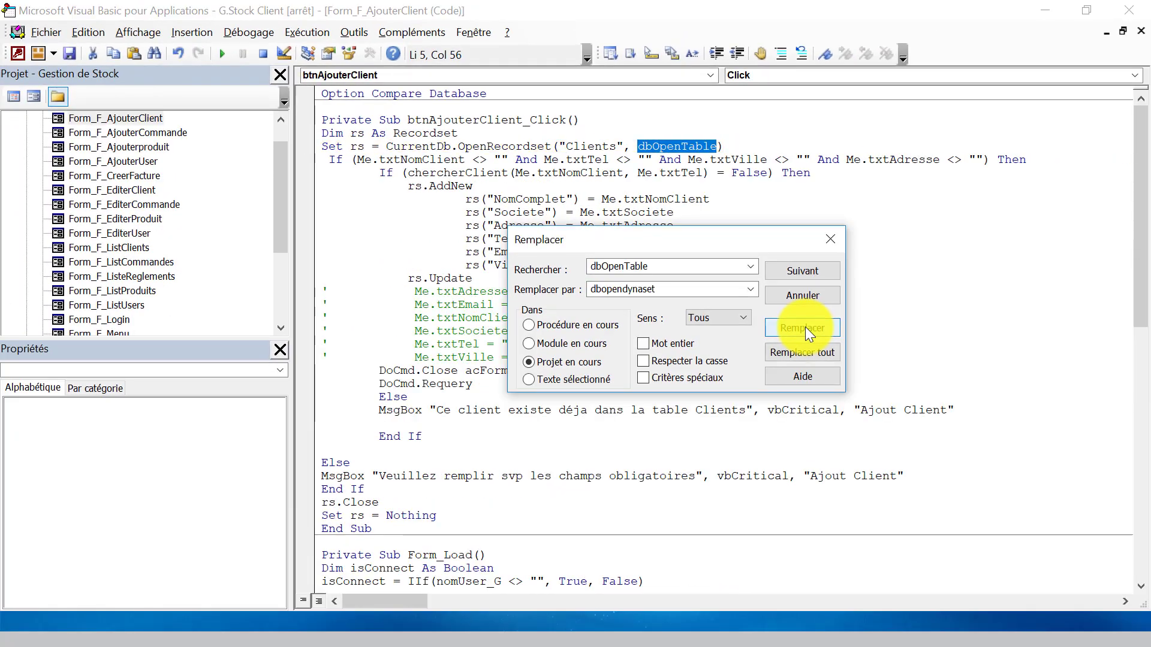
left_click(804, 327)
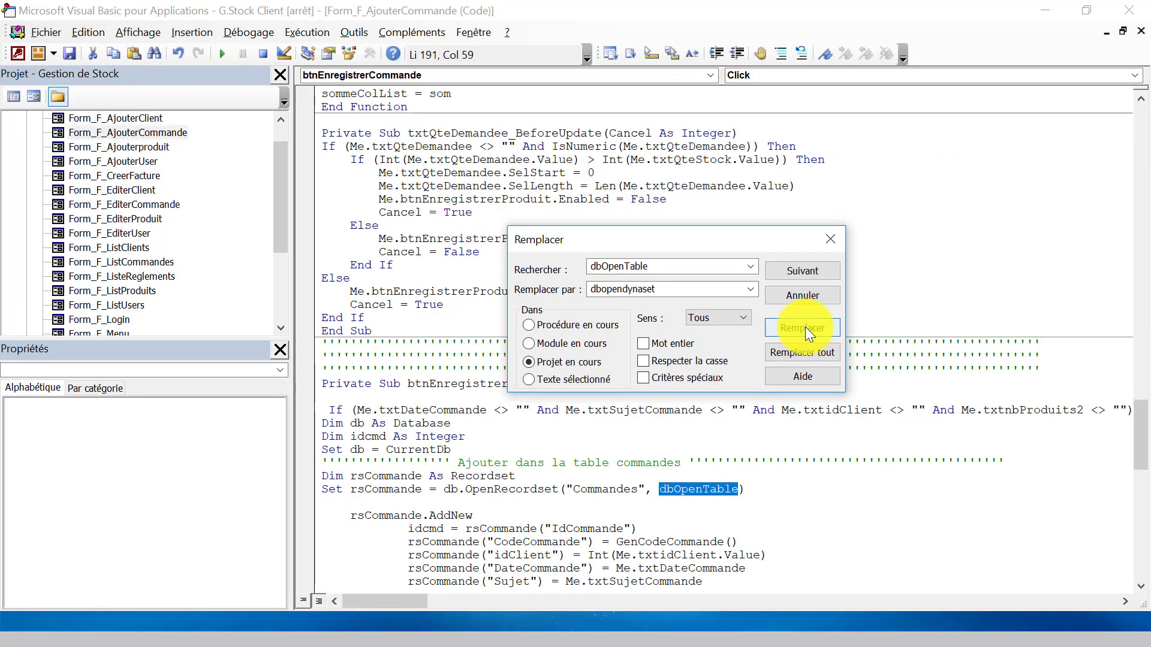
left_click(805, 328)
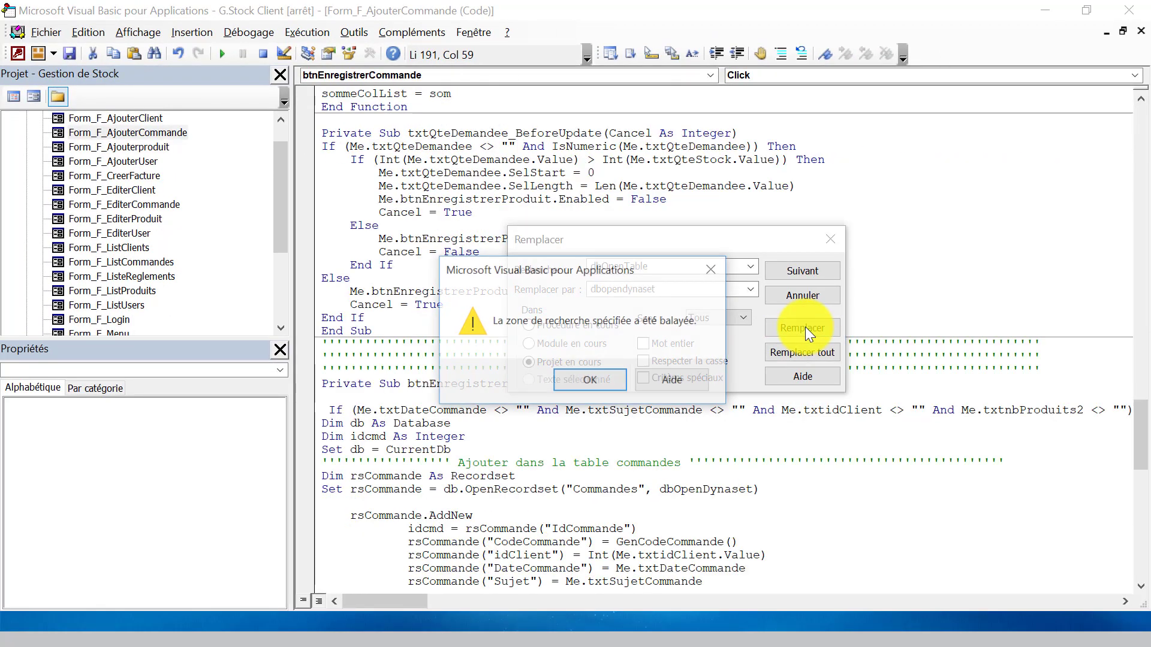
left_click(595, 379)
left_click(830, 239)
left_click(693, 133)
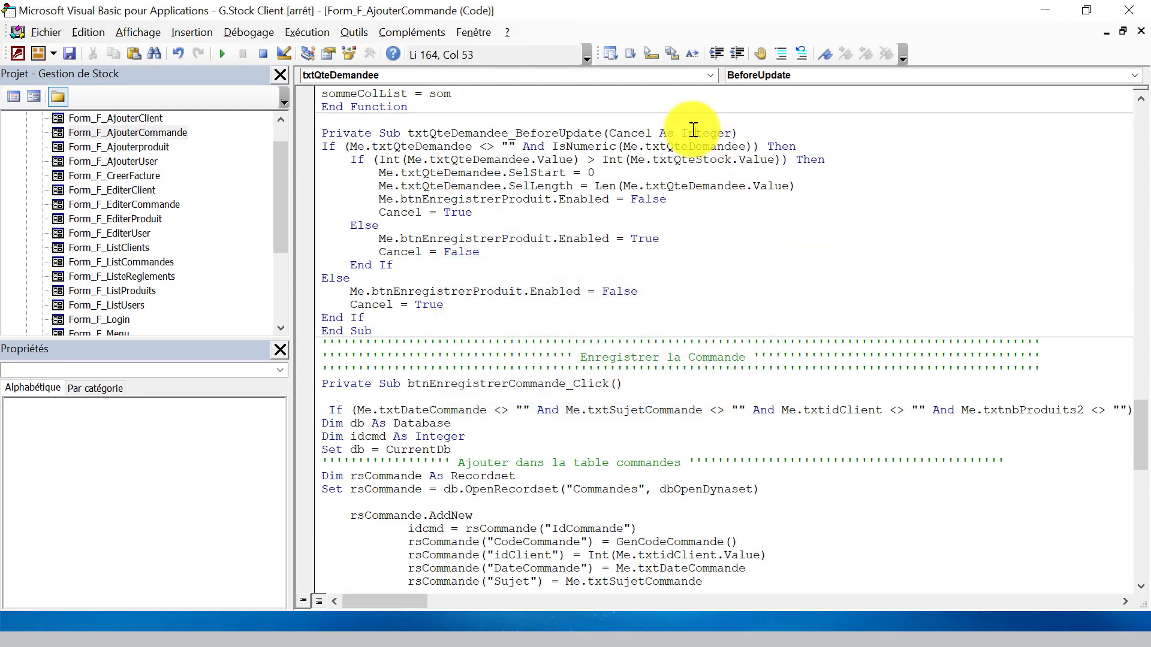
scroll(471, 123, "up", 10)
scroll(472, 126, "up", 5)
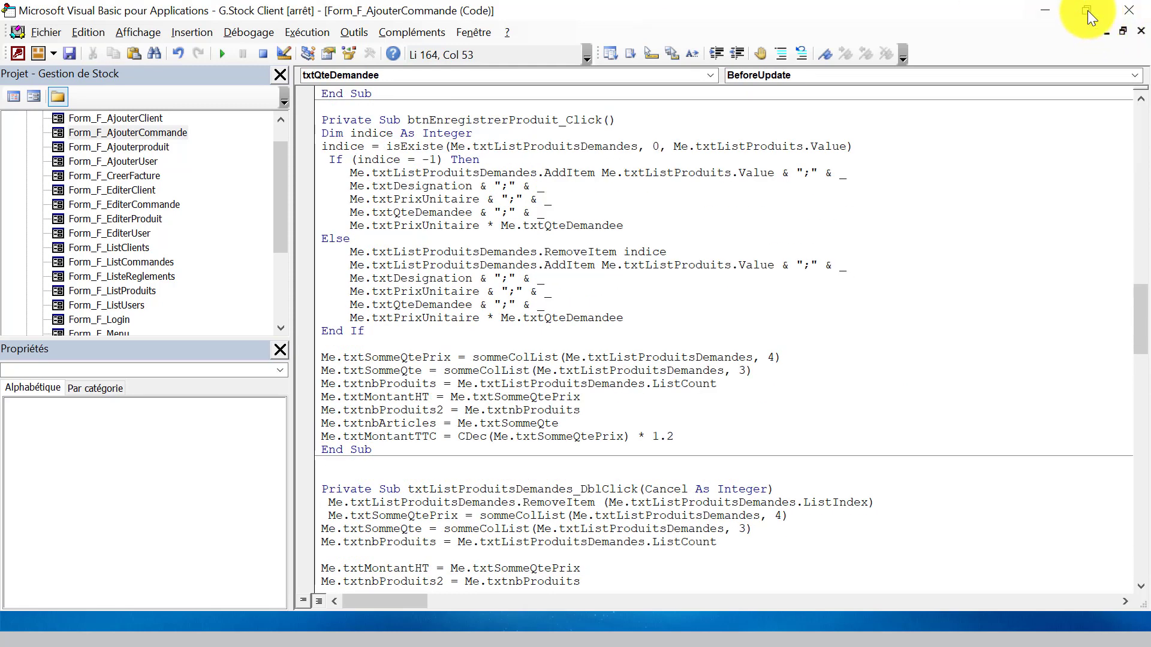
Stop the halted code execution and save the "clavier usb" product again from the new product form.
left_click(1045, 9)
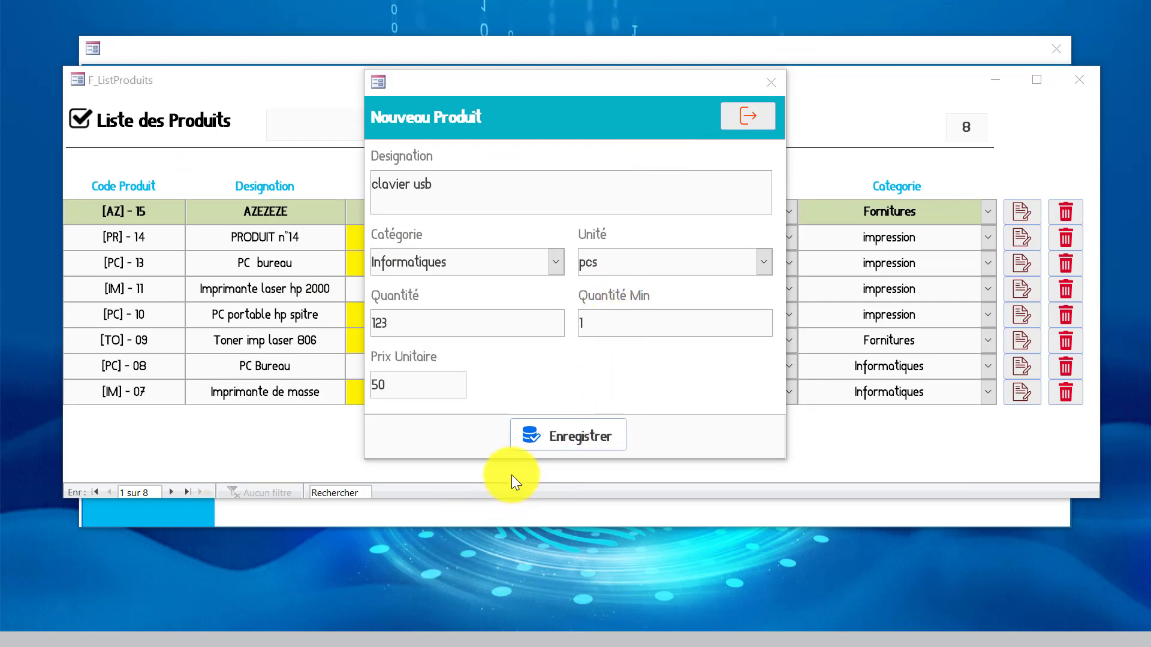
key("alt+Tab")
left_click(429, 251)
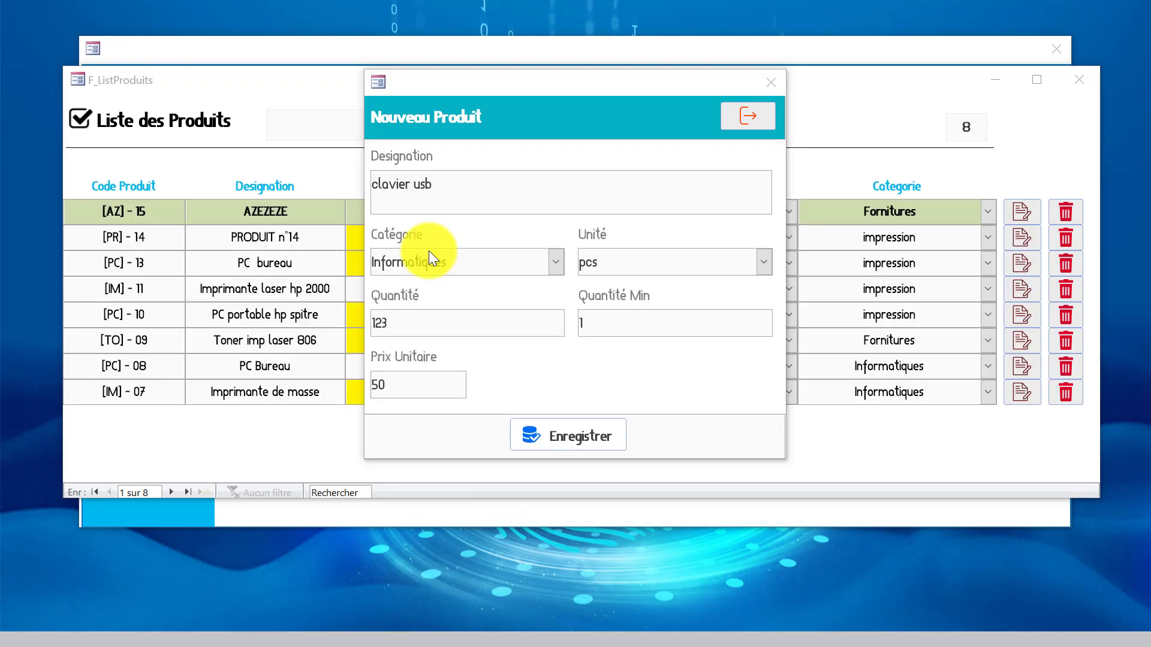
left_click(265, 52)
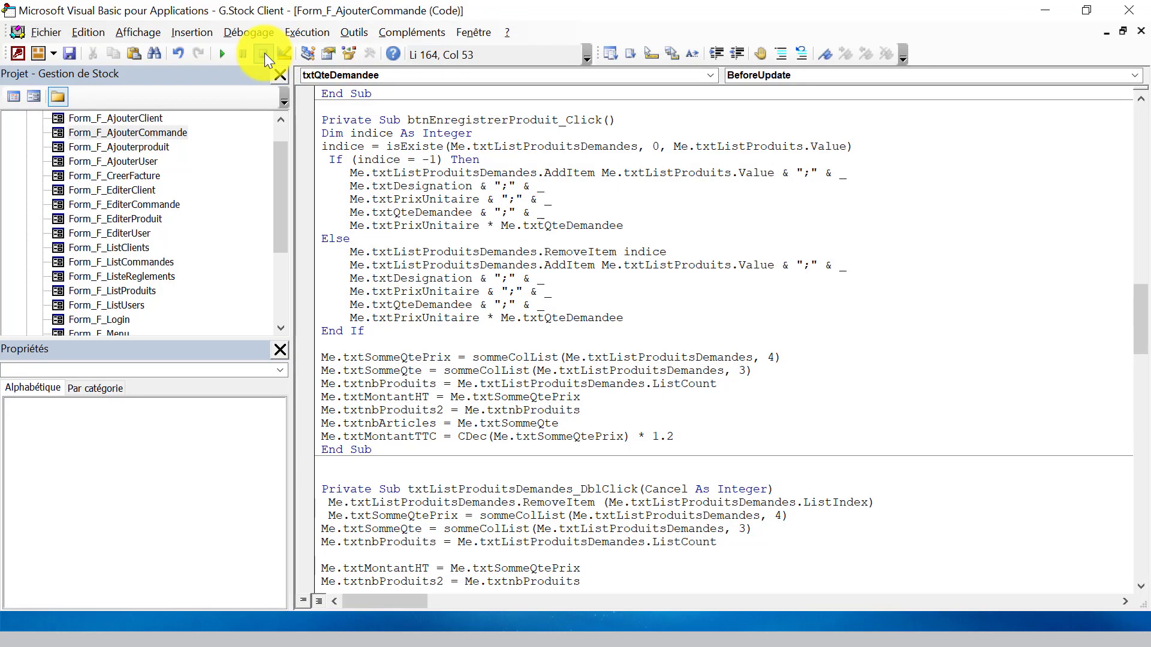
left_click(565, 168)
left_click(1045, 10)
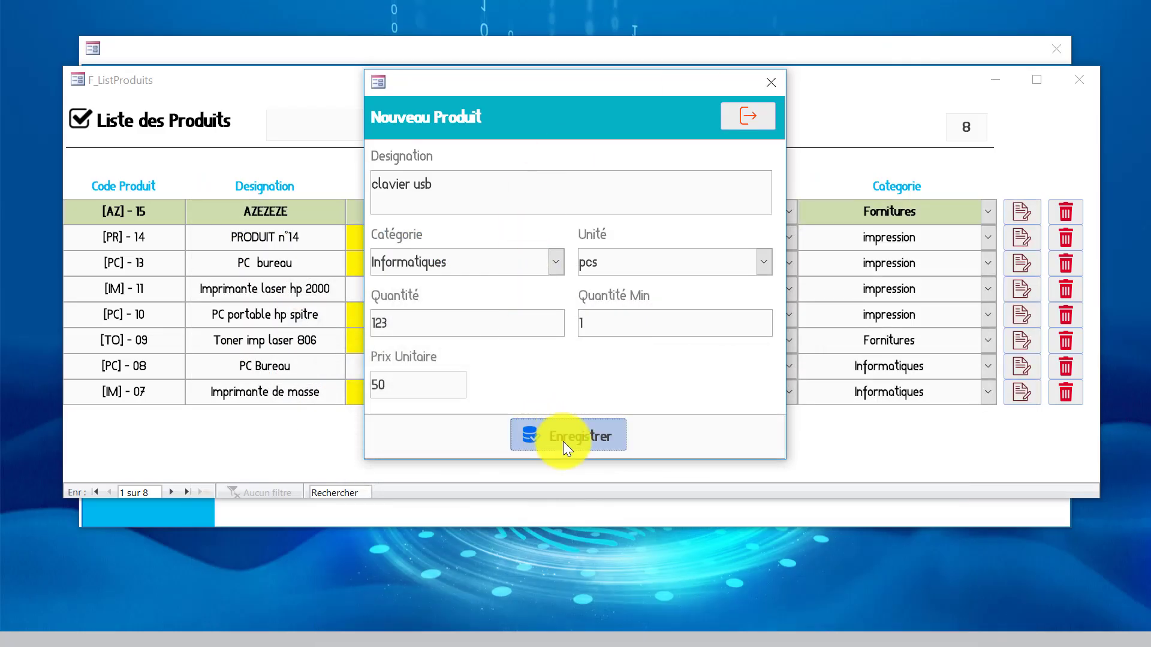
left_click(576, 441)
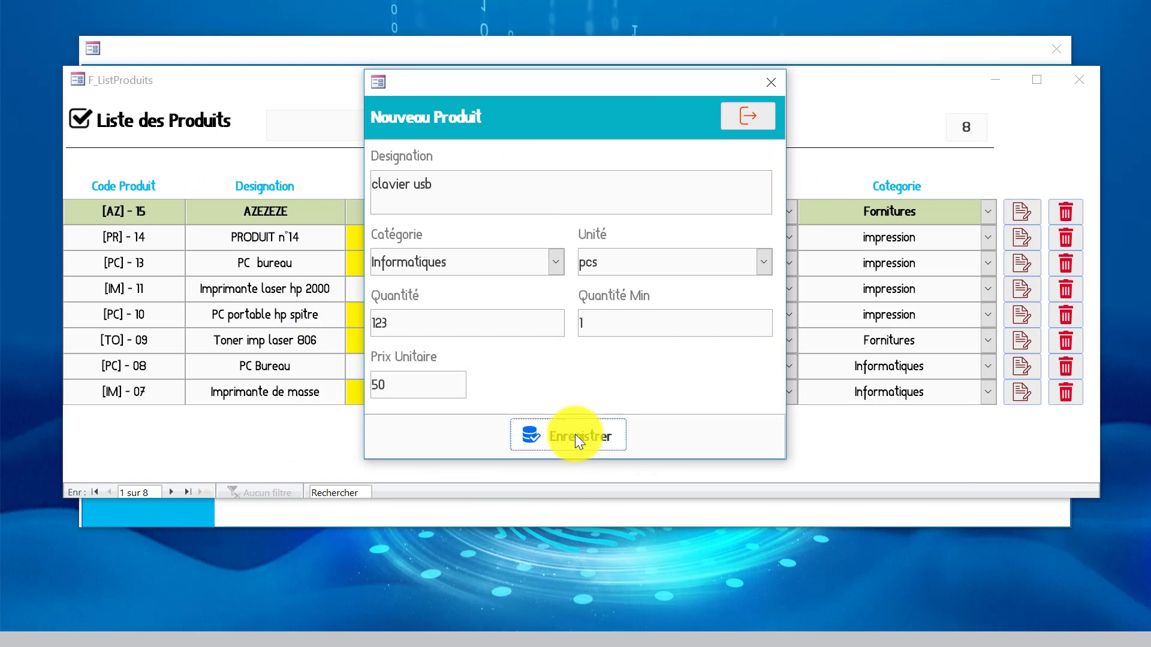
Finish saving the new product, try to start another one from the product list, and close the login form.
left_click(506, 339)
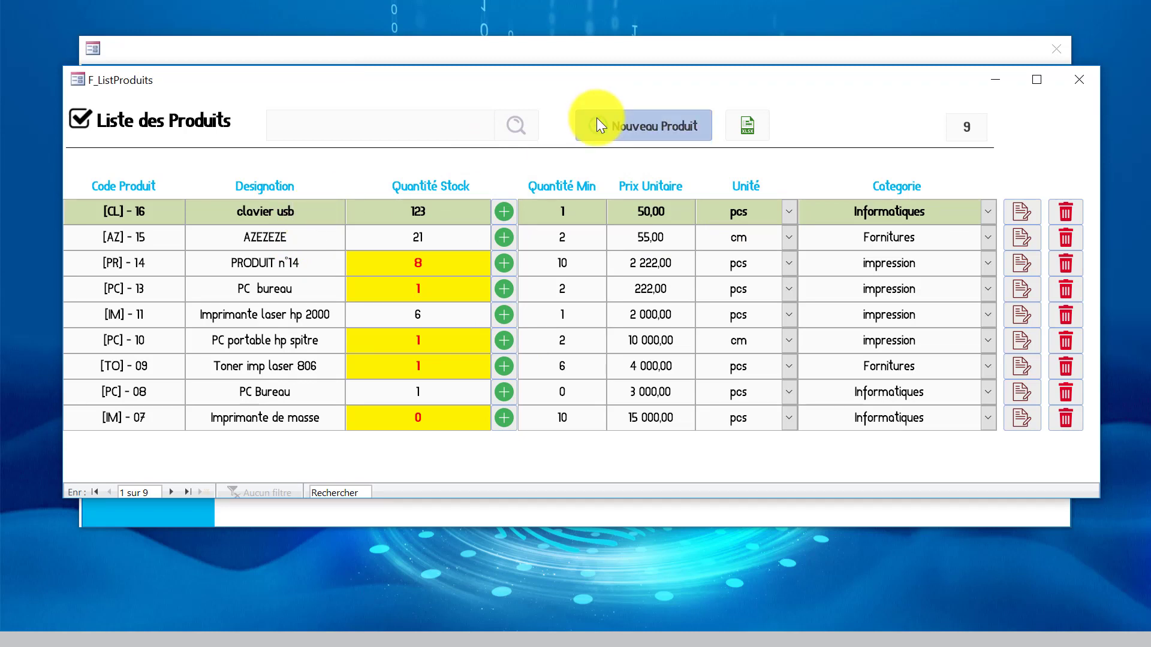
left_click(645, 123)
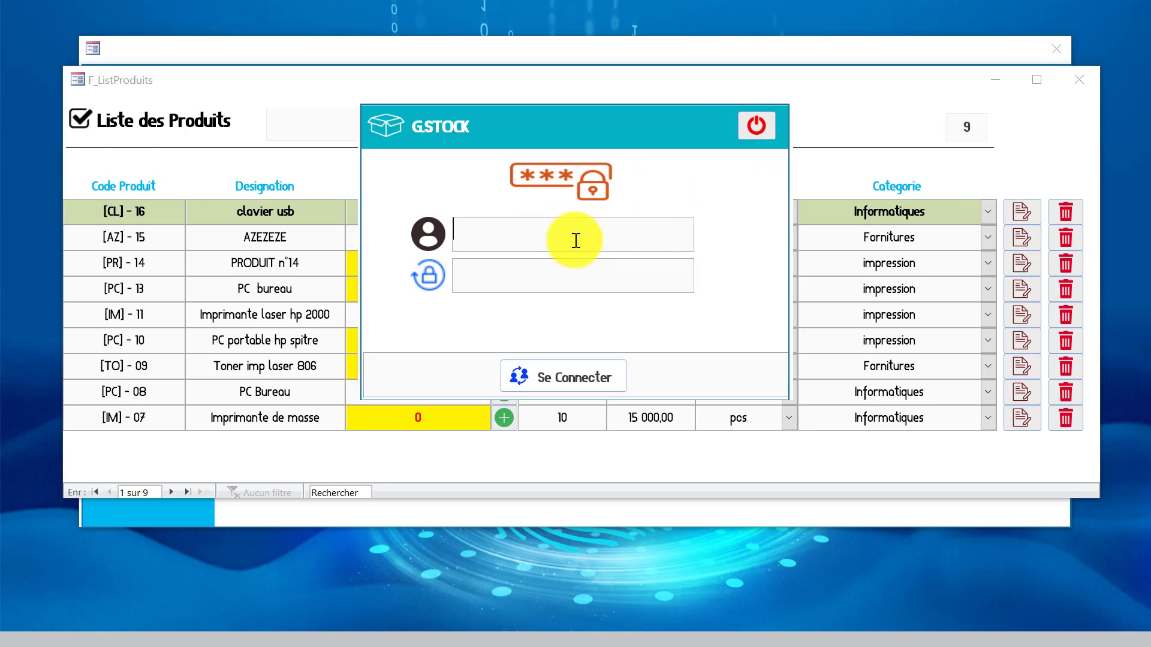
left_click(765, 121)
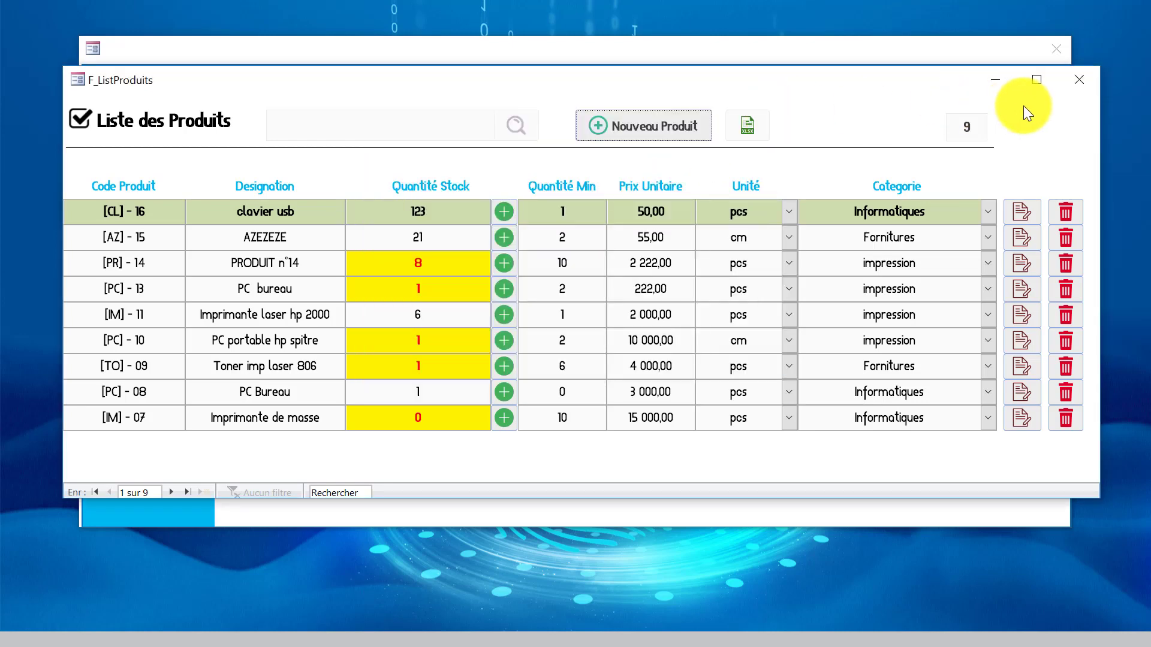
Close the product list and main menu, switch the start form to design view, and compact and repair the client database.
left_click(1079, 80)
left_click(1062, 47)
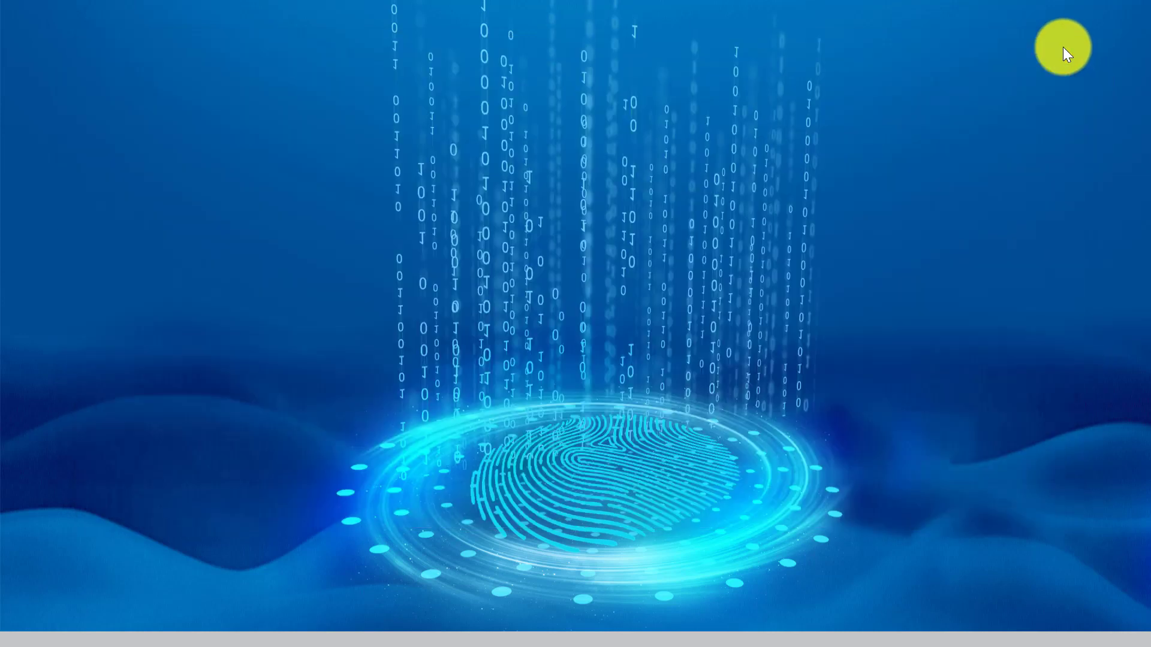
right_click(552, 267)
left_click(456, 321)
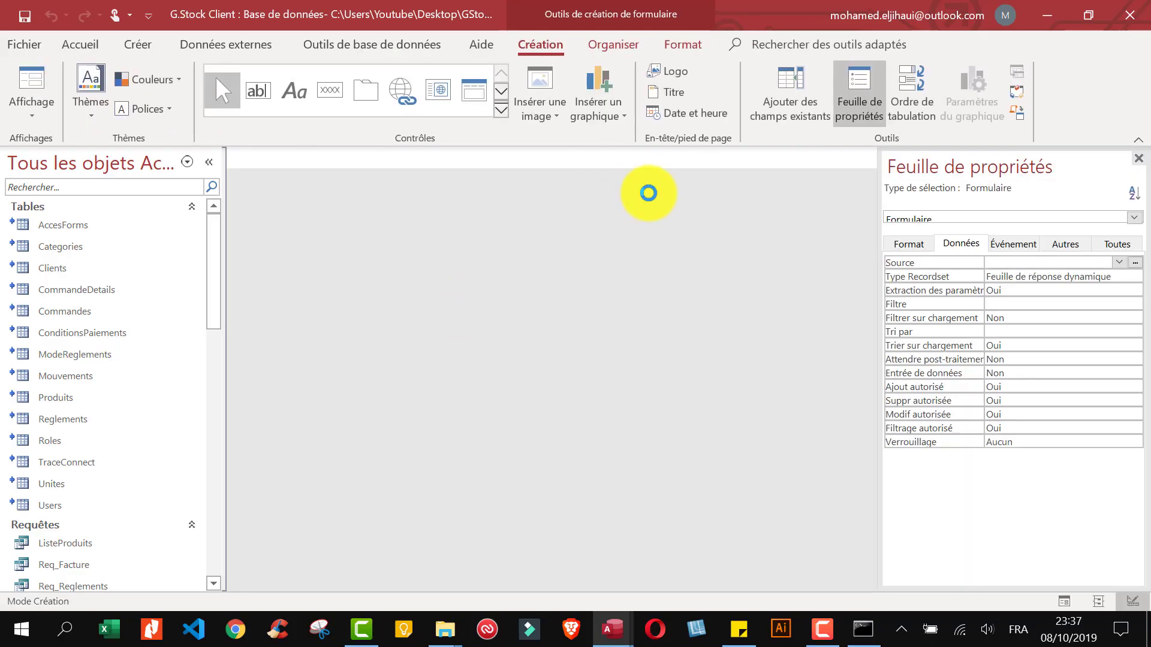
left_click(397, 45)
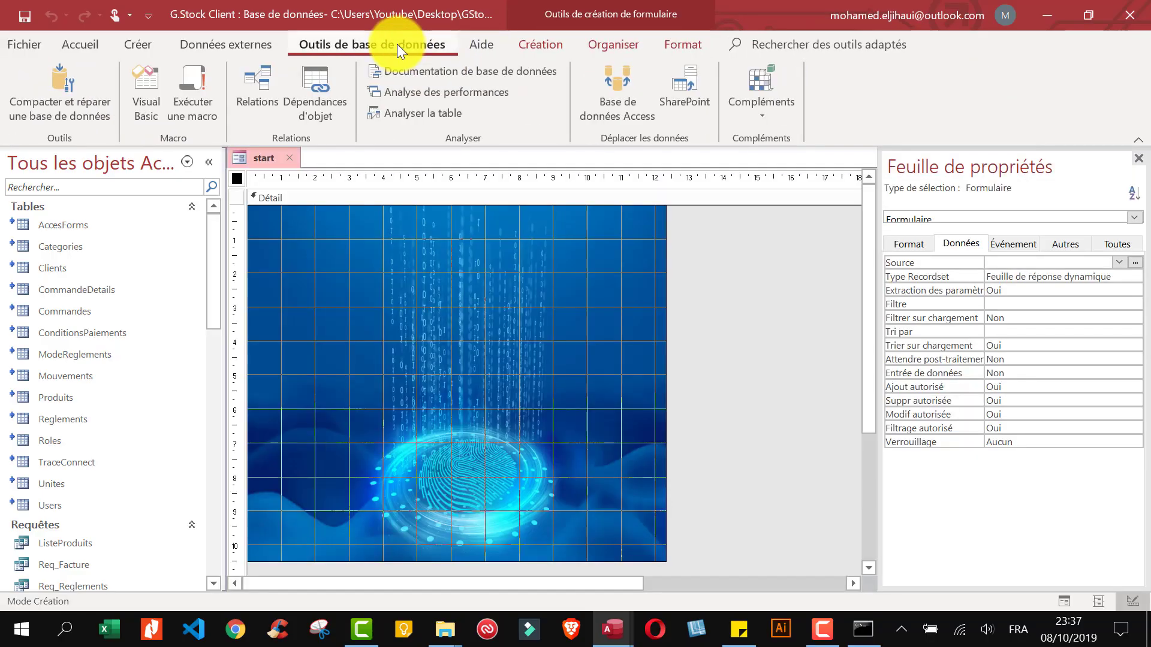
left_click(57, 90)
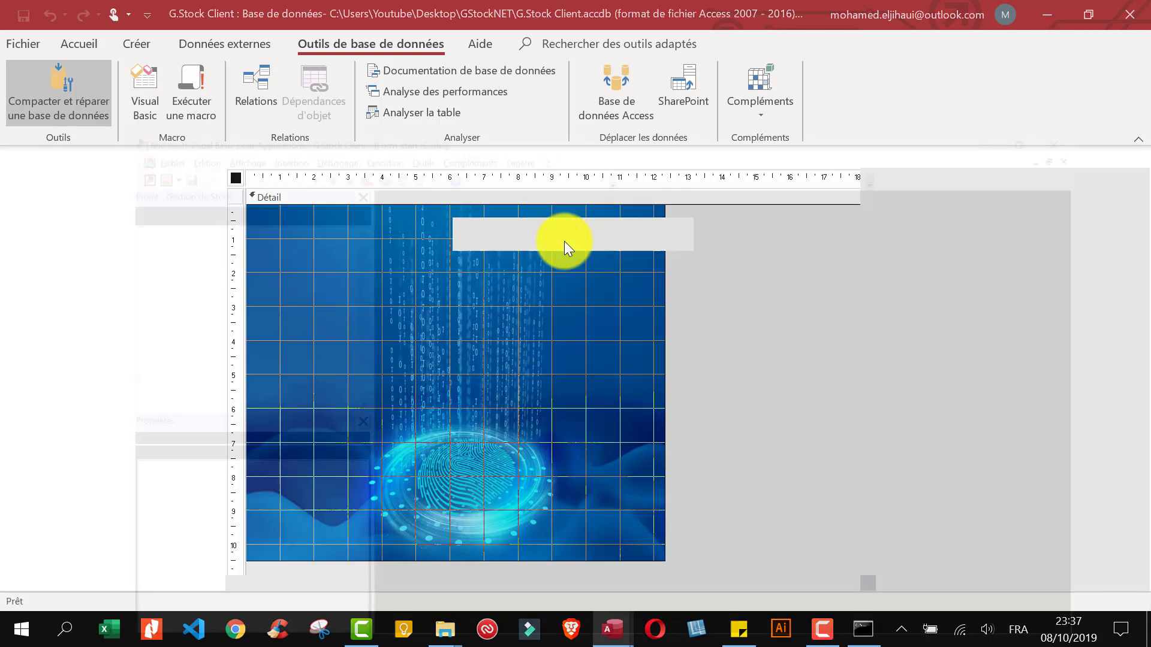
Log in to G.STOCK with the user name and the account password.
type("ziad")
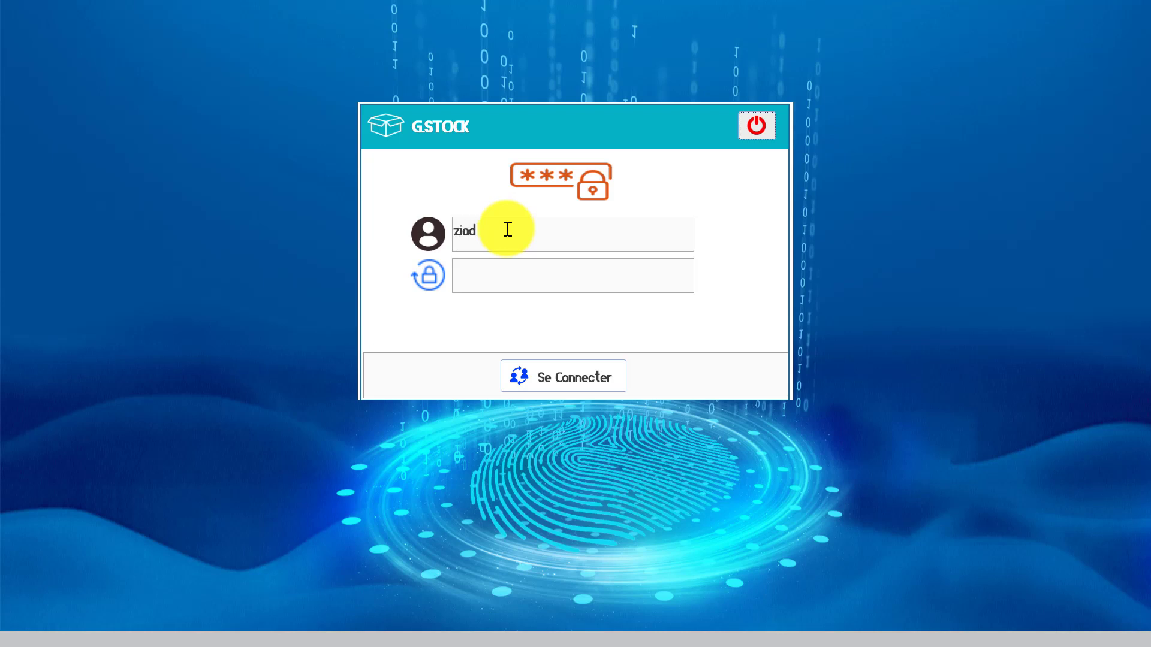
left_click(509, 271)
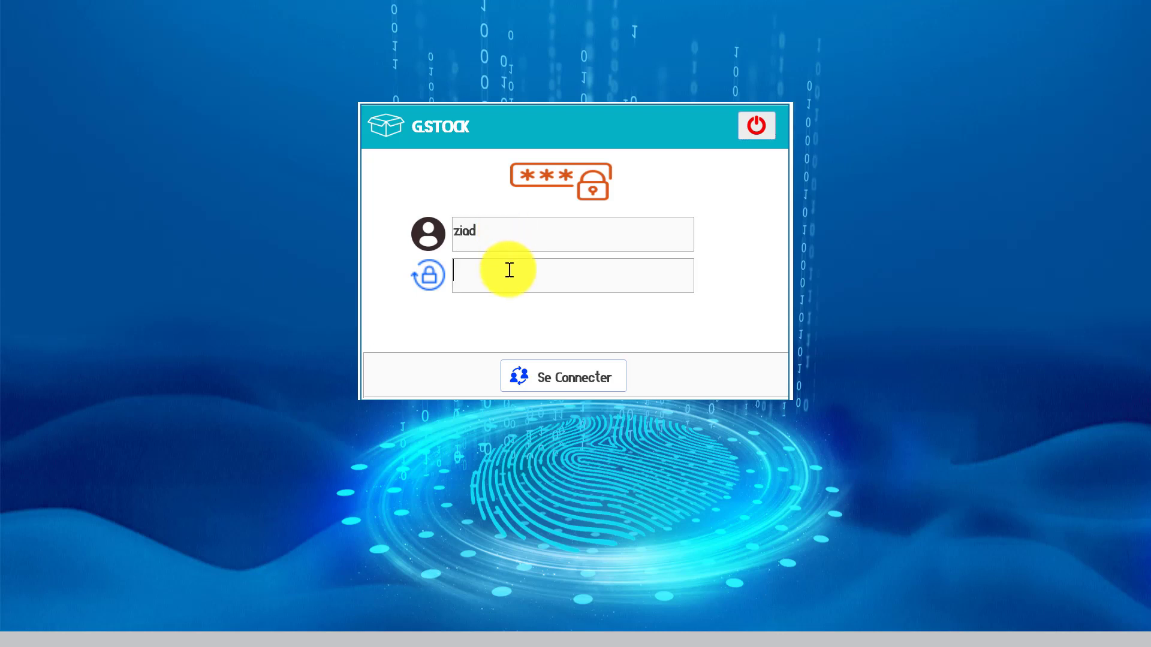
type("*****")
left_click(567, 383)
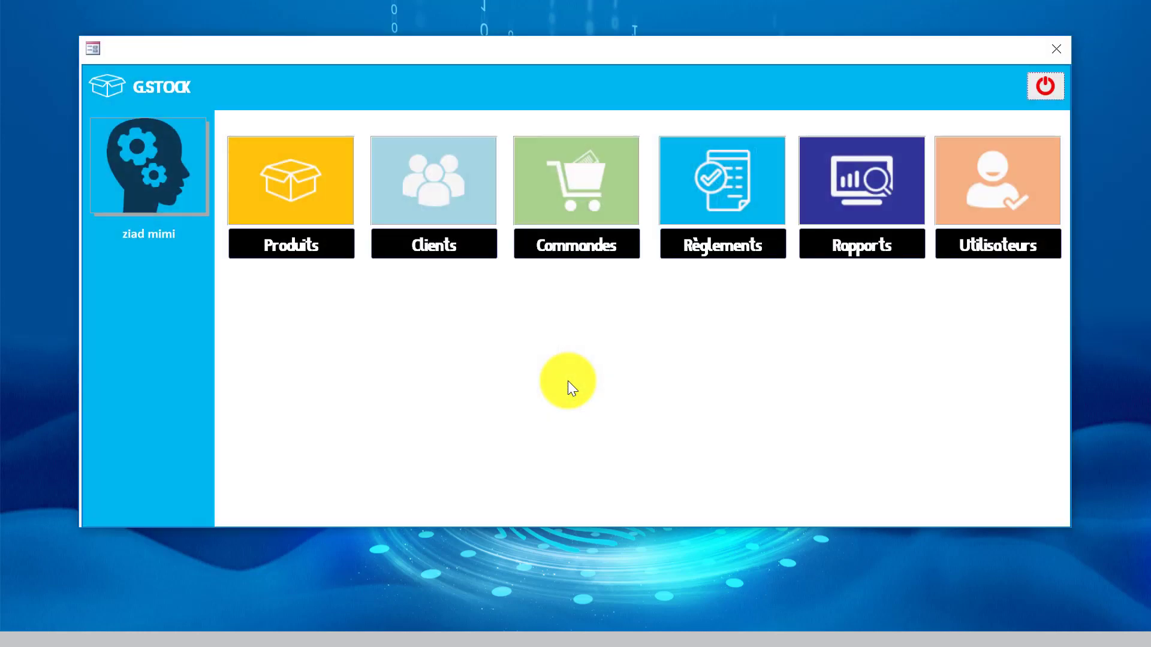
Open the product list from the main menu and start a new product.
left_click(299, 250)
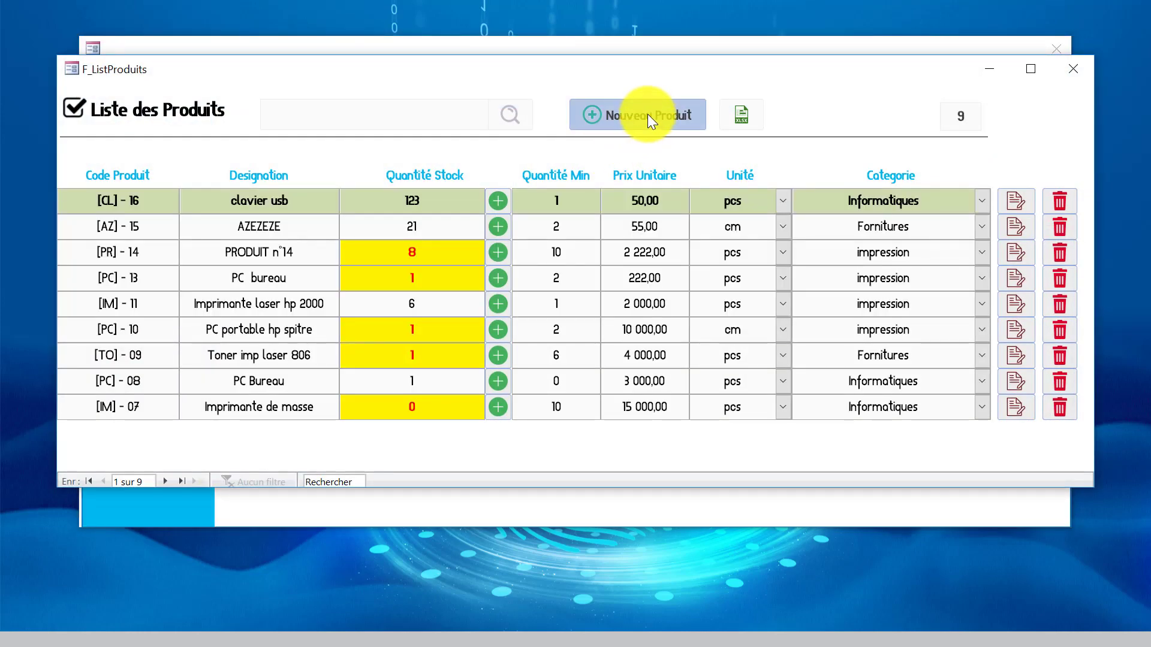
left_click(649, 117)
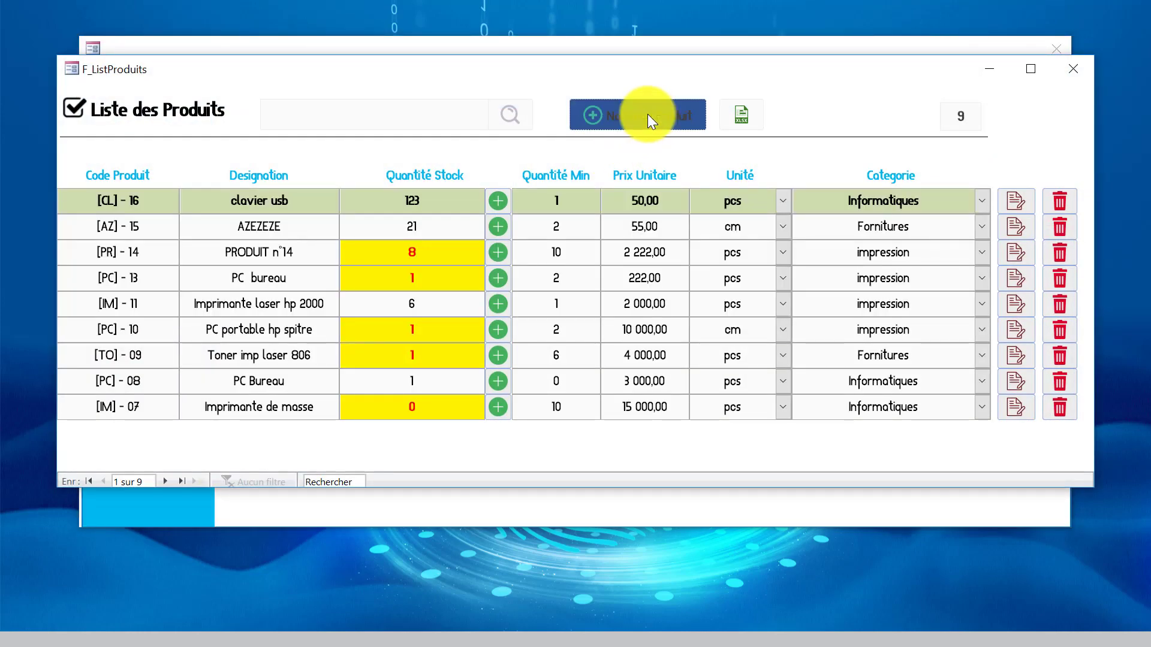
left_click(647, 114)
left_click(486, 196)
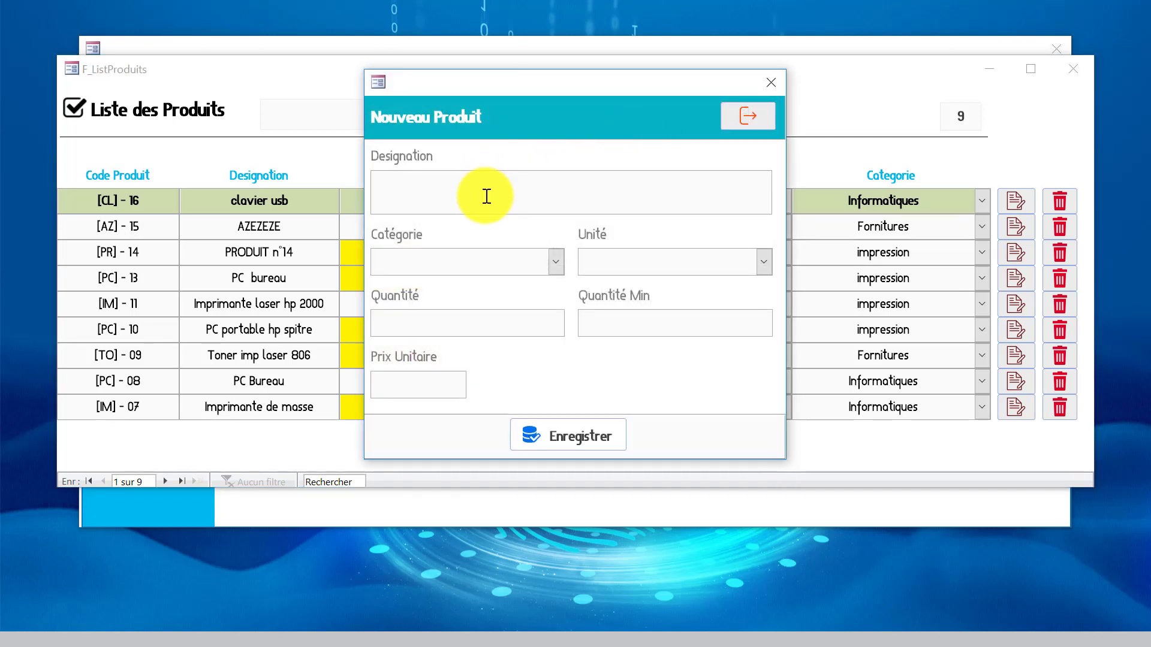
Enter the designation "azdsjdsqldjsd" for the new product, with category Informatiques and unit pcs.
type("azdsjdsqldjsd")
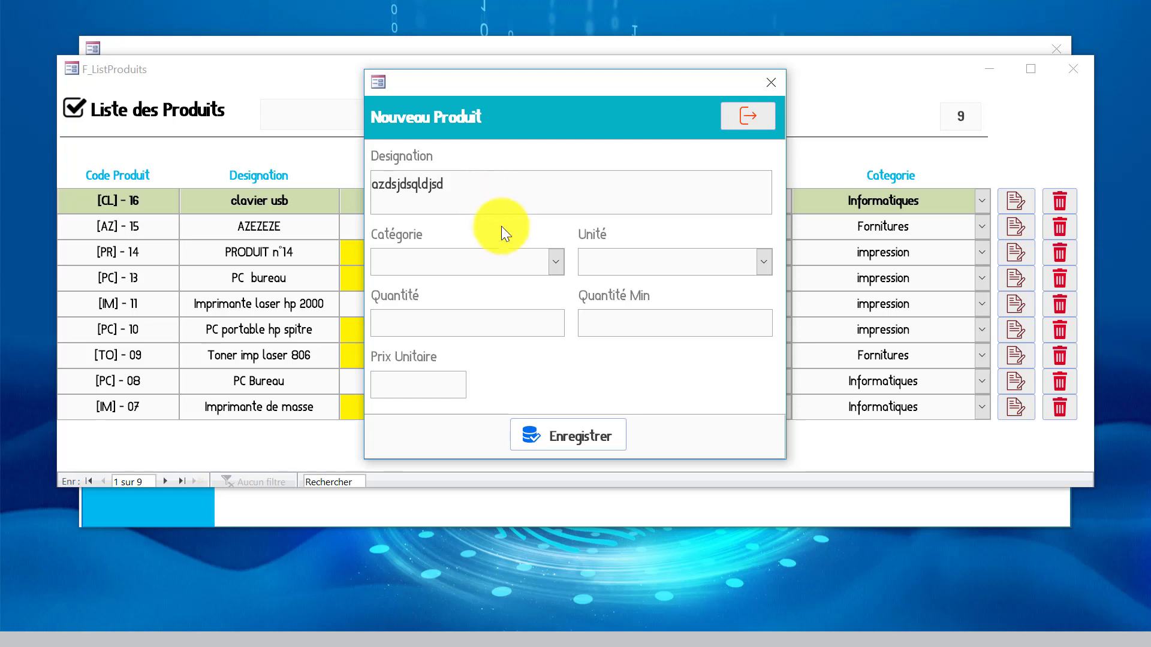
left_click(556, 262)
left_click(513, 353)
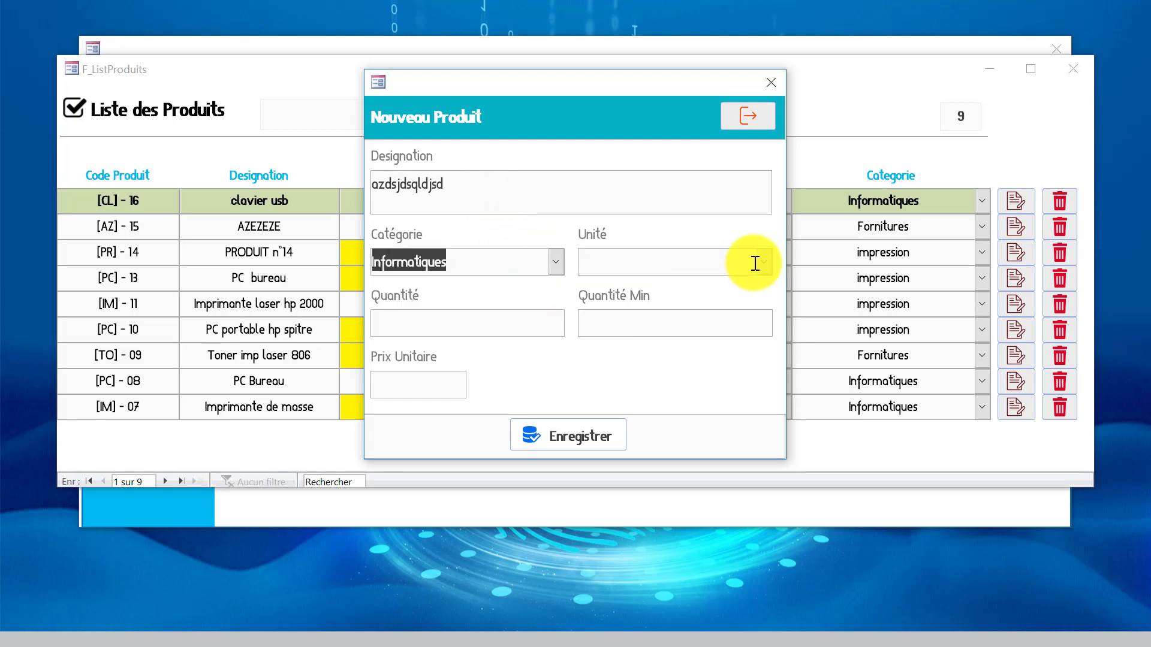
left_click(758, 263)
left_click(677, 292)
Set the new product's quantity to 122, minimum quantity to 12 and unit price to 60, and save it.
left_click(484, 319)
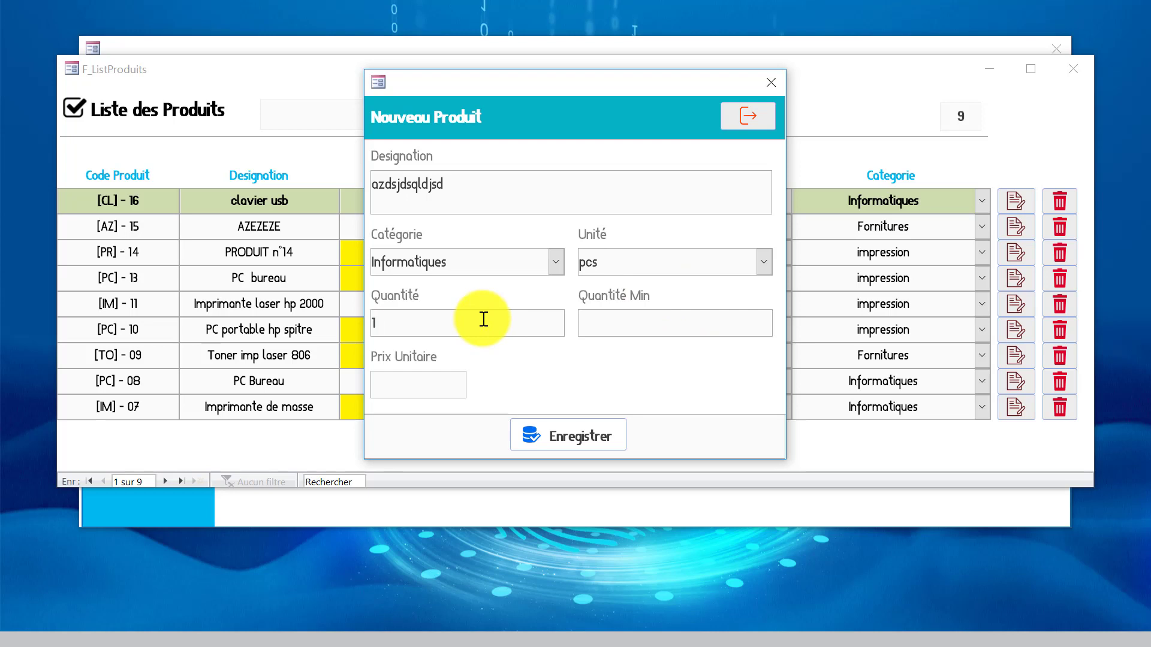
type("122")
left_click(658, 332)
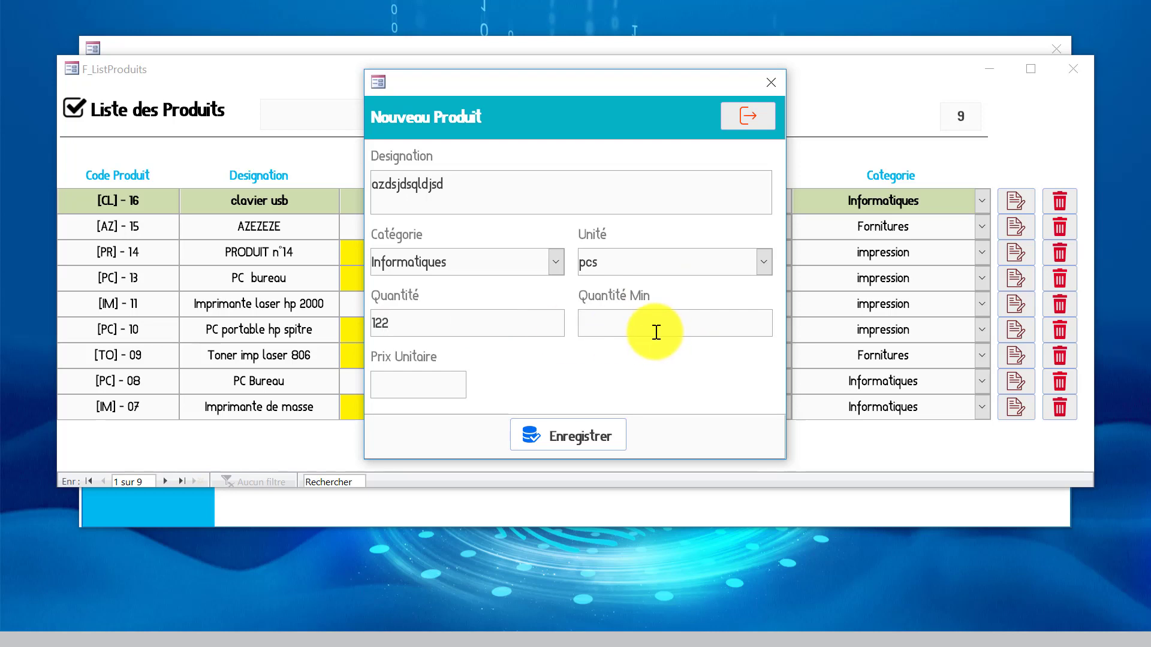
type("12")
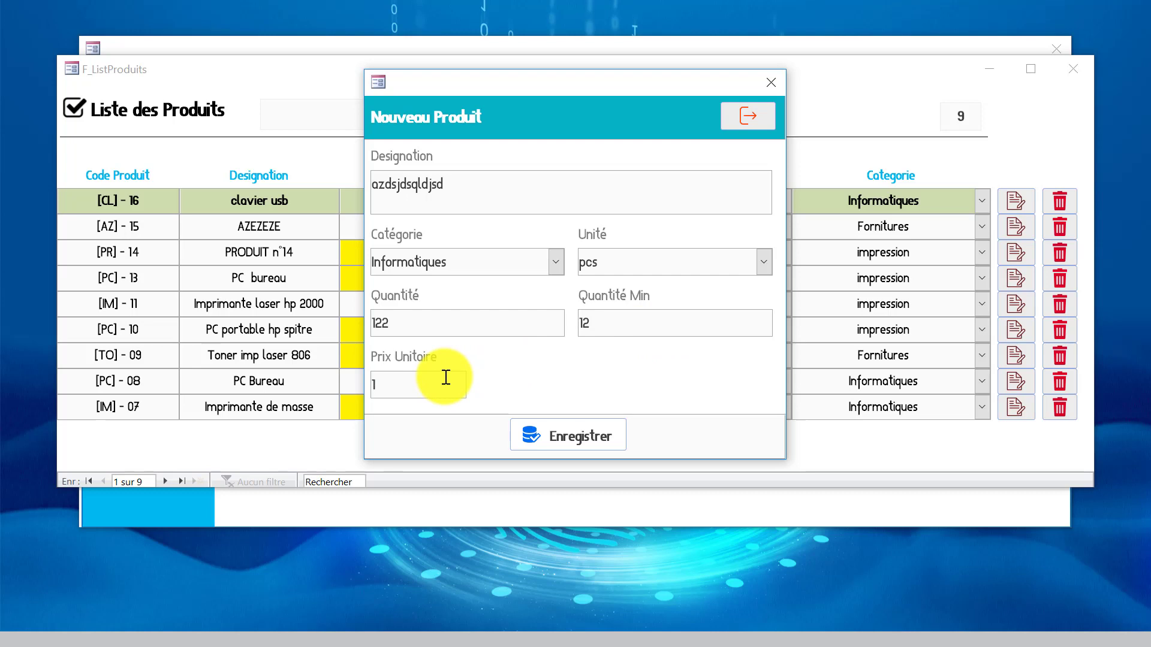
left_click(446, 377)
type("1")
key("BackSpace")
type("60")
left_click(588, 434)
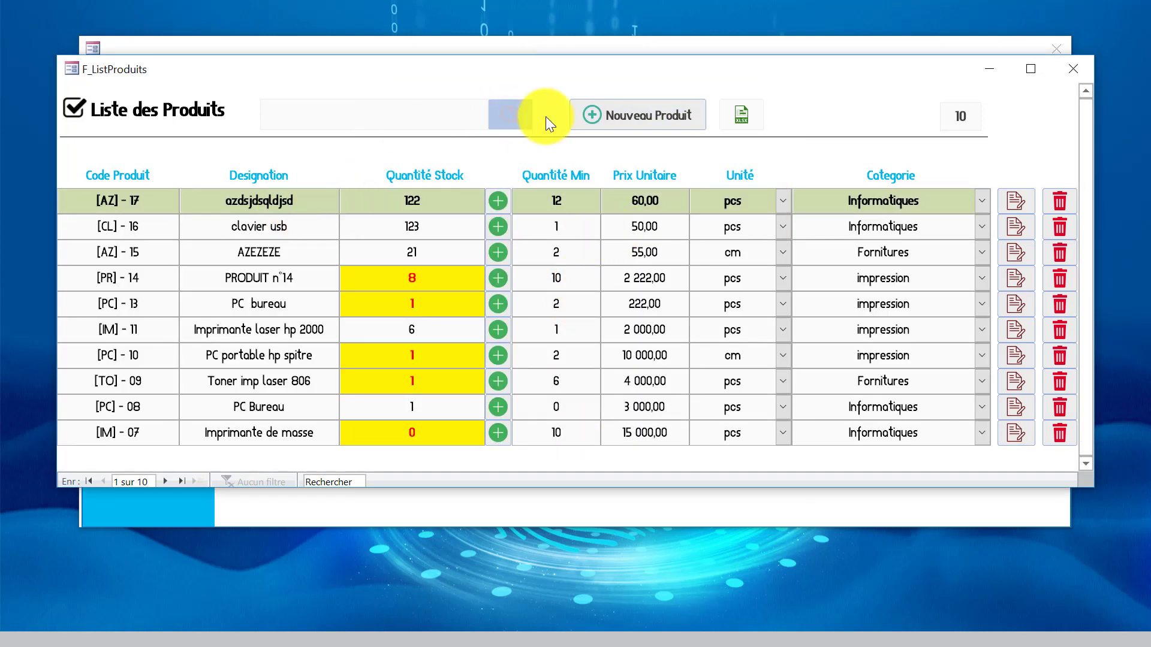
Switch the product list form and the main menu form to design view, and bring up F_Menu.
right_click(807, 90)
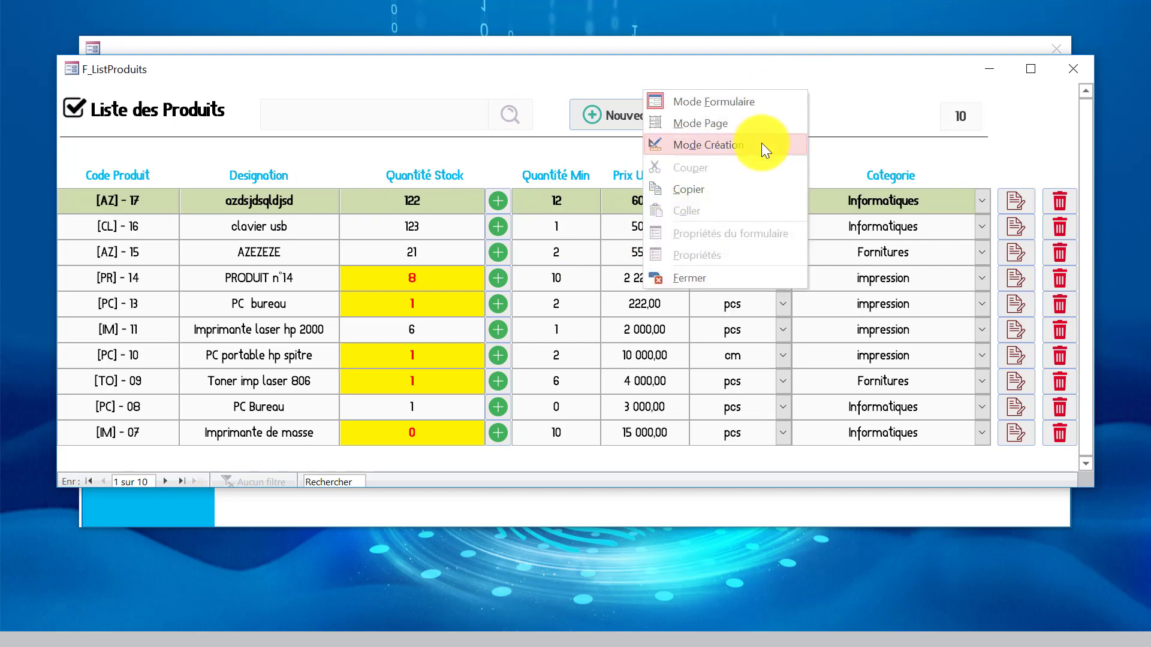
left_click(763, 144)
right_click(605, 117)
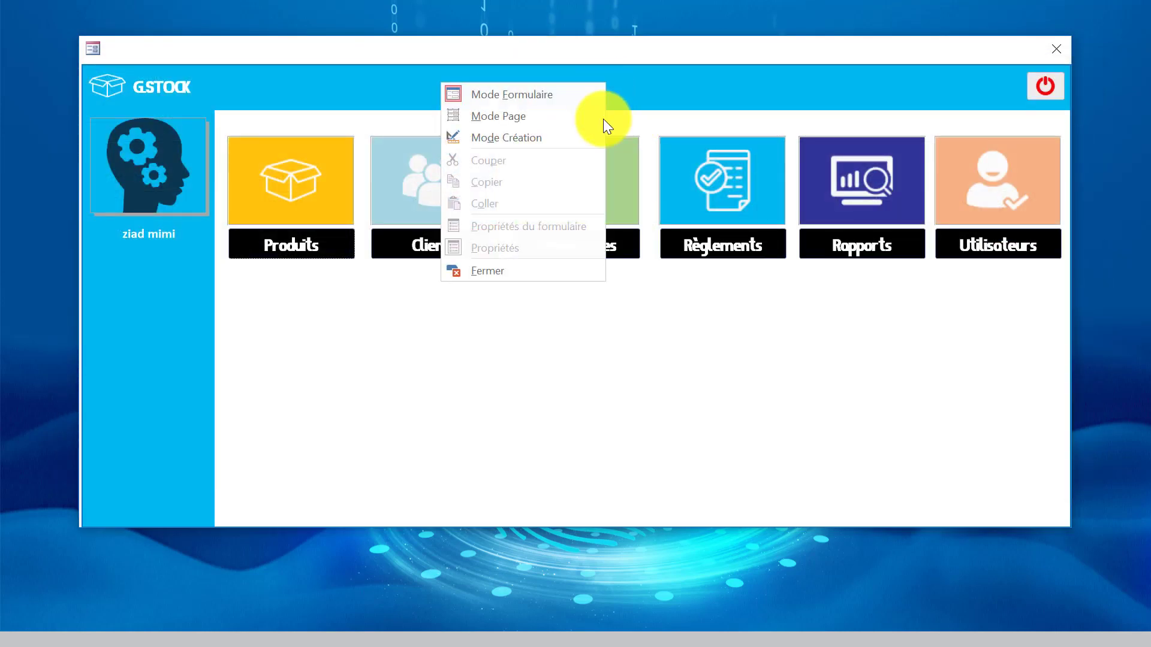
left_click(558, 142)
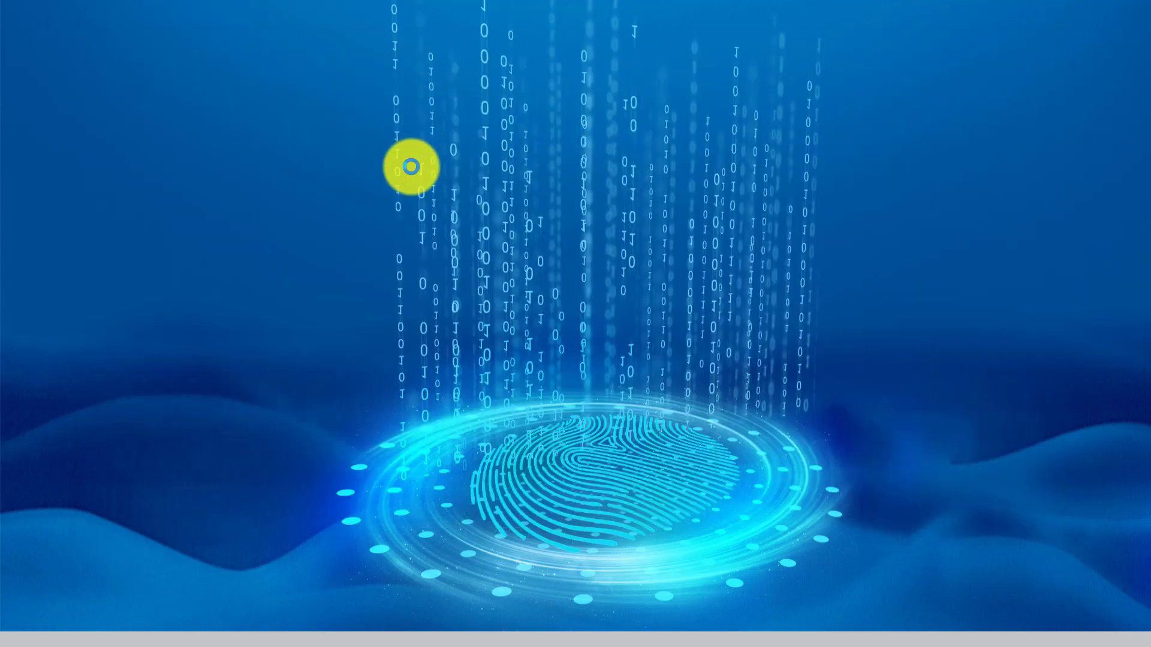
left_click(369, 169)
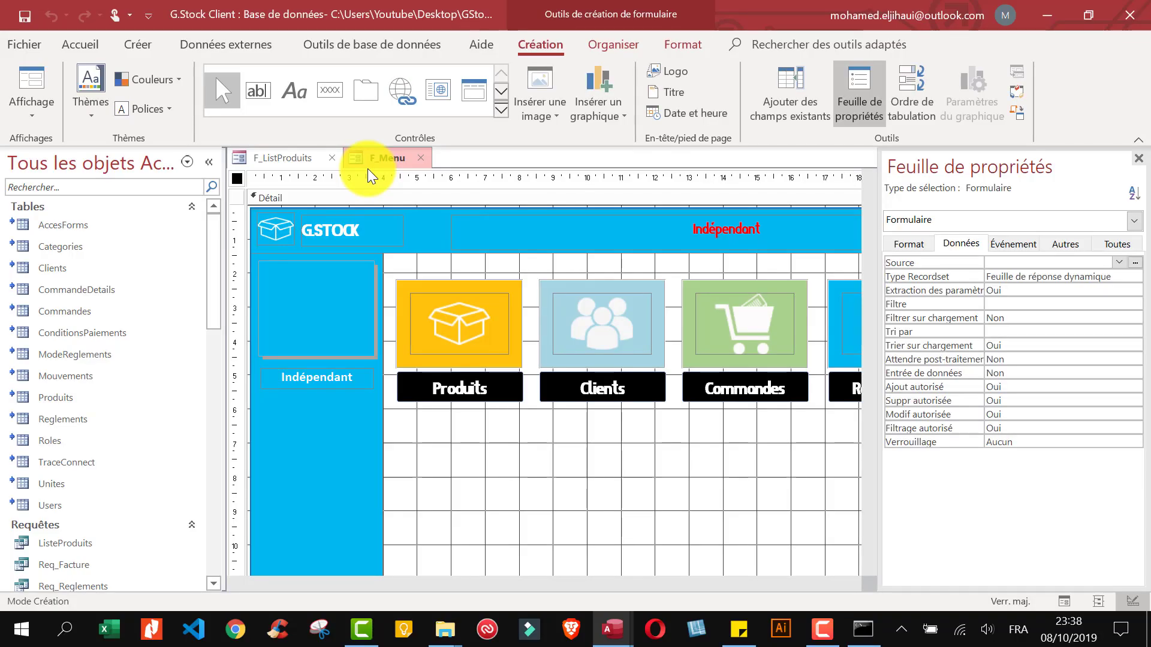